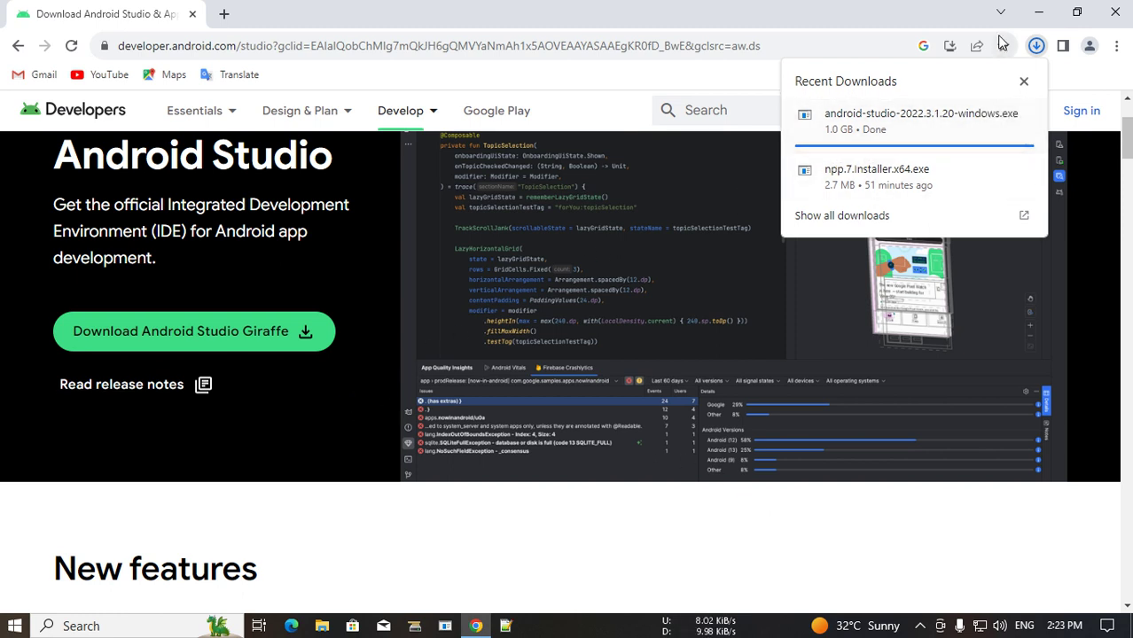
# Step: Minimize the browser, open the PC's Downloads folder in File Explorer and refresh its file list
pyautogui.click(1038, 12)
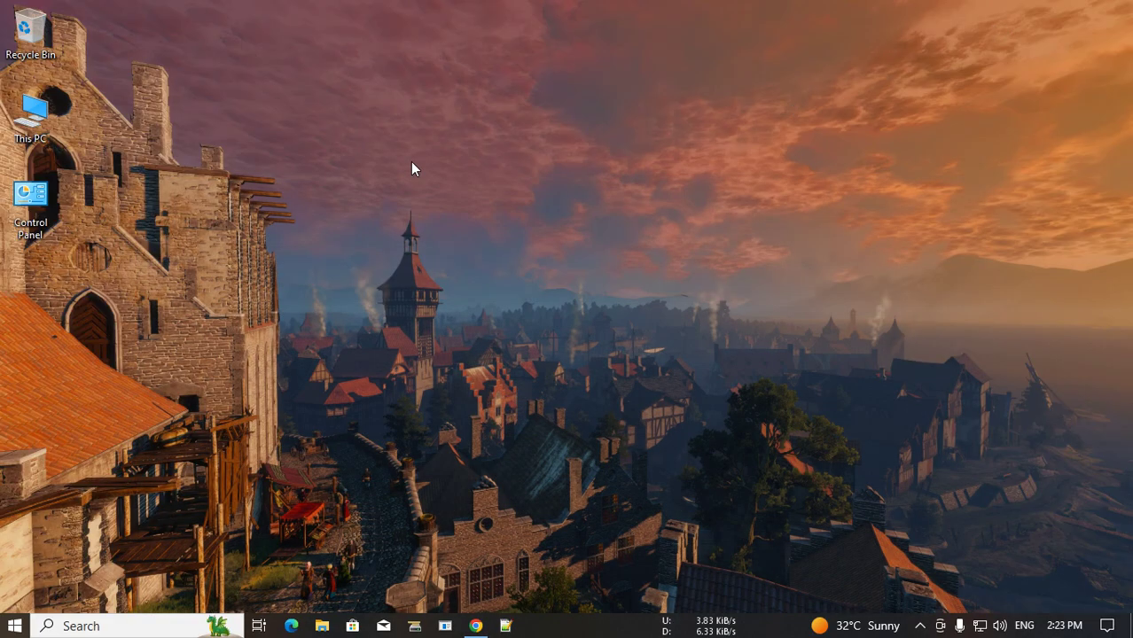
pyautogui.doubleClick(51, 137)
pyautogui.doubleClick(845, 123)
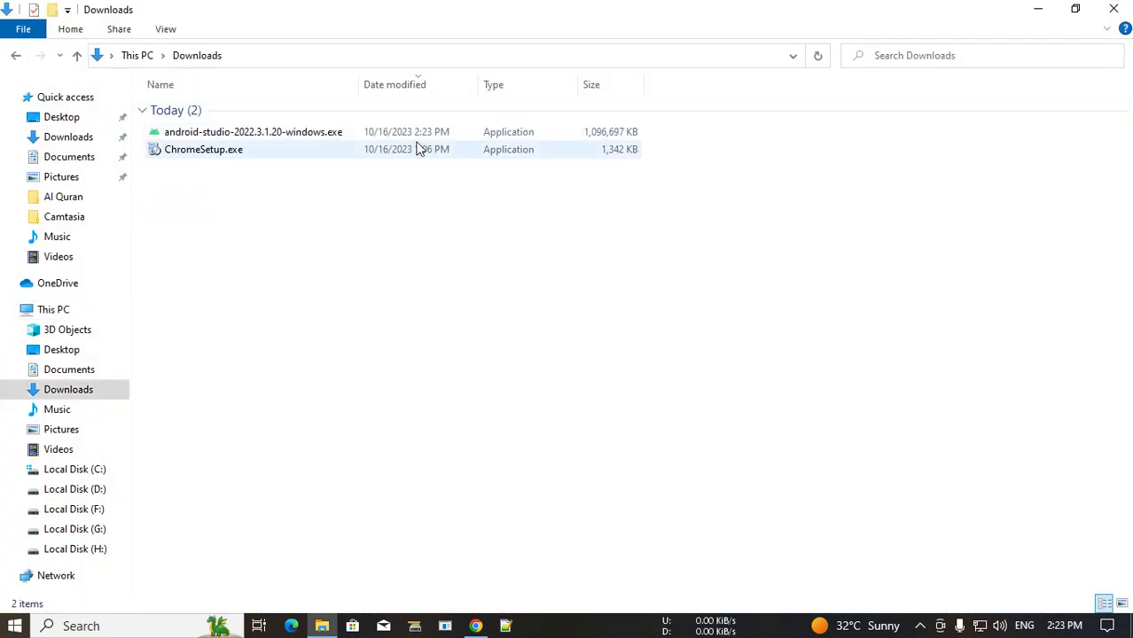
pyautogui.rightClick(493, 256)
pyautogui.click(536, 320)
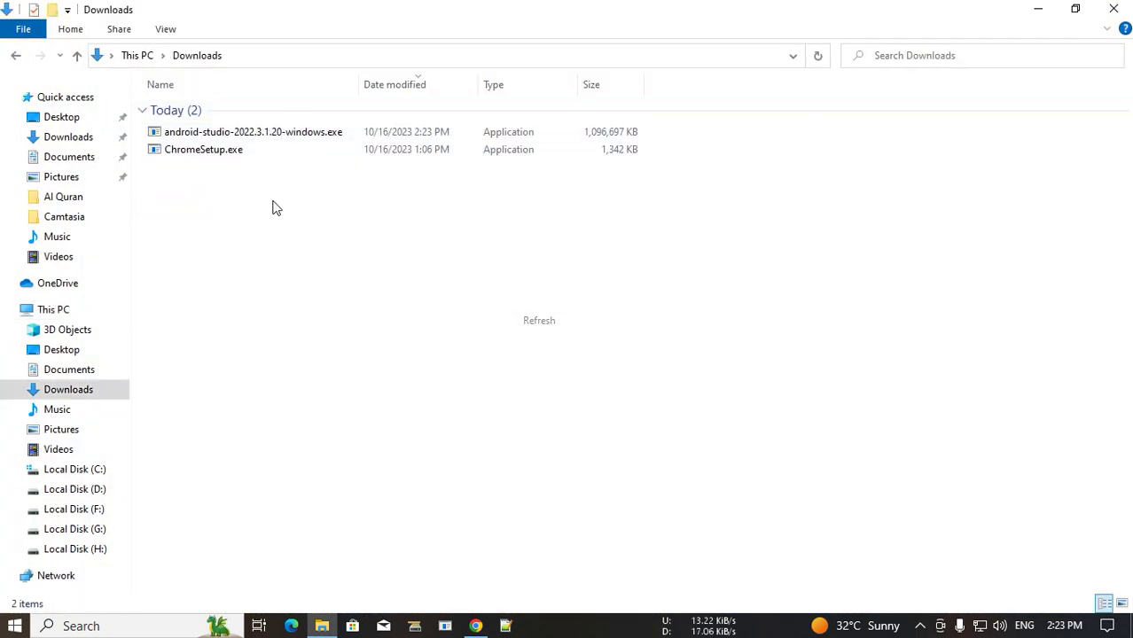
# Step: Delete ChromeSetup.exe from the Downloads folder and refresh the file list
pyautogui.click(232, 152)
pyautogui.rightClick(232, 154)
pyautogui.click(282, 555)
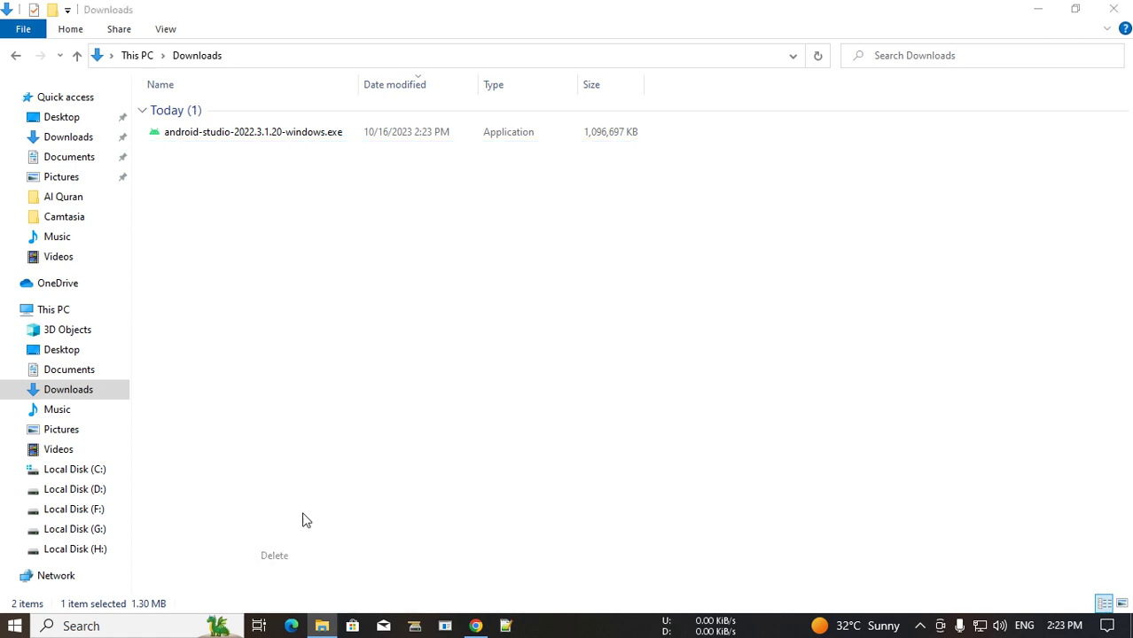
pyautogui.rightClick(357, 261)
pyautogui.click(404, 323)
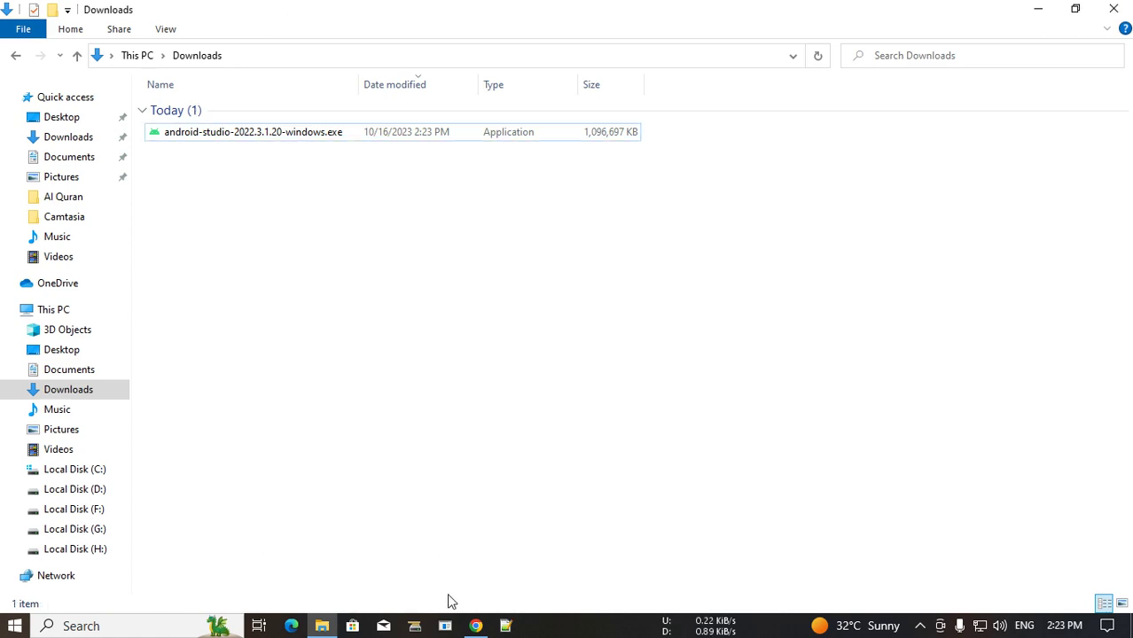
# Step: Switch to Chrome to check the installer in its recent downloads, and return to the Downloads folder in File Explorer
pyautogui.click(476, 626)
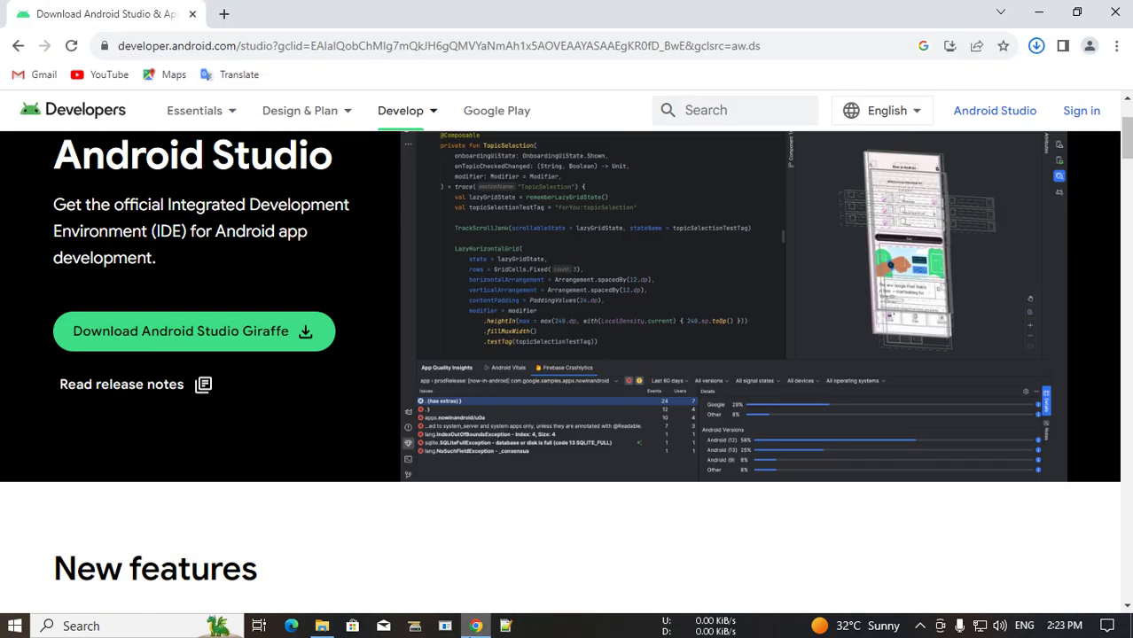
pyautogui.click(1036, 45)
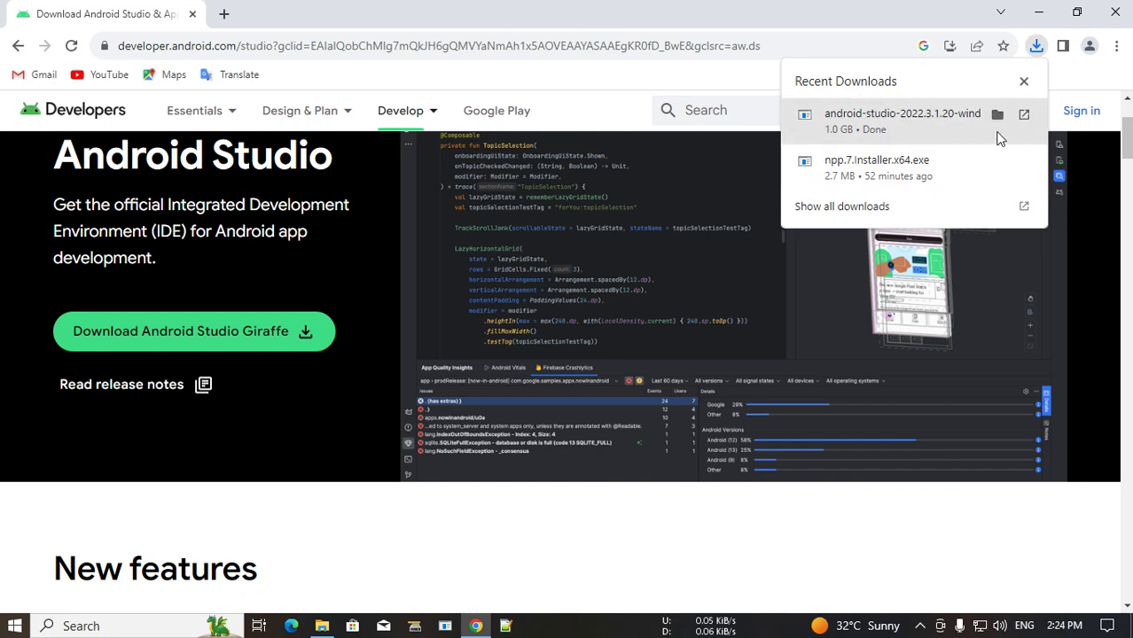
pyautogui.click(1039, 14)
pyautogui.rightClick(341, 195)
pyautogui.click(372, 255)
pyautogui.rightClick(372, 253)
pyautogui.click(382, 274)
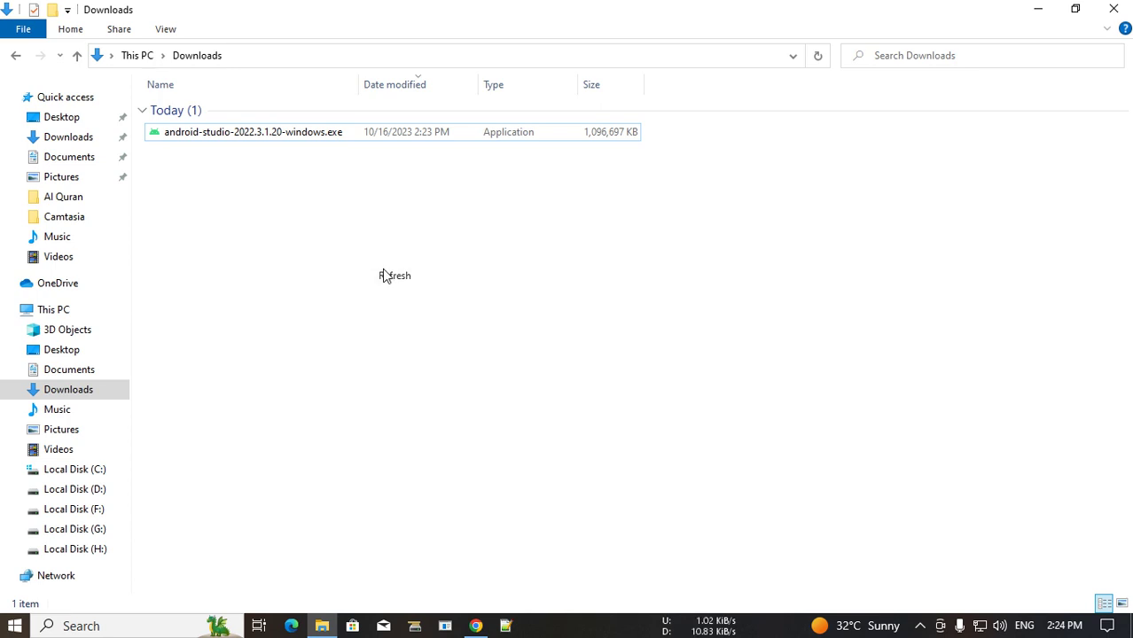
# Step: Run the android-studio-2022.3.1.20-windows.exe installer from the Downloads folder and allow it to start with administrator rights
pyautogui.click(337, 140)
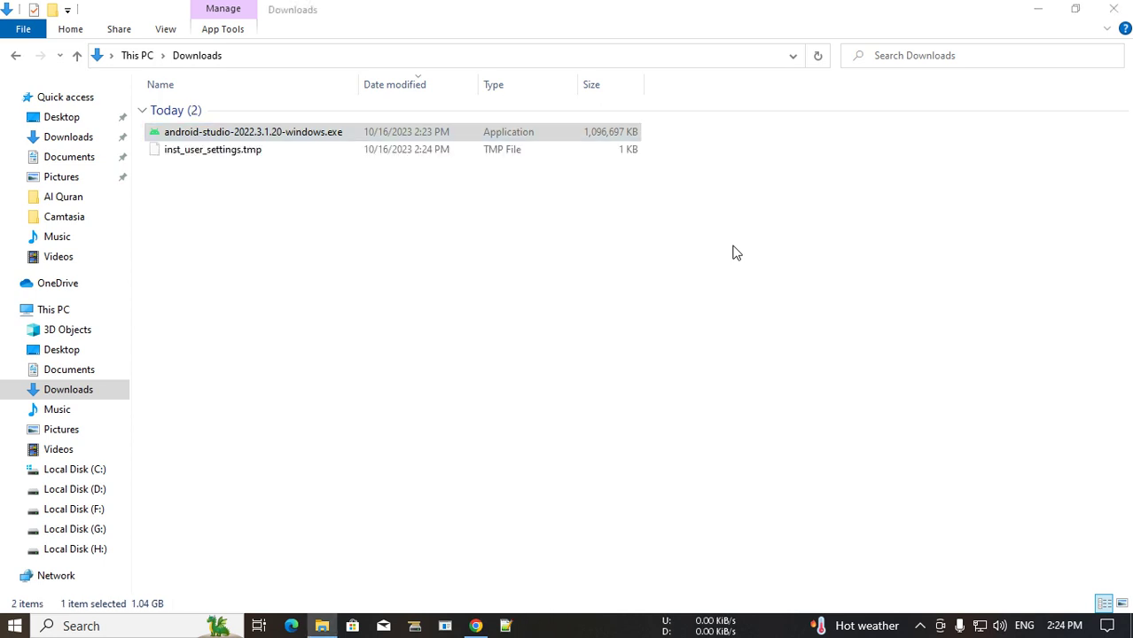
pyautogui.rightClick(779, 168)
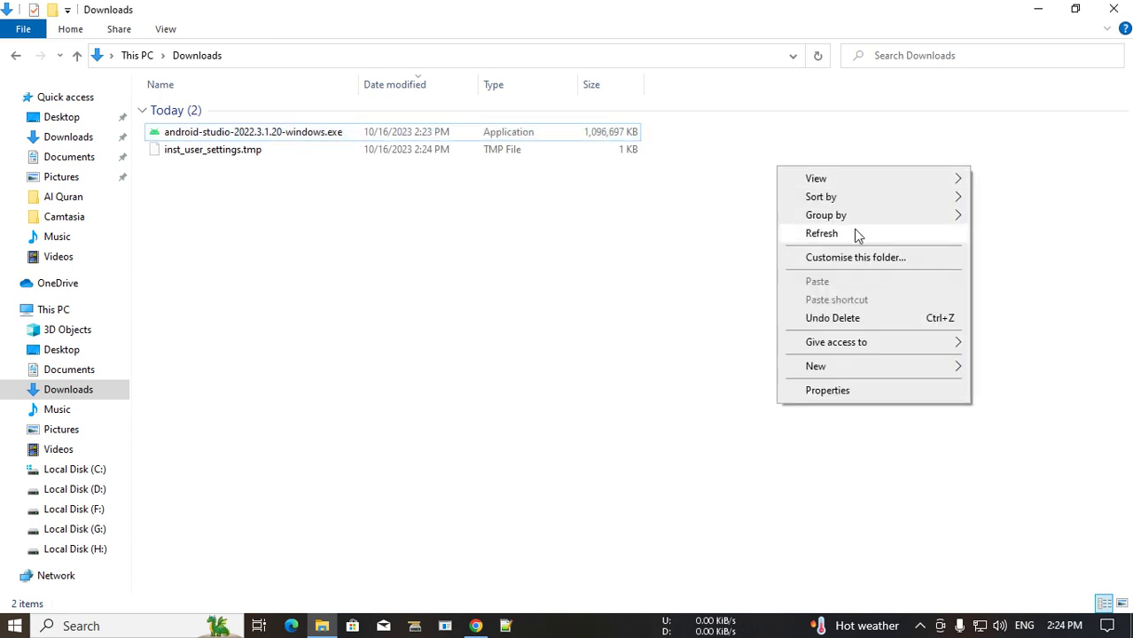
pyautogui.click(856, 235)
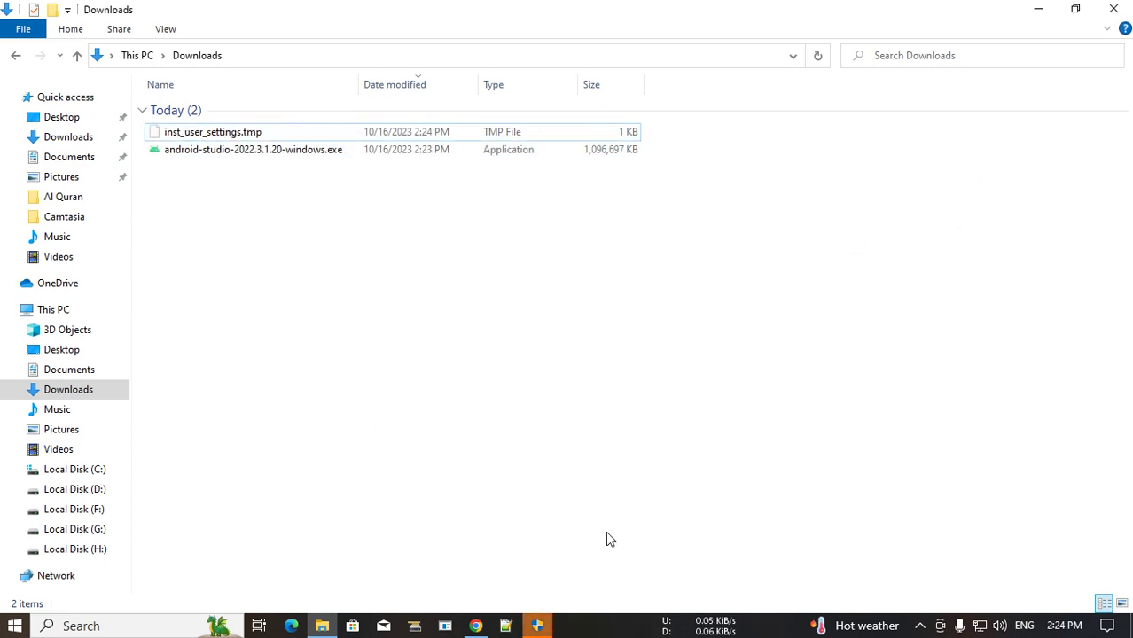
pyautogui.click(543, 627)
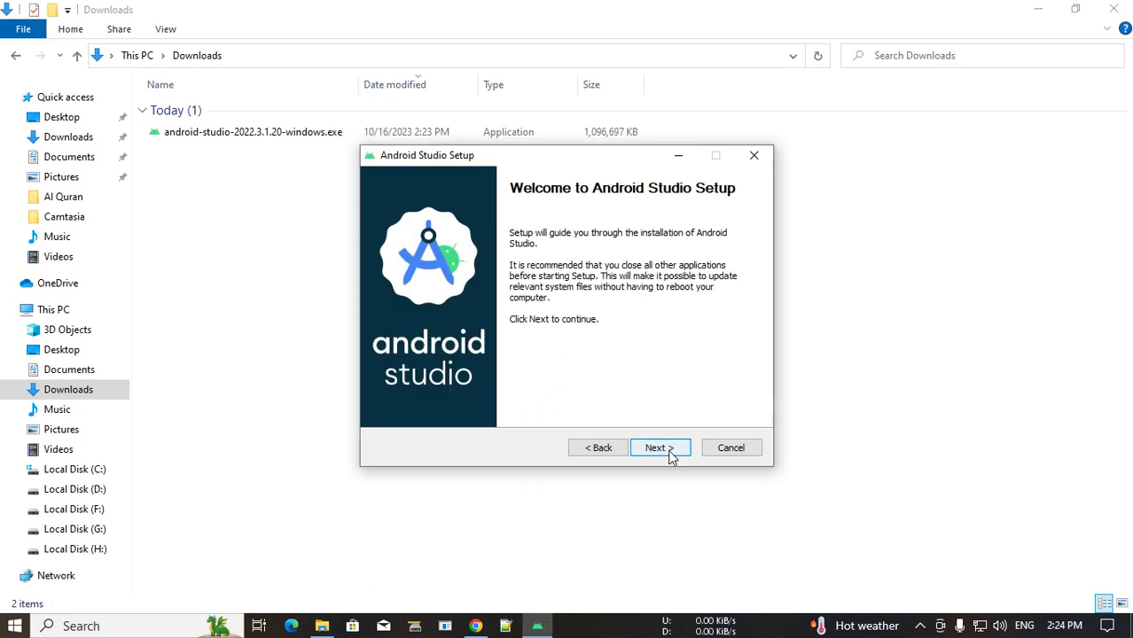
# Step: Install Android Studio with the Android Virtual Device component, the default location and the Android Studio Start menu folder, showing the installation details
pyautogui.click(669, 453)
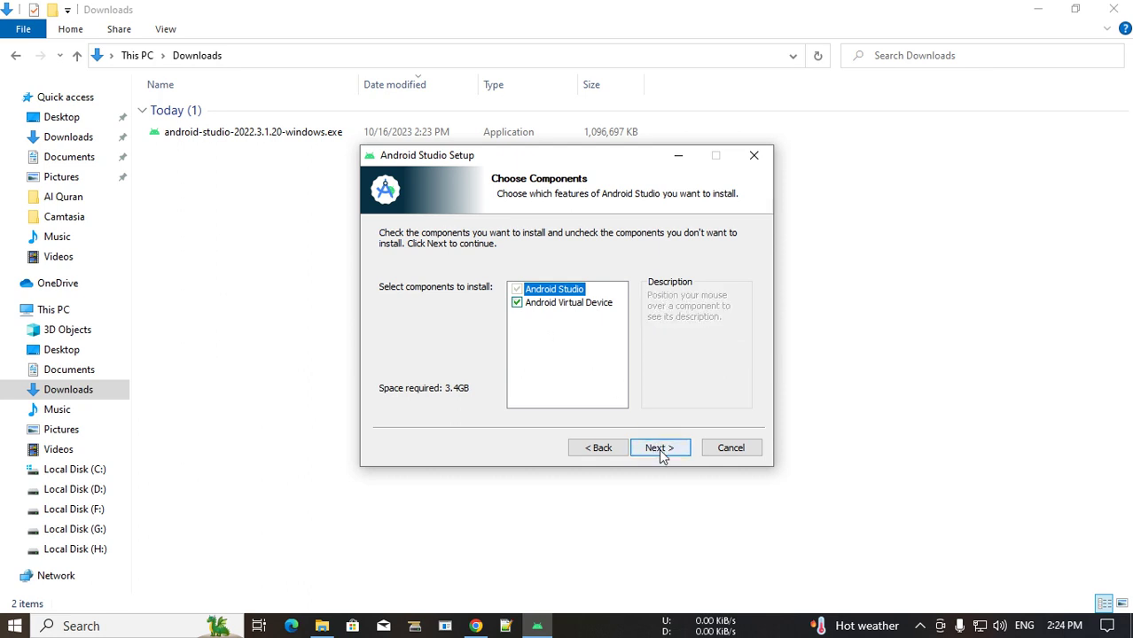
pyautogui.click(660, 448)
pyautogui.click(657, 448)
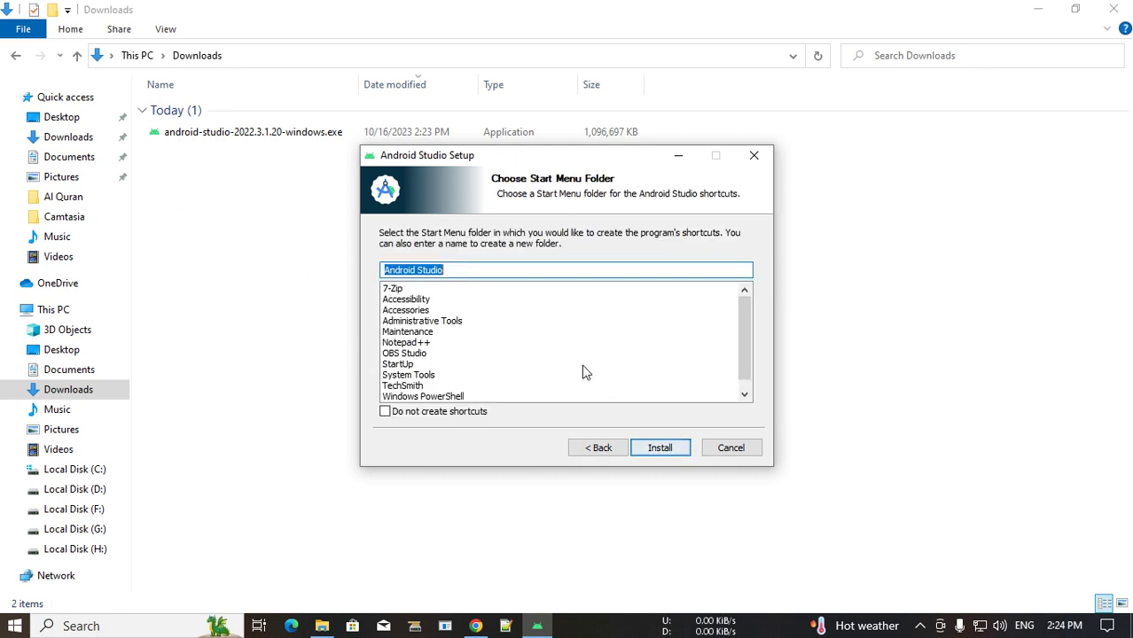
pyautogui.scroll(-1, 523, 312)
pyautogui.click(657, 447)
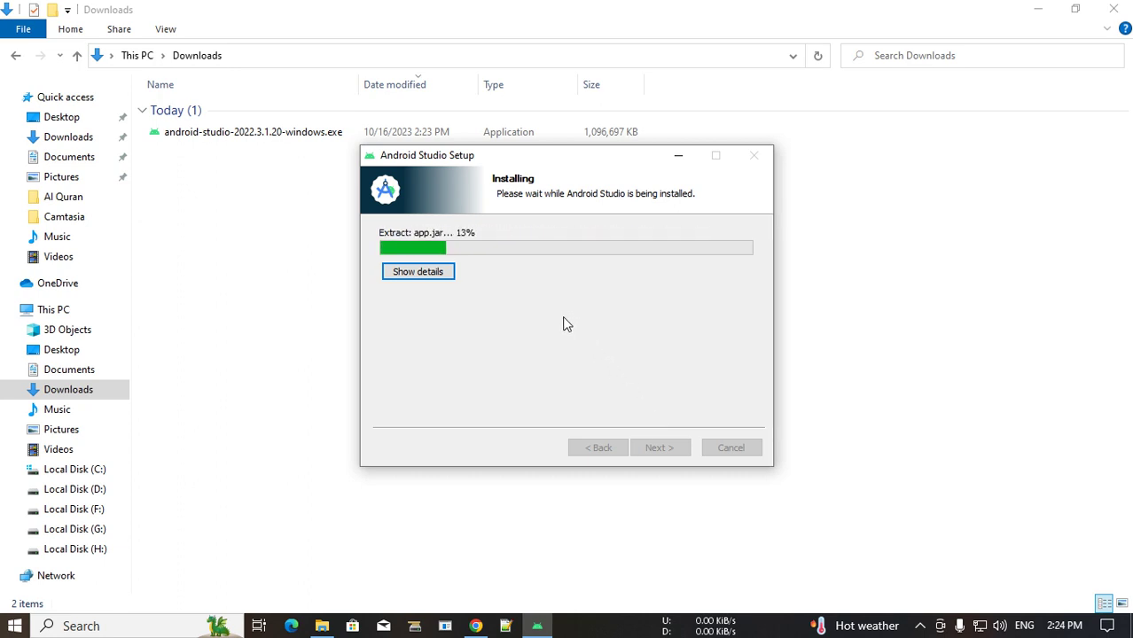
pyautogui.click(434, 275)
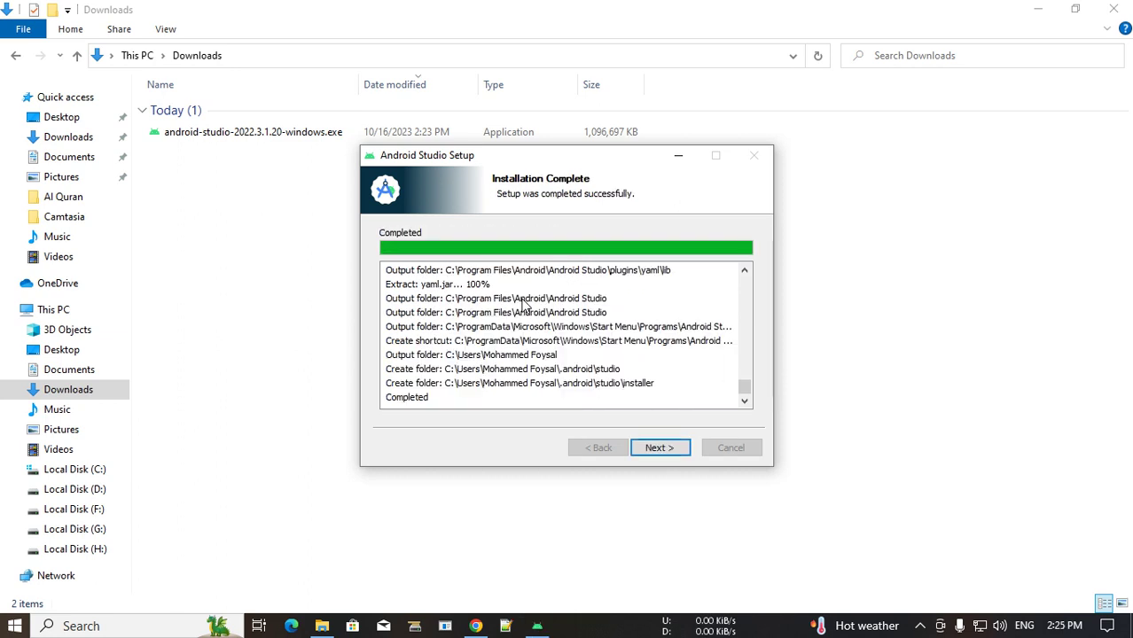
# Step: Finish the installer, closing the Downloads window, and start Android Studio without importing settings
pyautogui.click(658, 445)
pyautogui.click(664, 448)
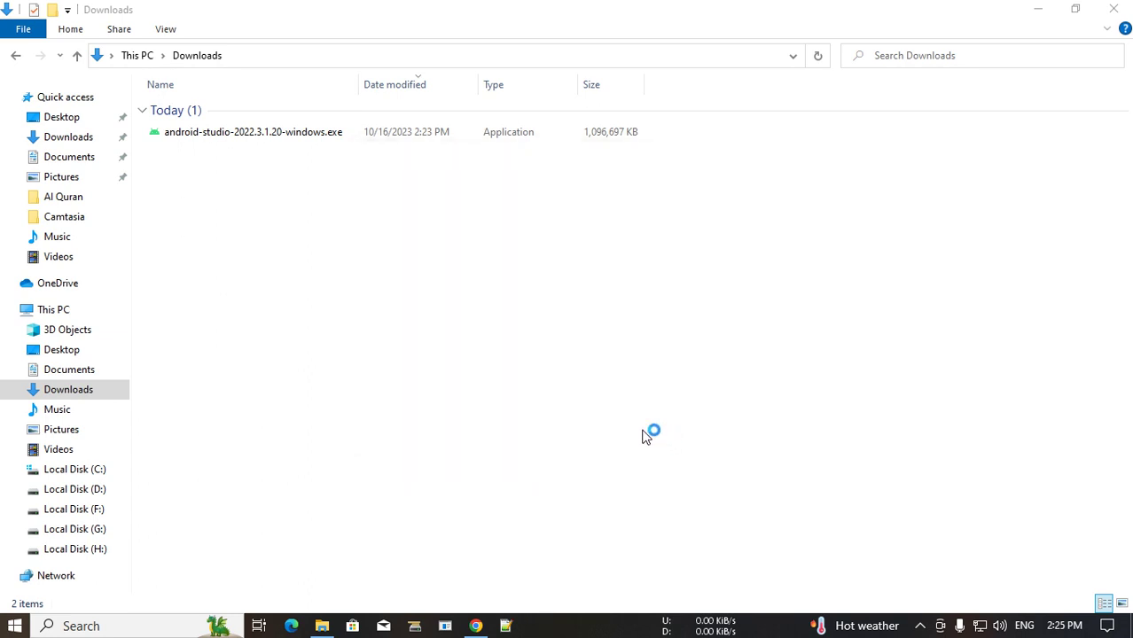
pyautogui.click(1113, 9)
pyautogui.rightClick(420, 130)
pyautogui.click(470, 179)
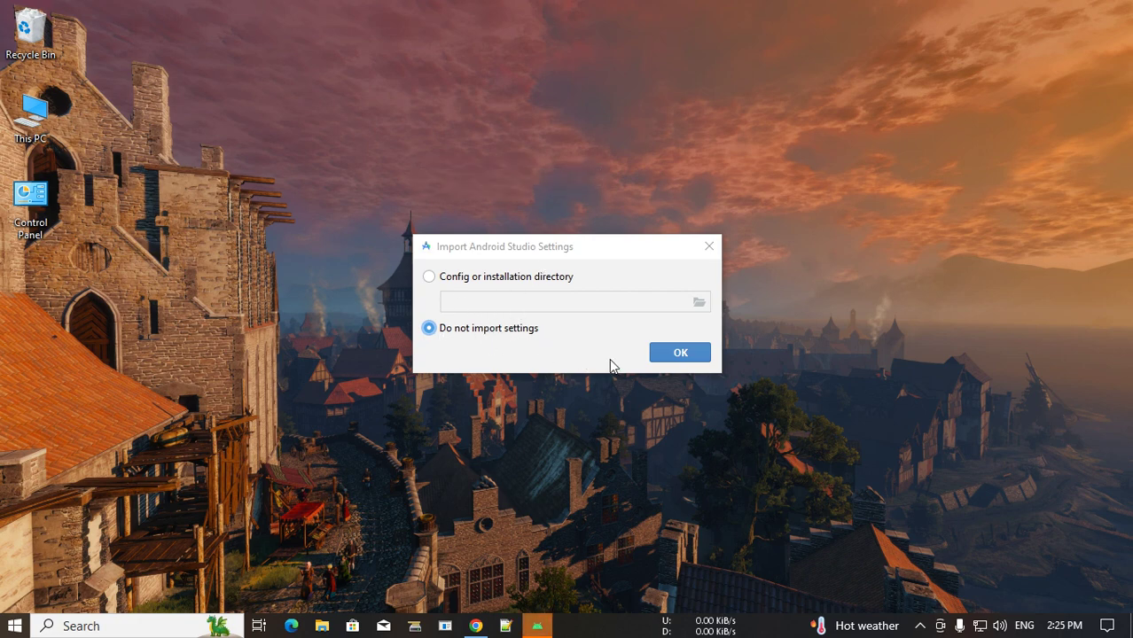
pyautogui.click(667, 354)
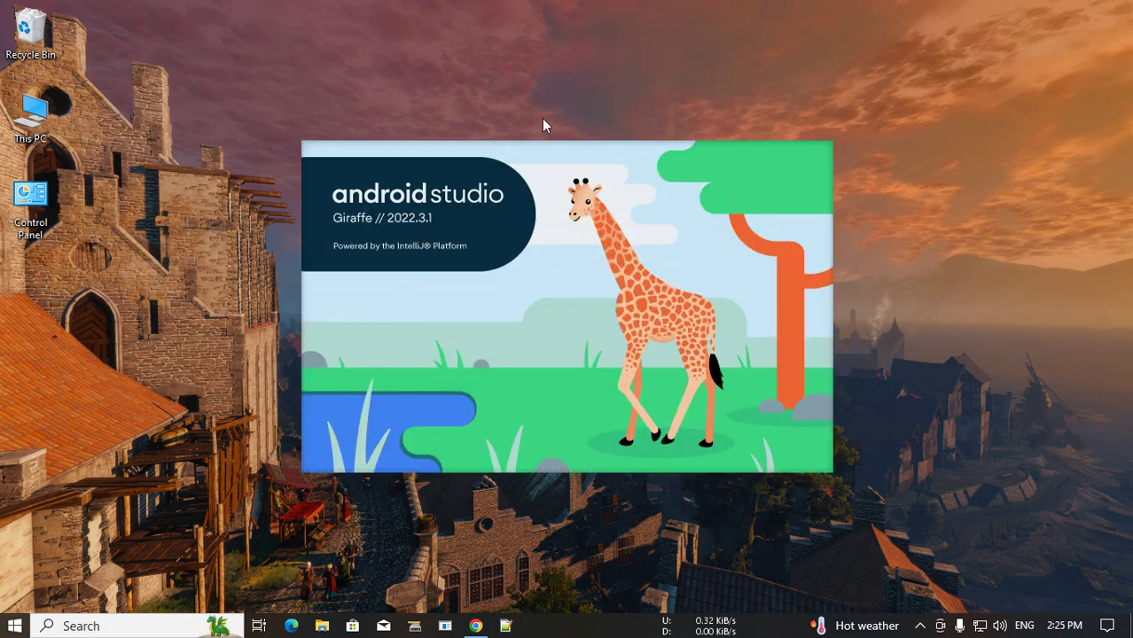
# Step: Empty the Recycle Bin, permanently deleting ChromeSetup.exe
pyautogui.rightClick(27, 19)
pyautogui.click(94, 49)
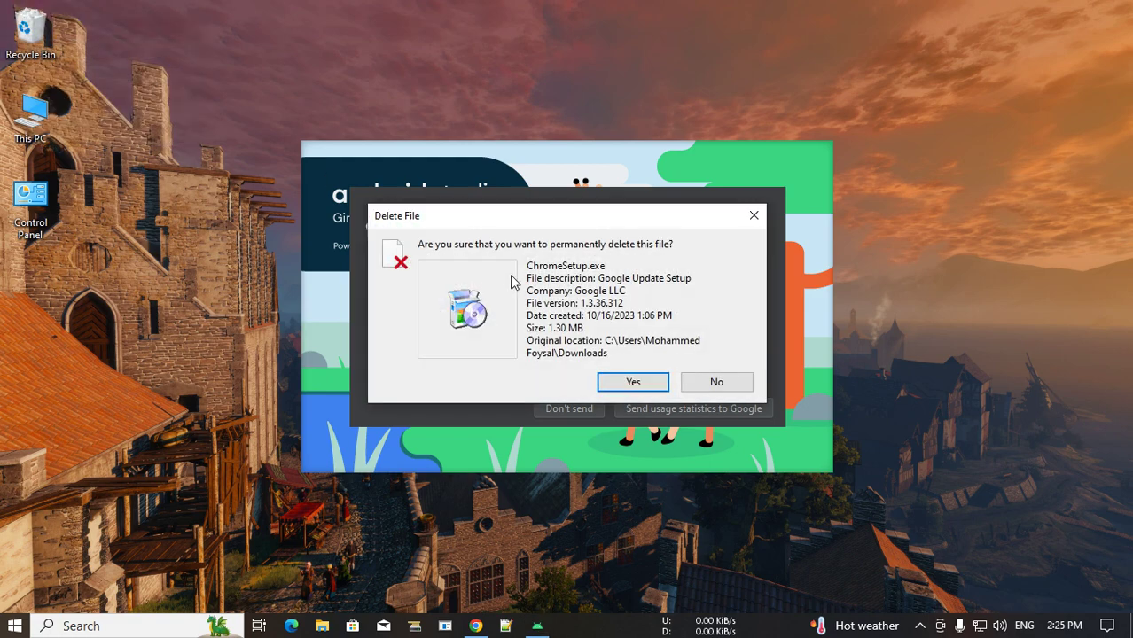
pyautogui.click(620, 381)
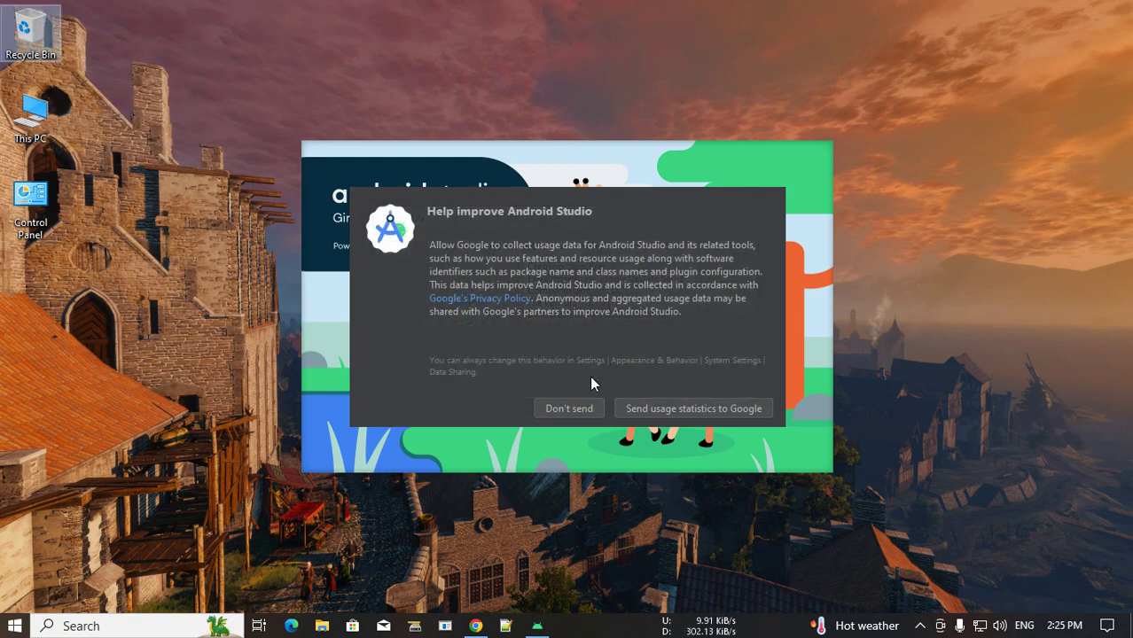
# Step: Decline sending usage statistics to Google and choose the Standard setup type in the Android Studio Setup Wizard
pyautogui.click(584, 404)
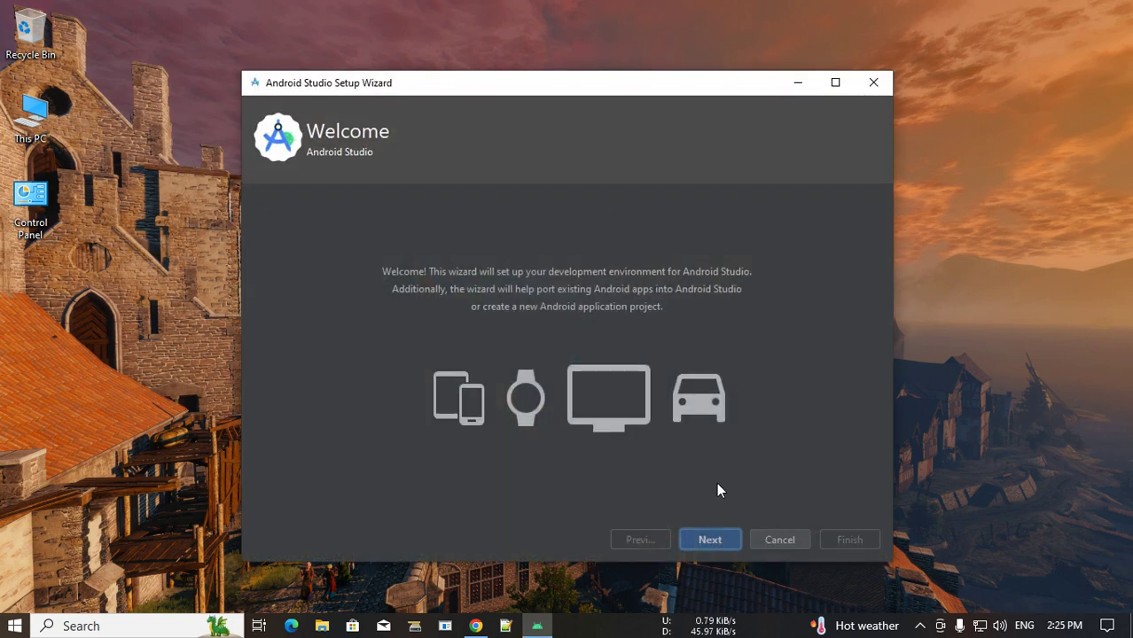
pyautogui.click(713, 540)
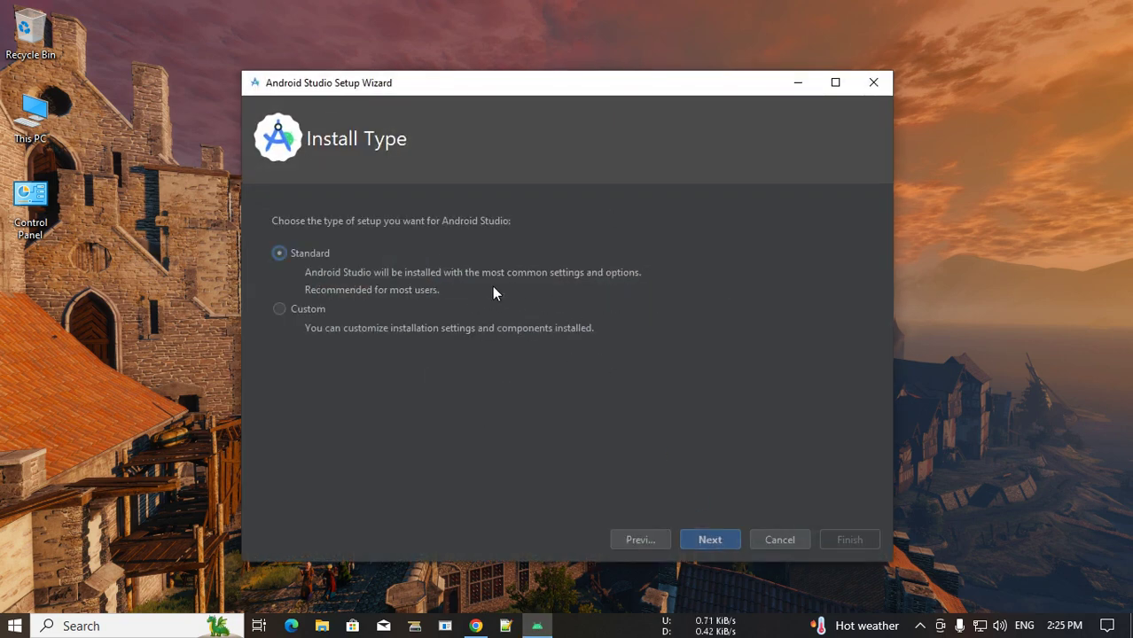
pyautogui.click(733, 537)
# Step: Choose the Light UI theme and keep the default SDK components and SDK location
pyautogui.click(646, 248)
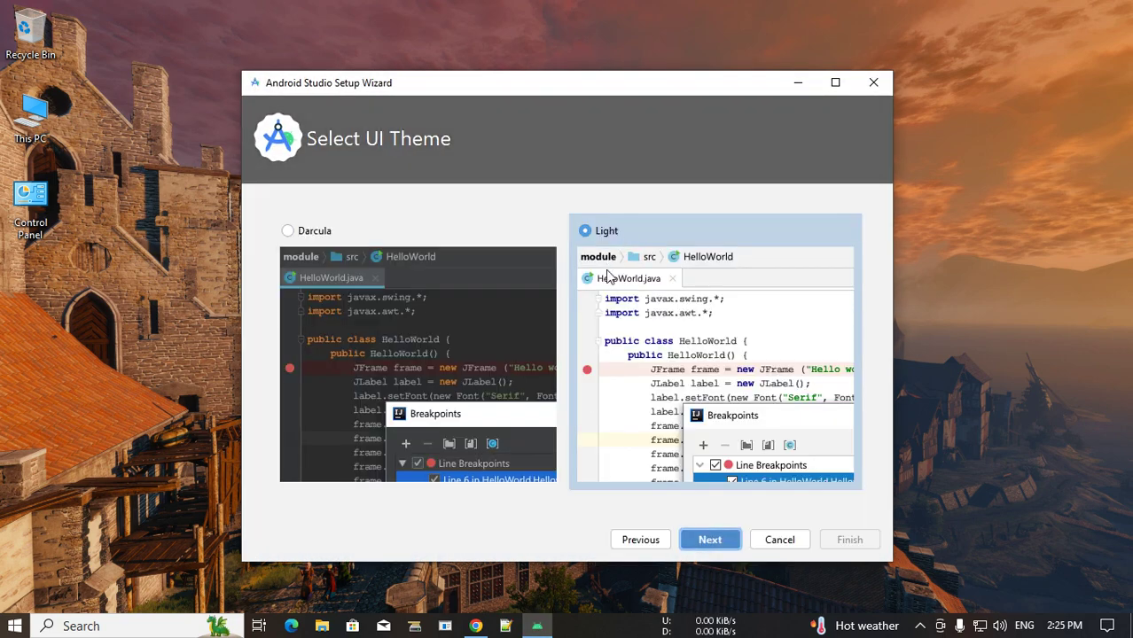
pyautogui.click(723, 543)
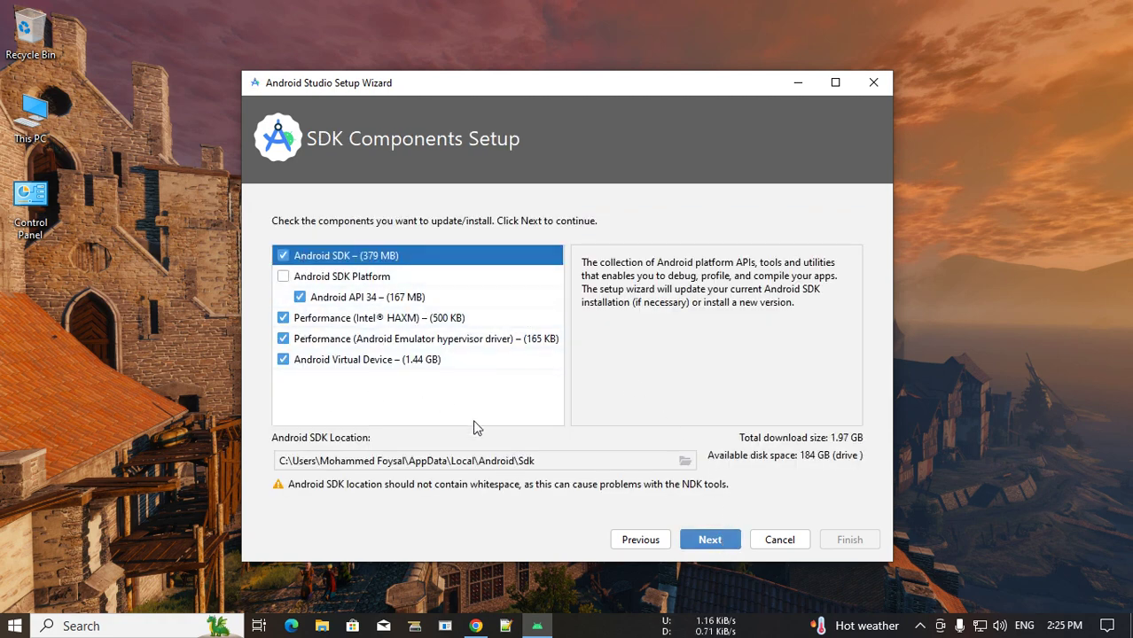
pyautogui.click(361, 281)
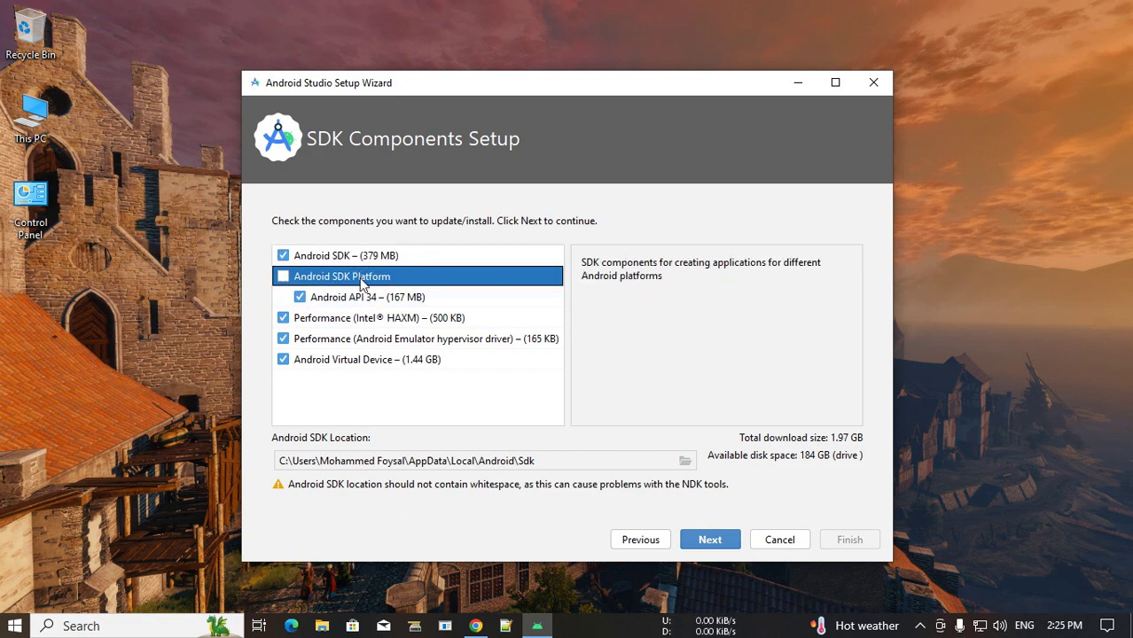
pyautogui.click(422, 257)
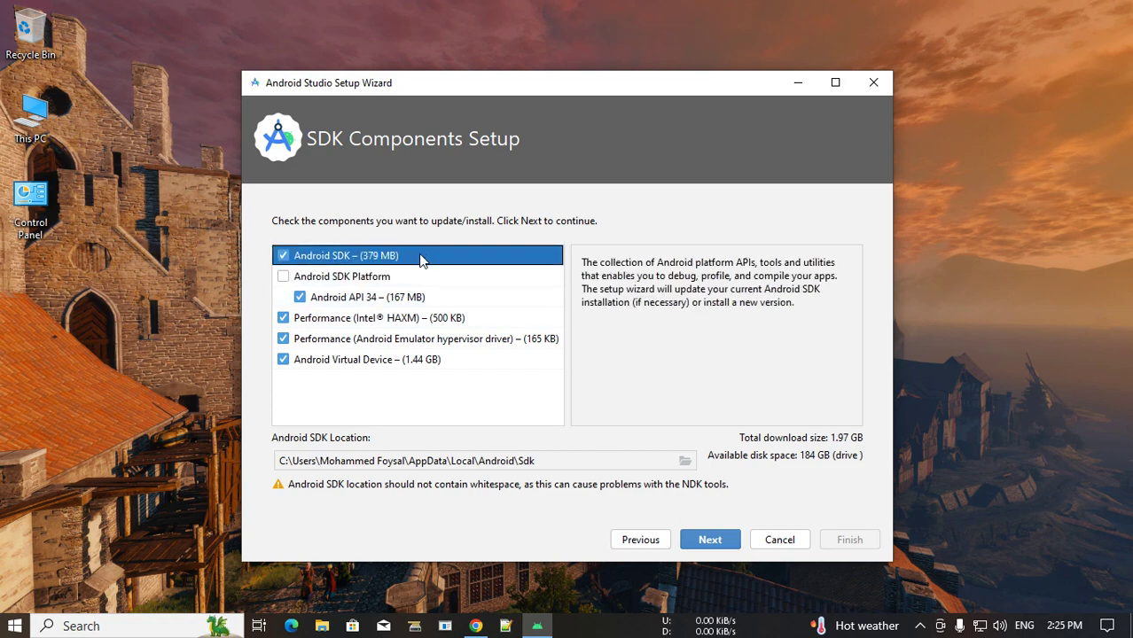
pyautogui.click(715, 547)
# Step: Review the current settings and the SDK components to download, and proceed to the license agreement
pyautogui.scroll(8, 731, 367)
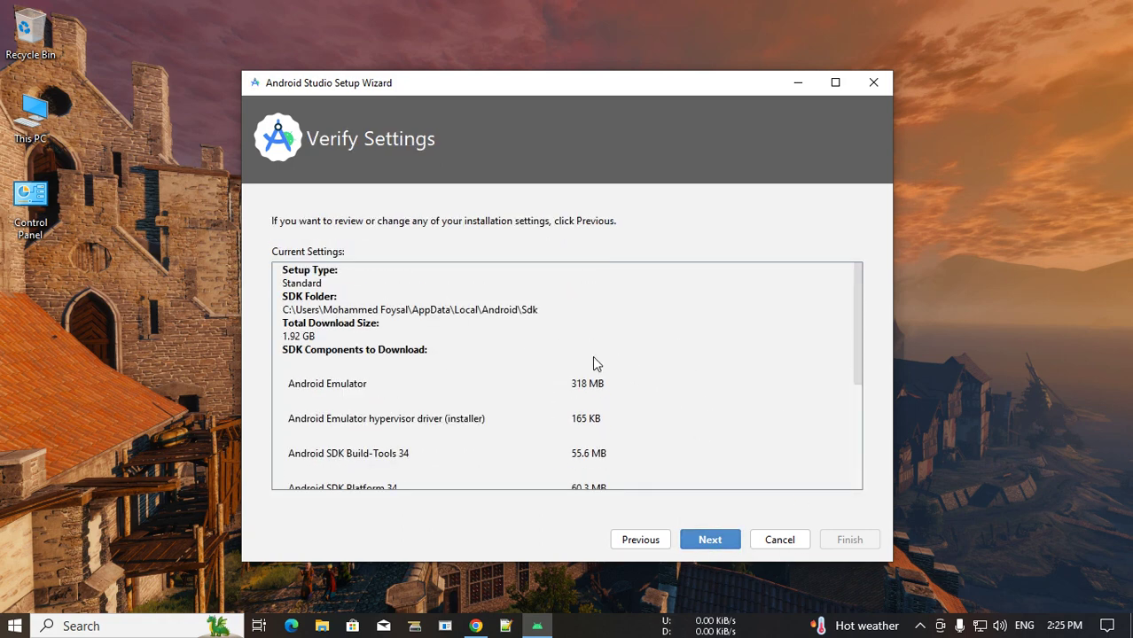
pyautogui.scroll(-2, 488, 363)
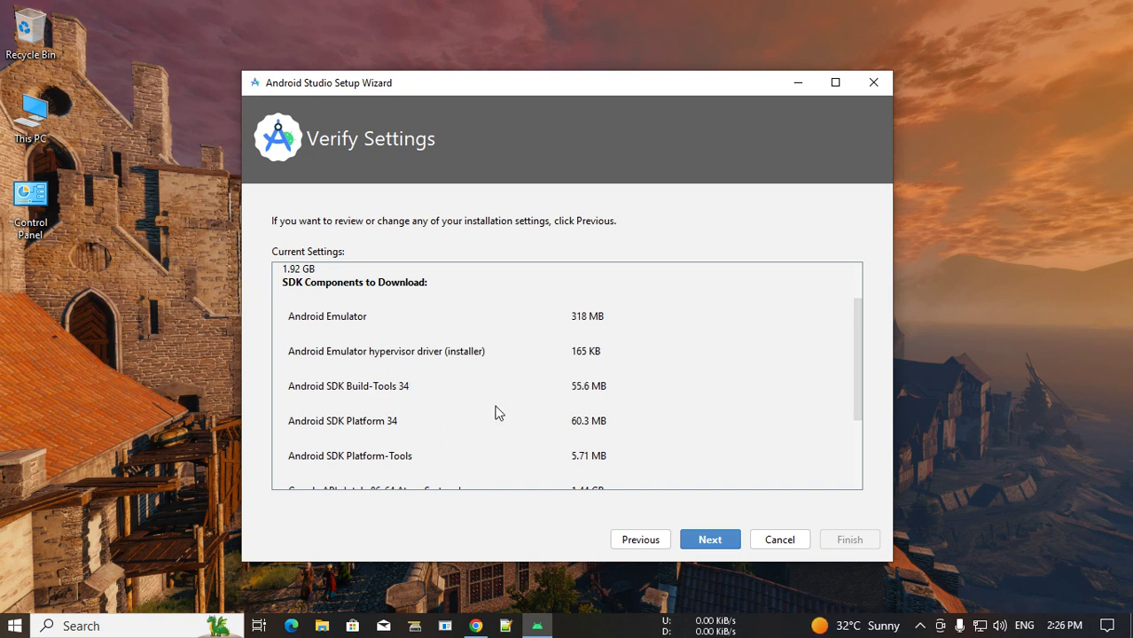
pyautogui.scroll(-2, 506, 405)
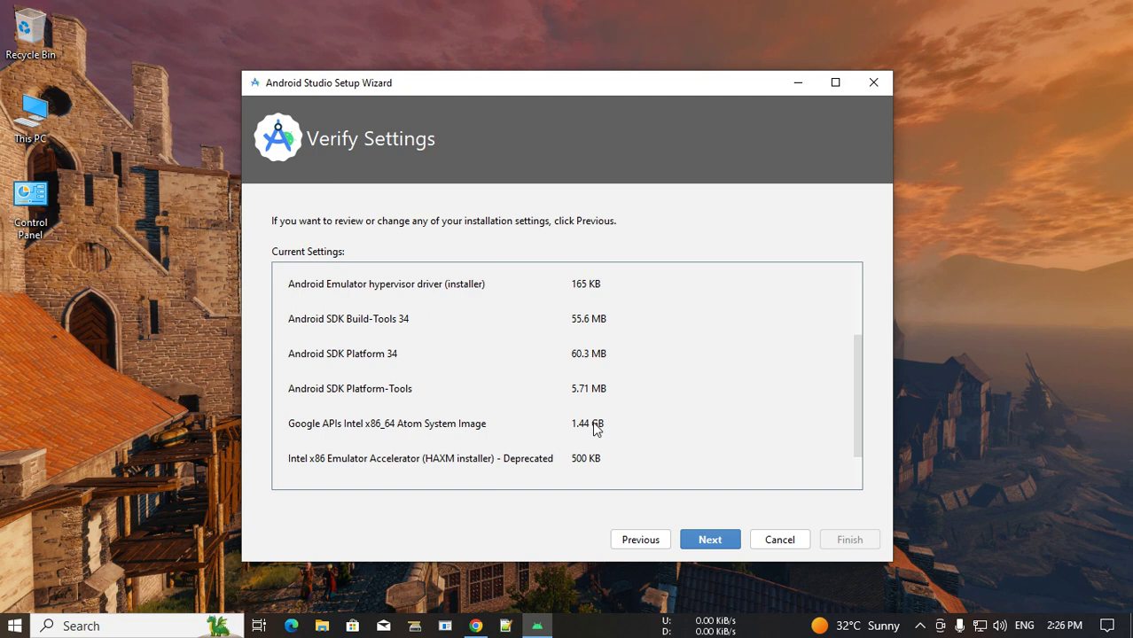
pyautogui.scroll(-2, 598, 430)
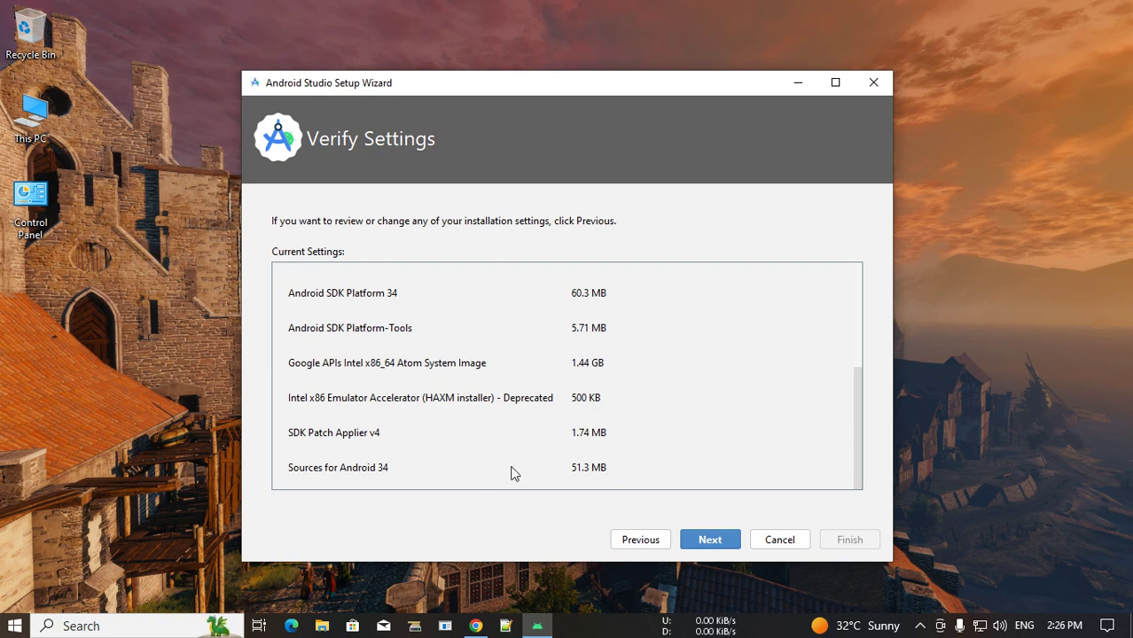
pyautogui.click(698, 547)
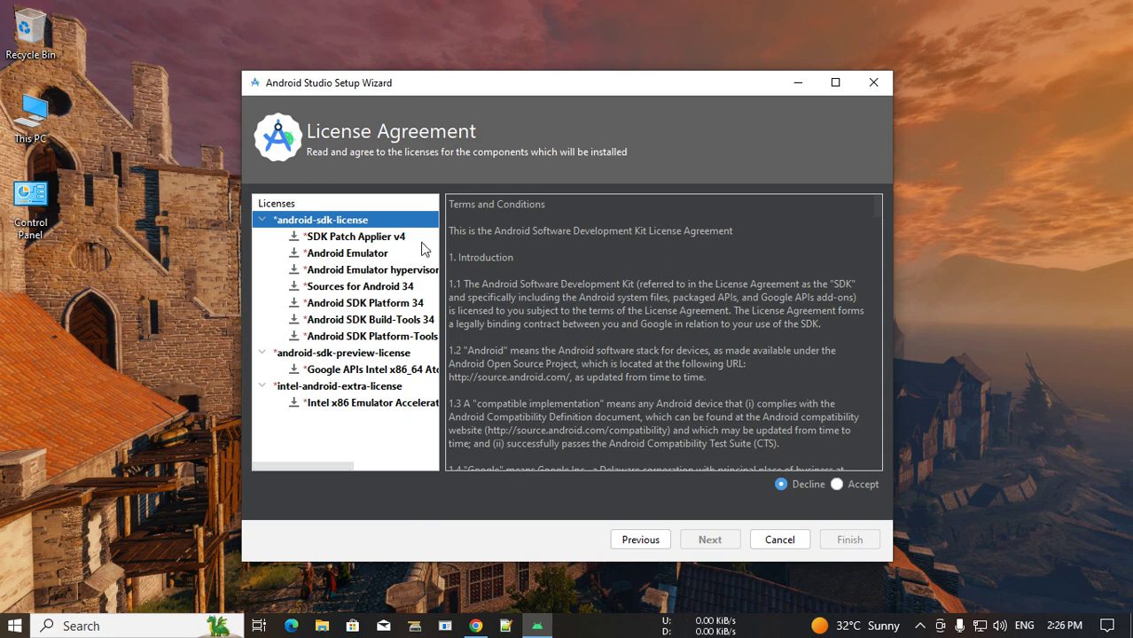
# Step: Accept the android-sdk-license and look through the SDK components it covers
pyautogui.click(838, 485)
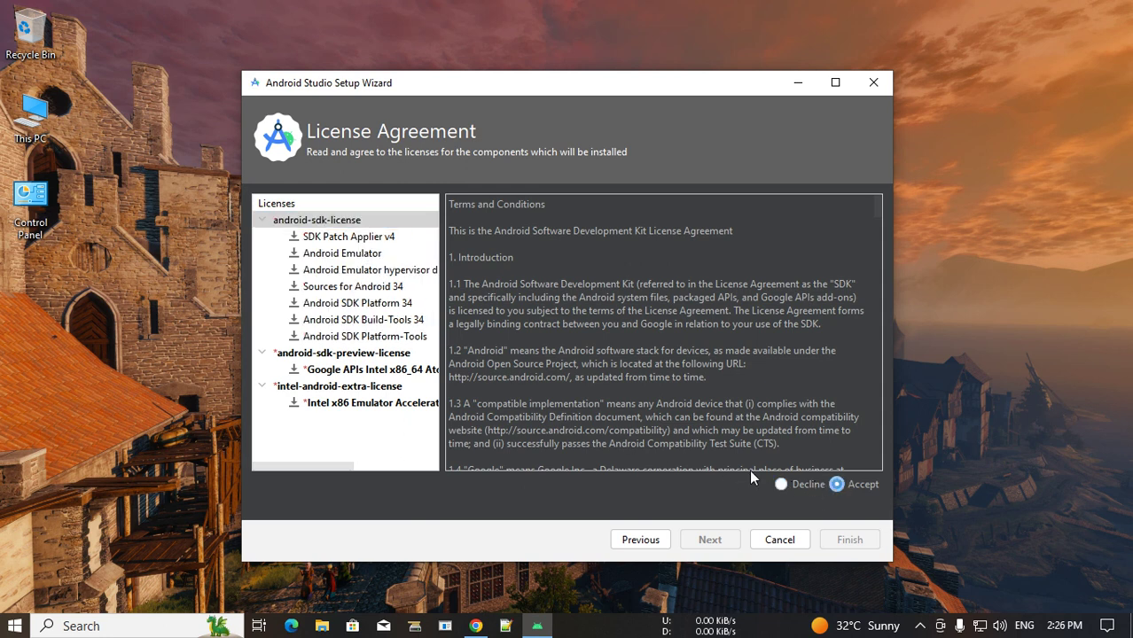
pyautogui.click(370, 239)
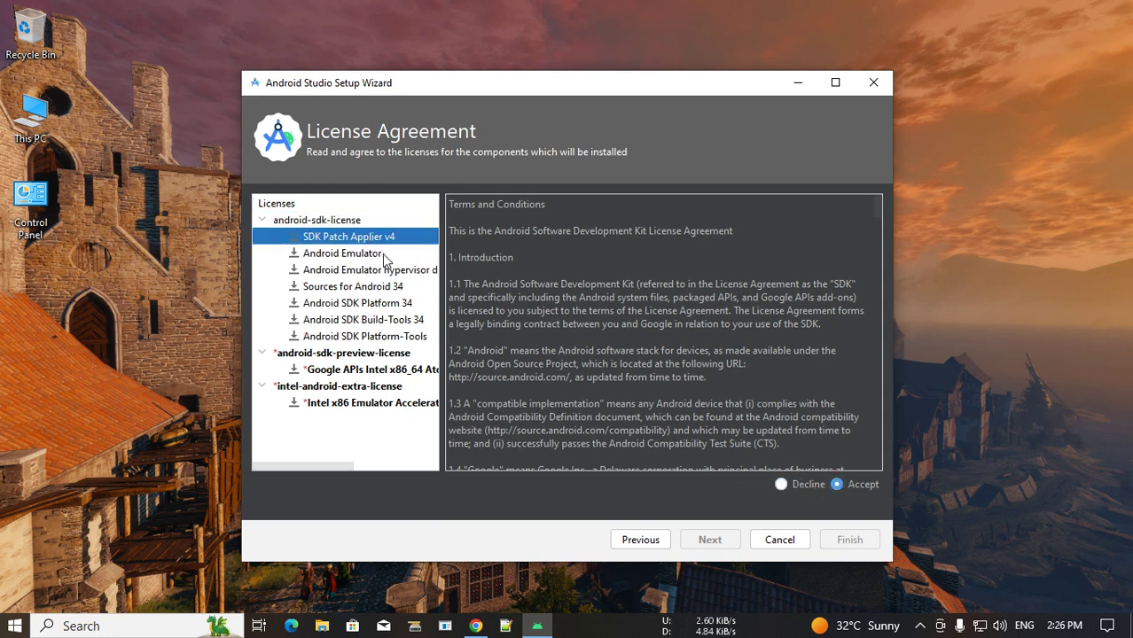
pyautogui.click(384, 255)
pyautogui.click(388, 270)
pyautogui.click(387, 287)
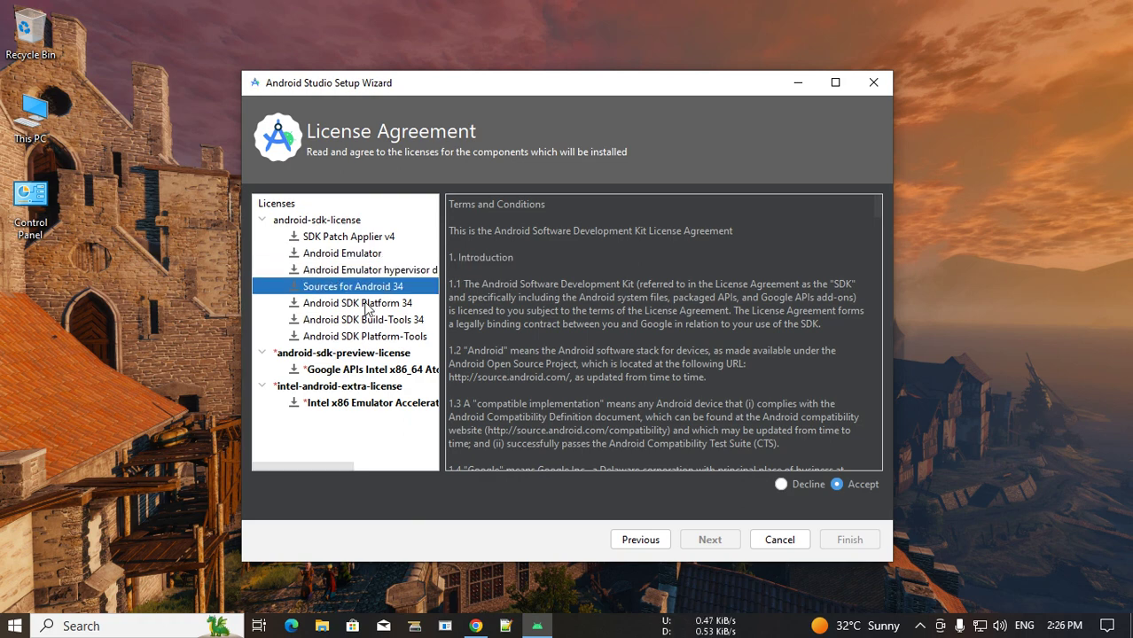
pyautogui.click(367, 305)
pyautogui.click(368, 320)
pyautogui.click(370, 352)
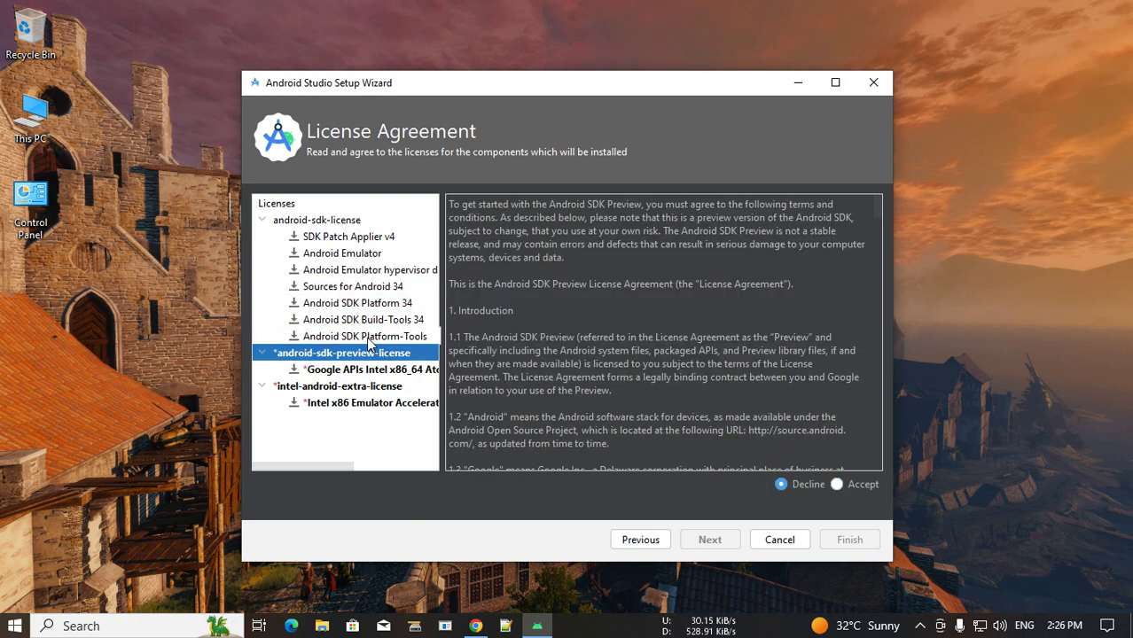
pyautogui.click(370, 336)
pyautogui.click(373, 322)
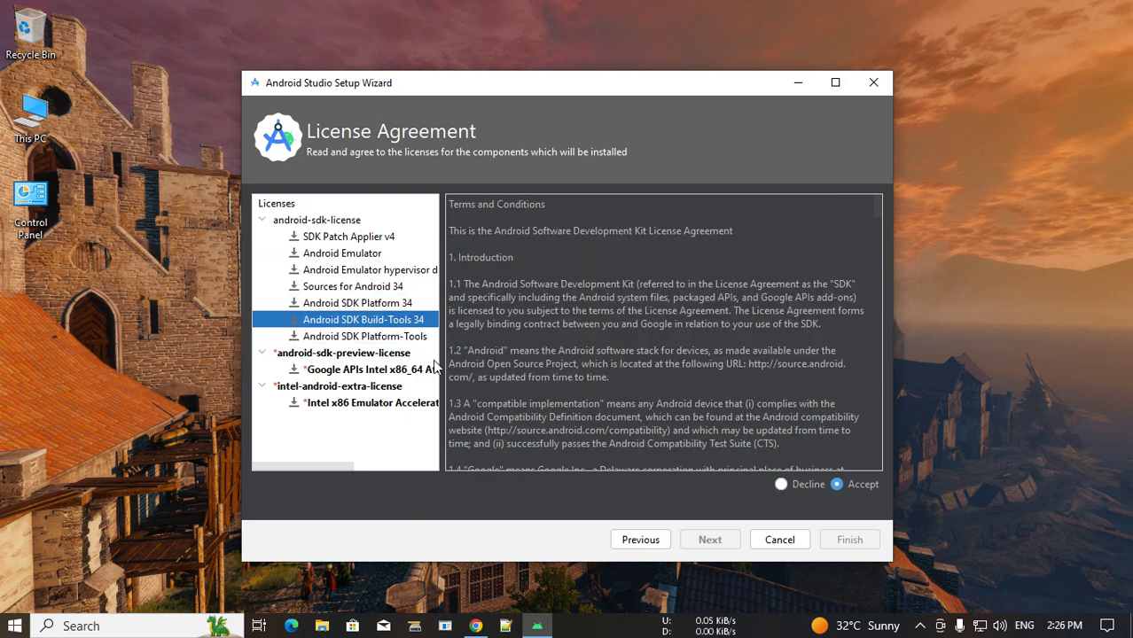
pyautogui.click(407, 337)
# Step: Accept the android-sdk-preview-license and intel-android-extra-license, and start downloading the SDK components
pyautogui.click(387, 371)
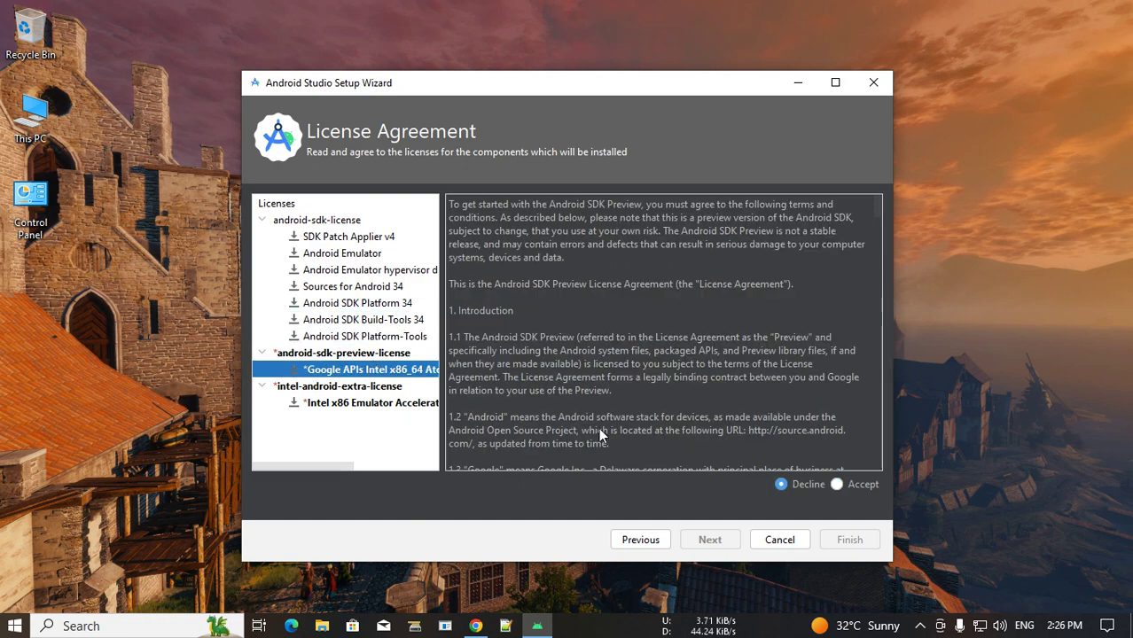
pyautogui.click(836, 483)
pyautogui.click(391, 404)
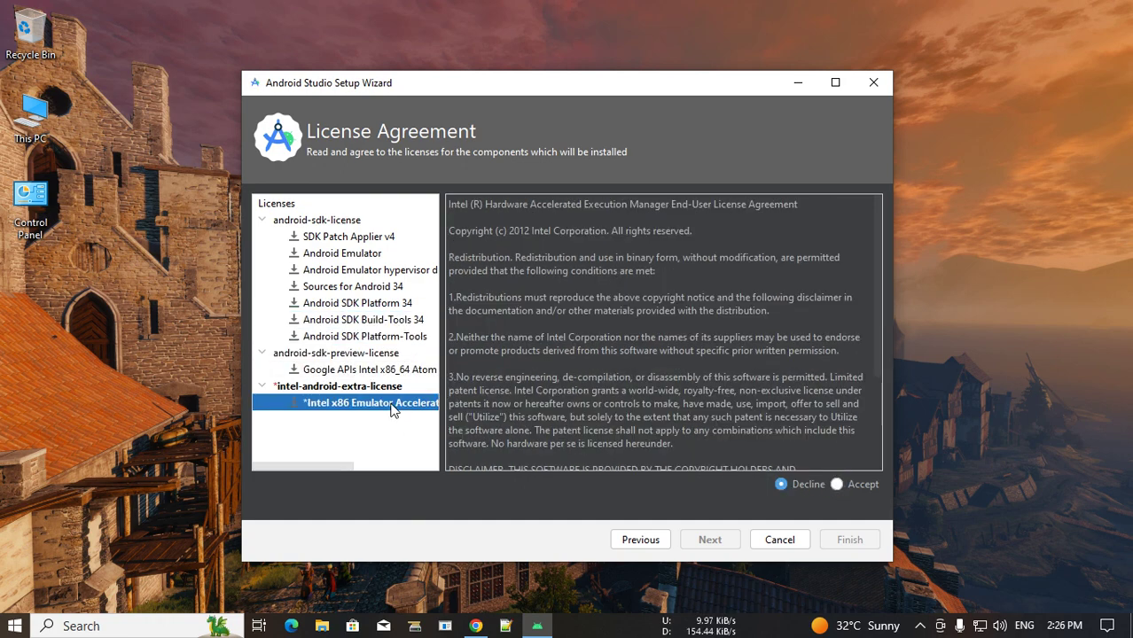
pyautogui.click(835, 485)
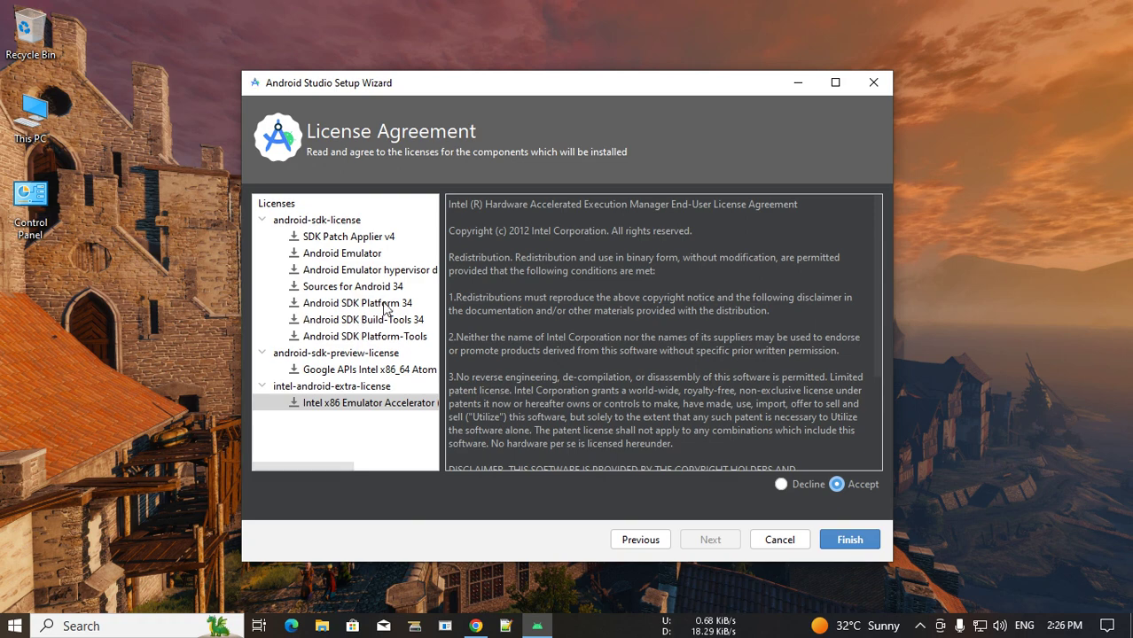
pyautogui.click(847, 540)
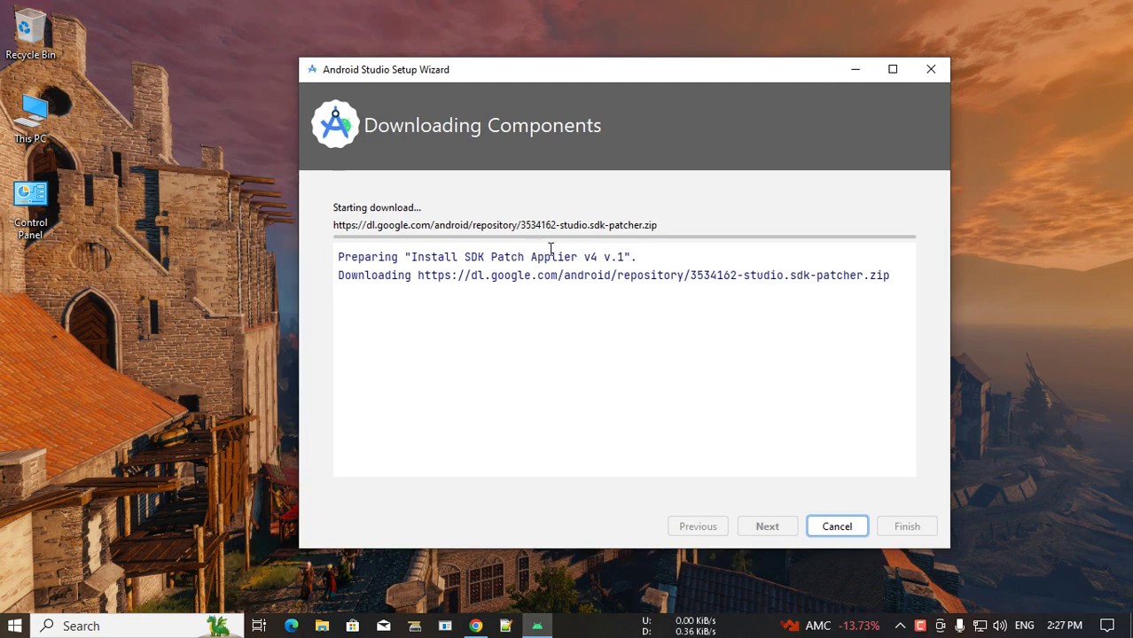
# Step: Open the Java JDK Windows folder inside the Software folder on Local Disk (D:)
pyautogui.doubleClick(54, 114)
pyautogui.doubleClick(502, 253)
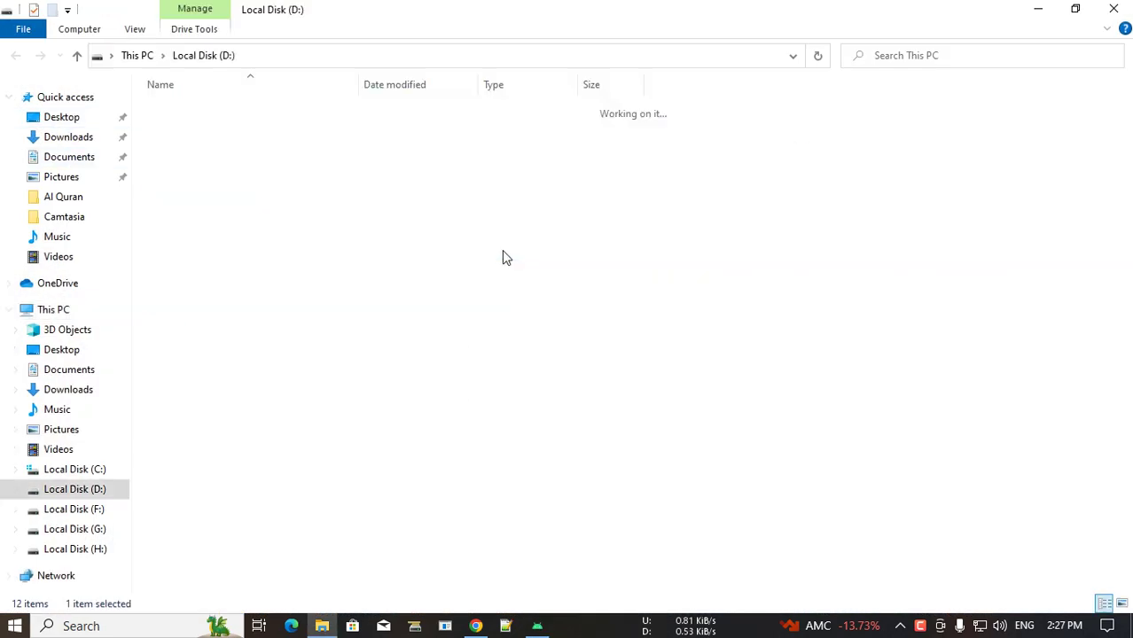
pyautogui.doubleClick(223, 265)
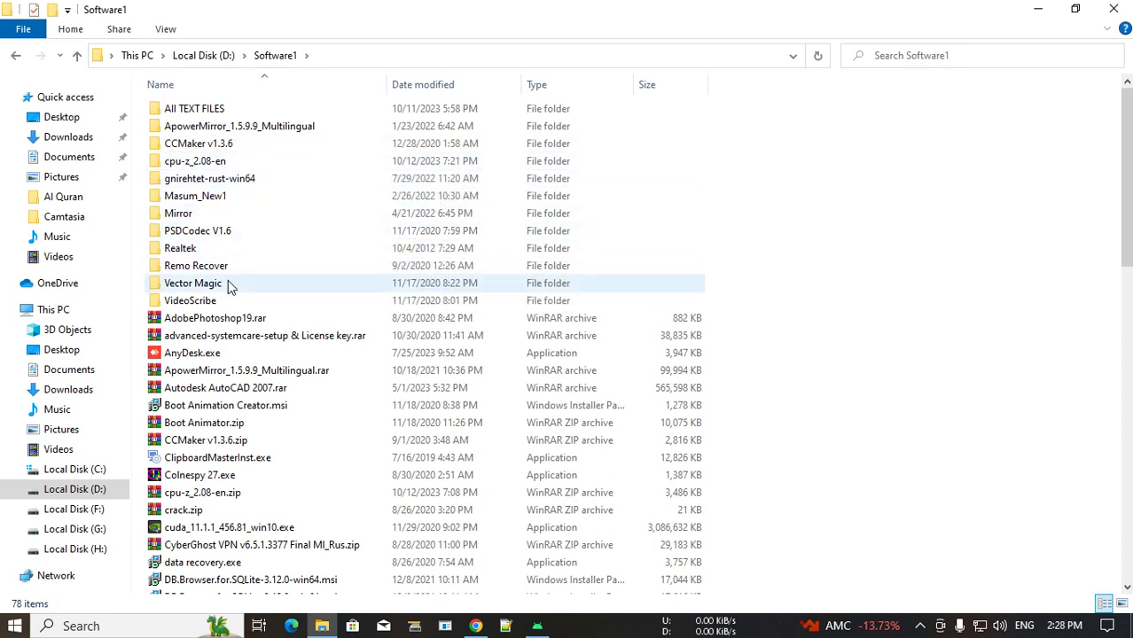
pyautogui.click(16, 56)
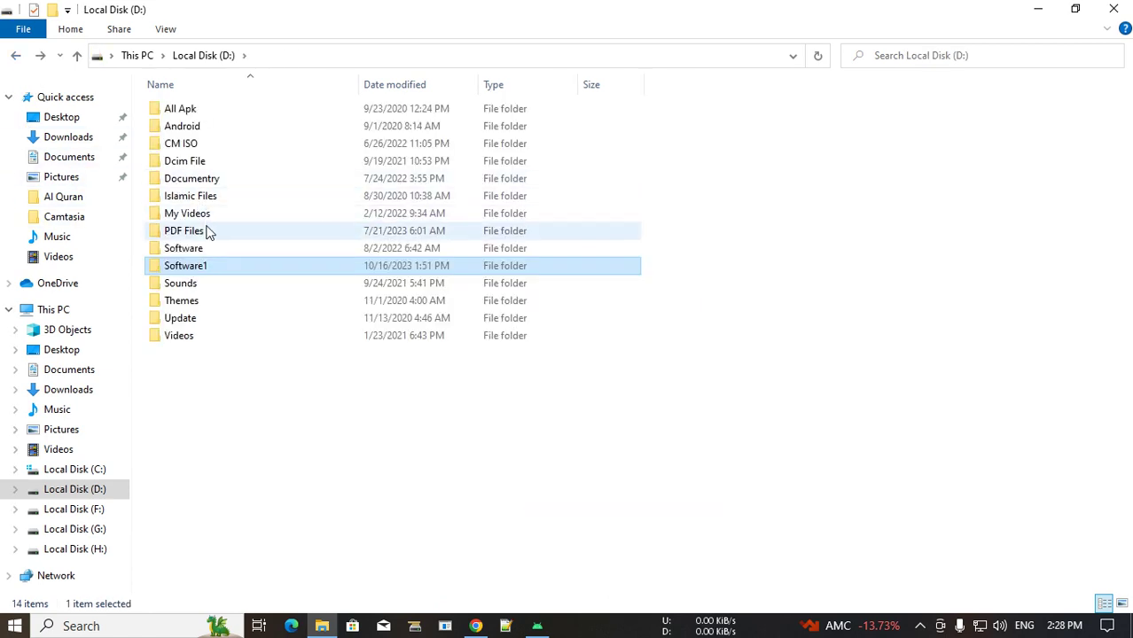
pyautogui.doubleClick(195, 254)
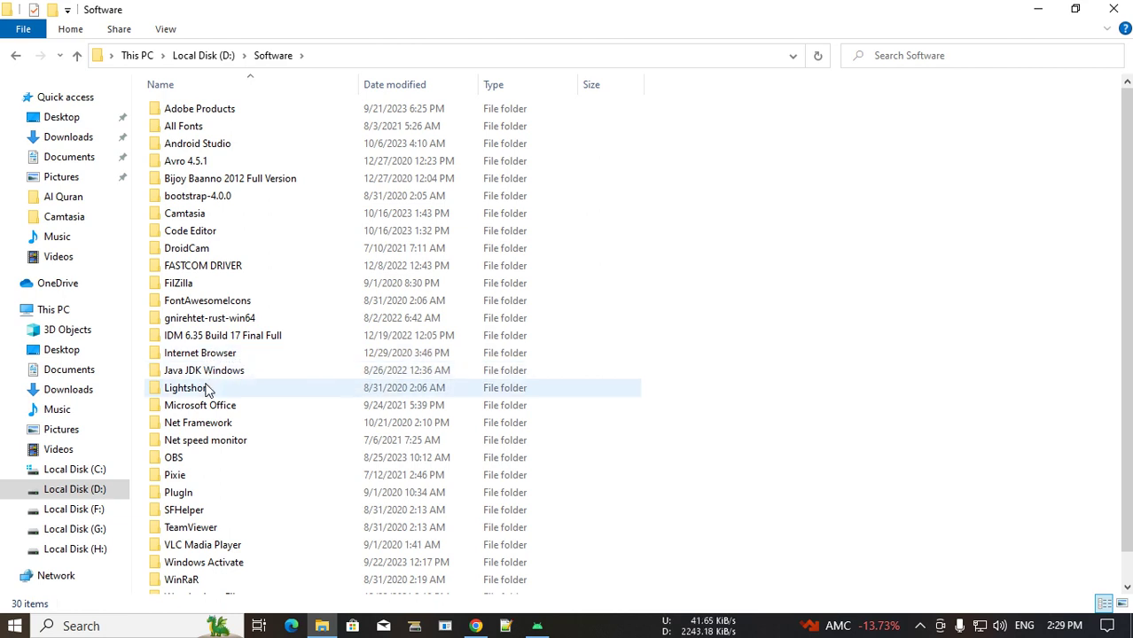
pyautogui.click(205, 372)
pyautogui.doubleClick(204, 372)
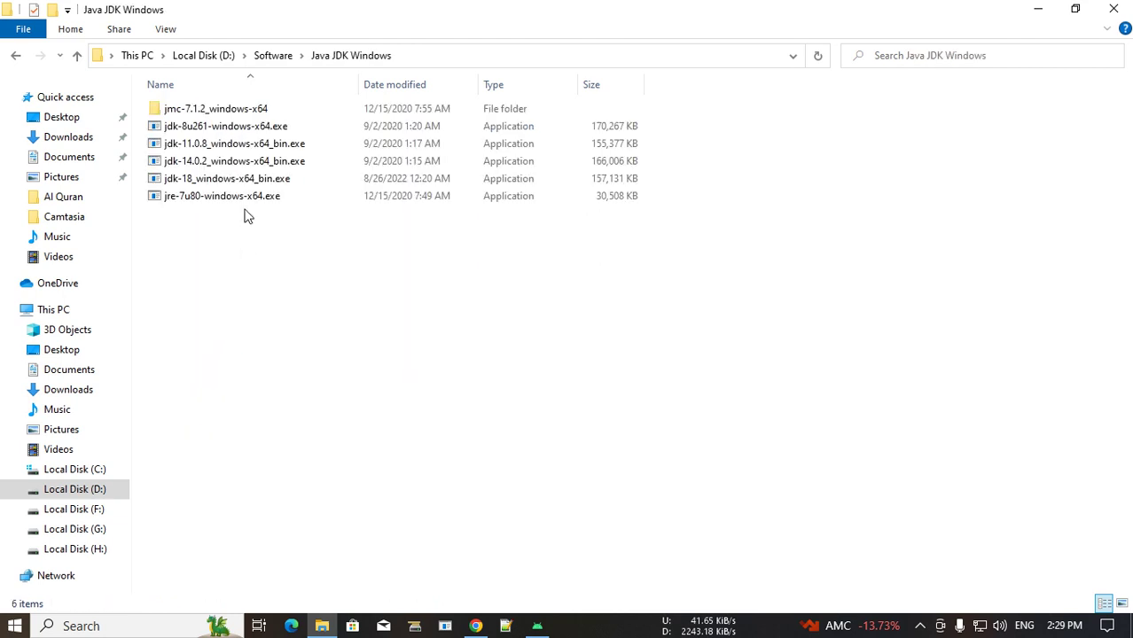
# Step: Install Java SE Development Kit 14.0.2 with the default settings from jdk-14.0.2_windows-x64_bin.exe
pyautogui.doubleClick(211, 162)
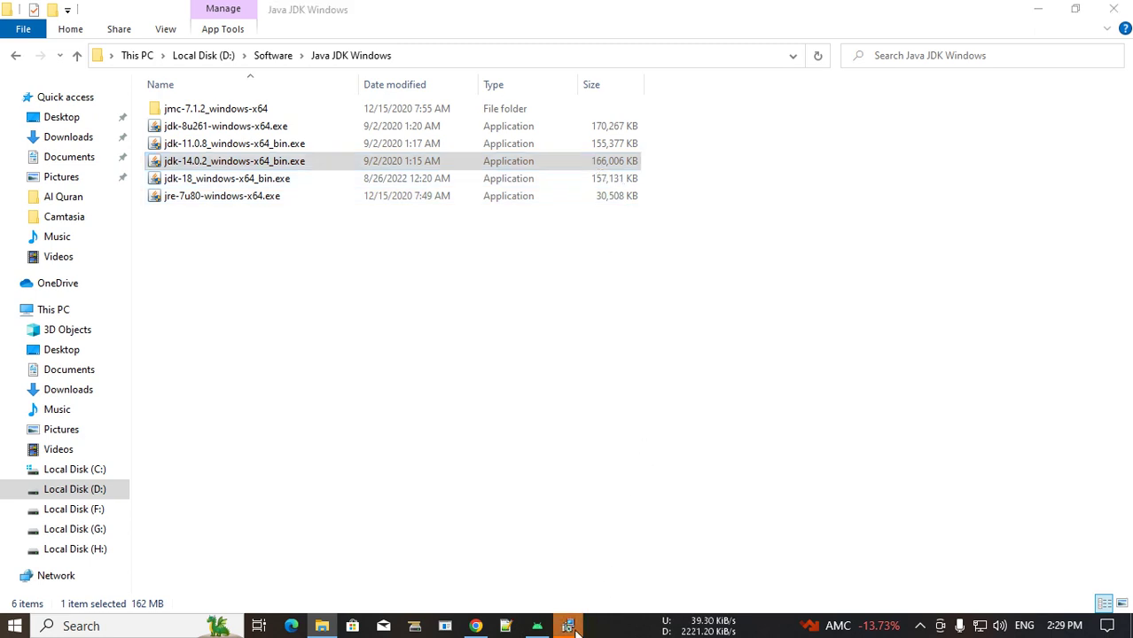
pyautogui.click(648, 446)
pyautogui.click(650, 446)
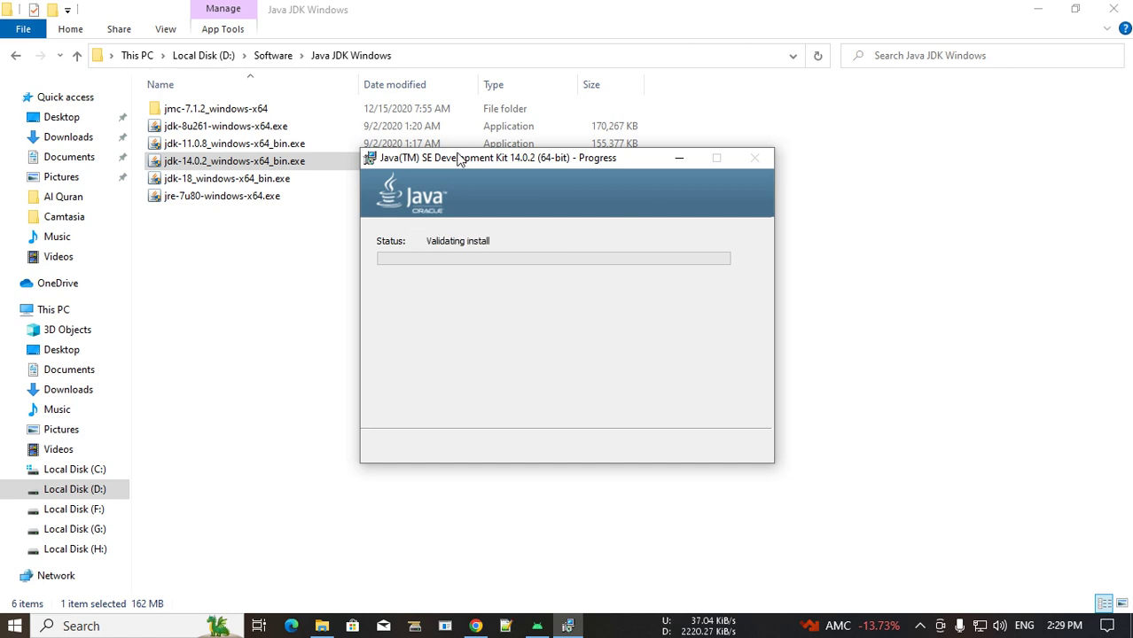
pyautogui.moveTo(502, 159); pyautogui.dragTo(470, 161)
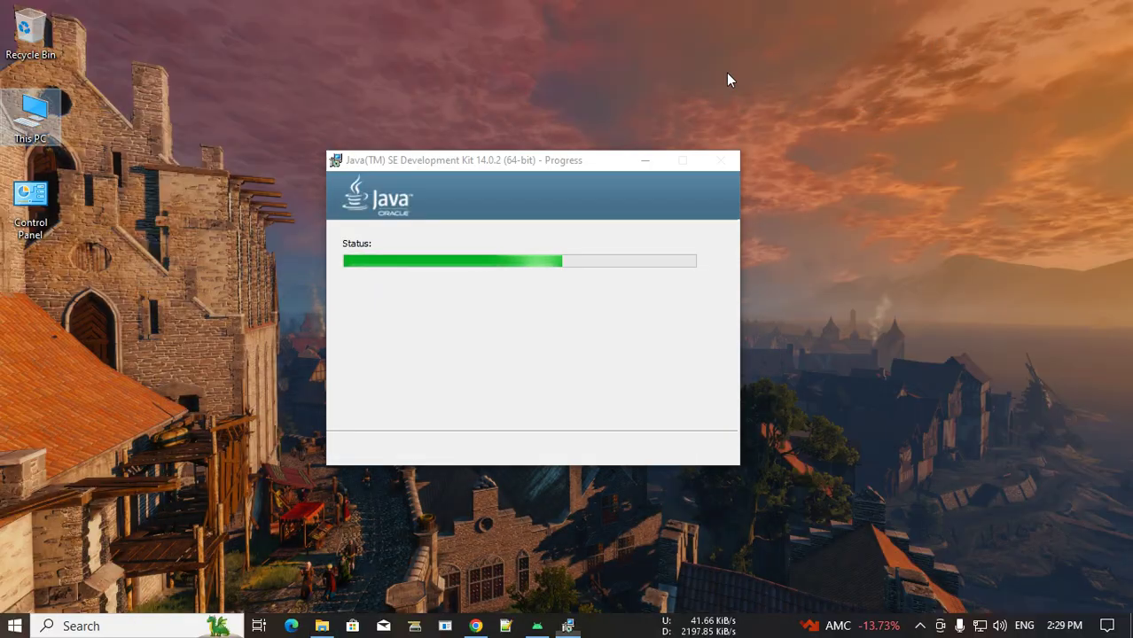
pyautogui.rightClick(727, 75)
pyautogui.click(804, 124)
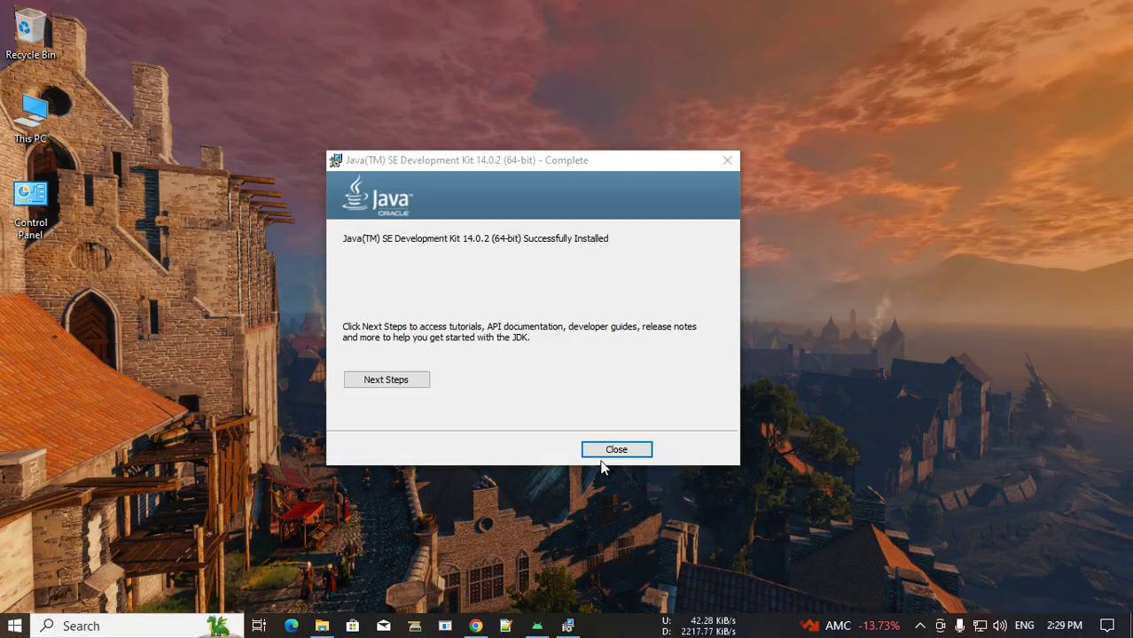
# Step: View the JDK's Next Steps documentation page, dismiss it, and close the completed JDK installer
pyautogui.click(411, 382)
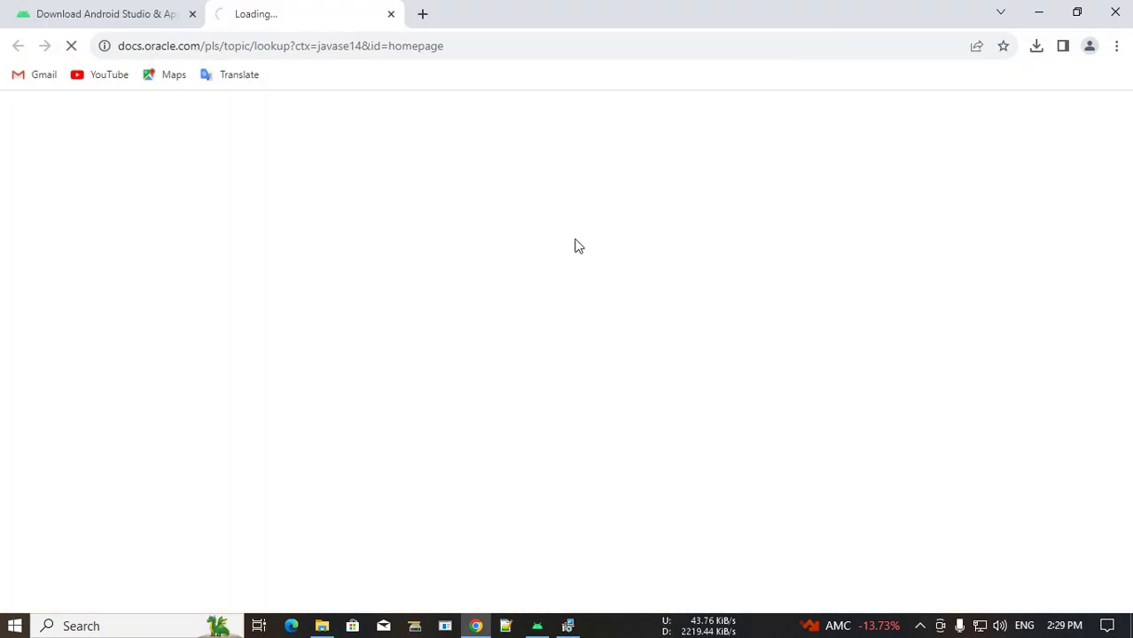
pyautogui.click(390, 14)
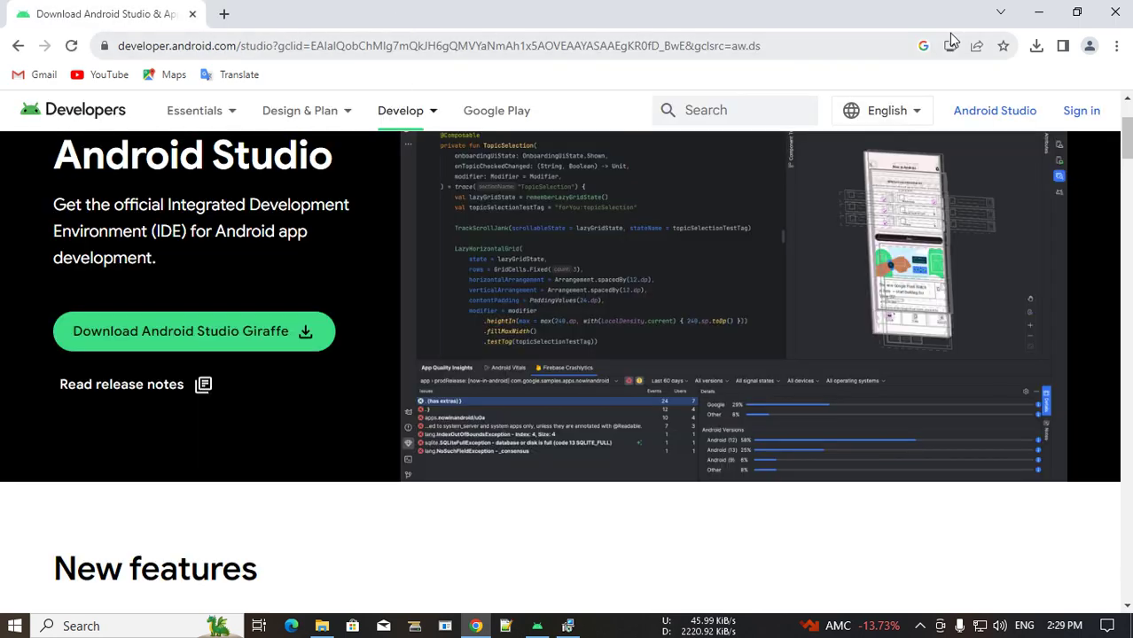
pyautogui.click(1039, 12)
pyautogui.click(608, 450)
# Step: Return to the Android Studio Setup Wizard, review the component download log, and finish the wizard once the installation completes
pyautogui.click(536, 625)
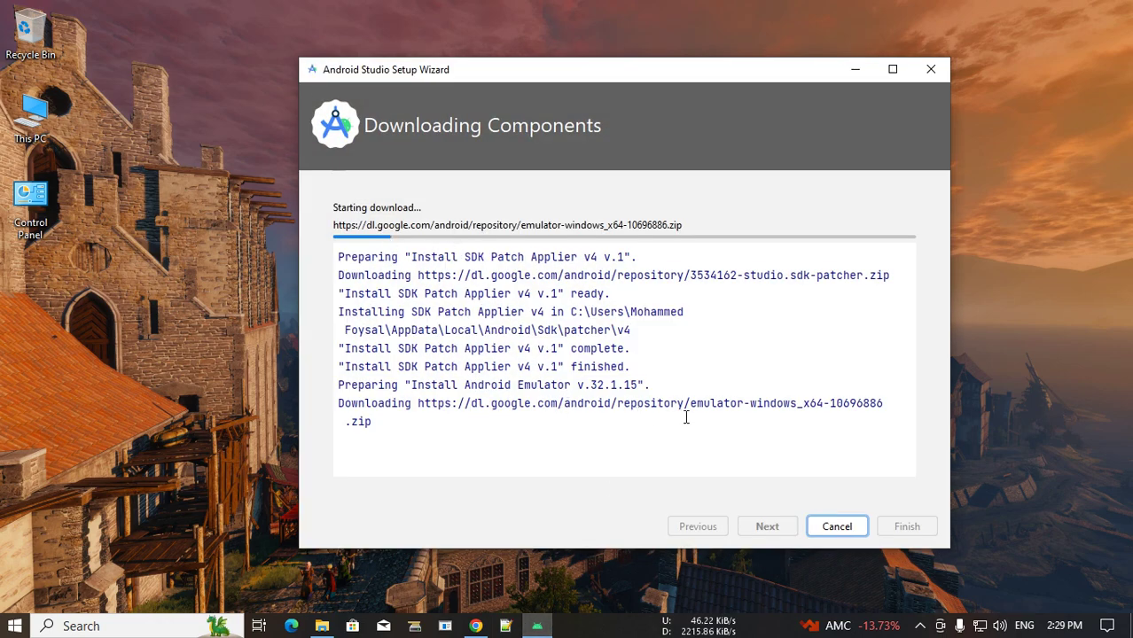
pyautogui.moveTo(696, 406); pyautogui.dragTo(776, 406)
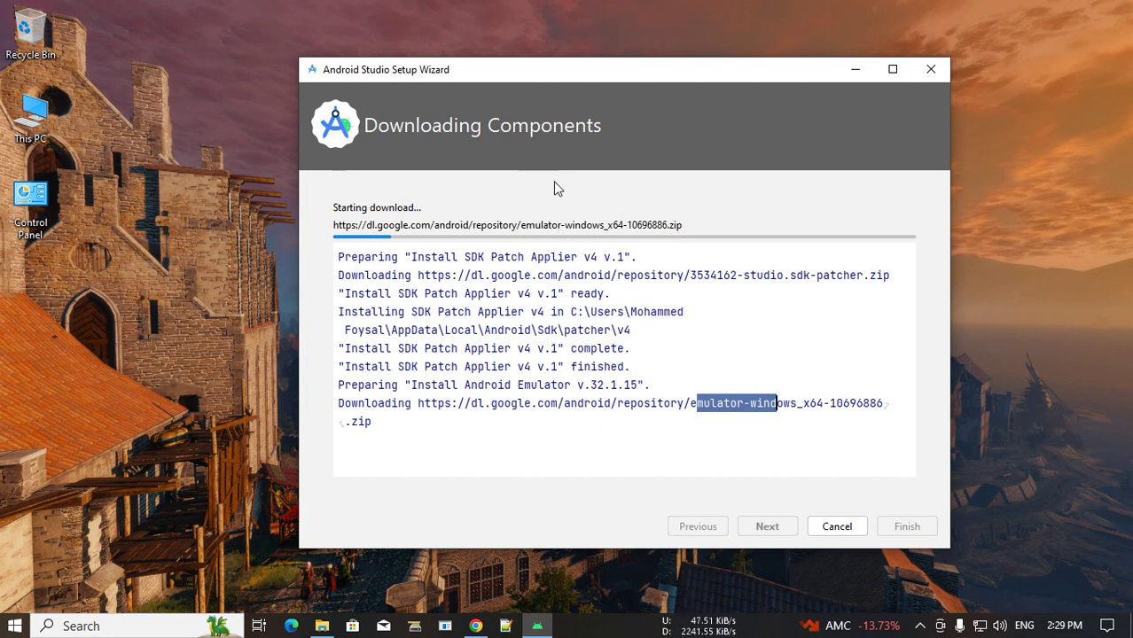
pyautogui.click(758, 366)
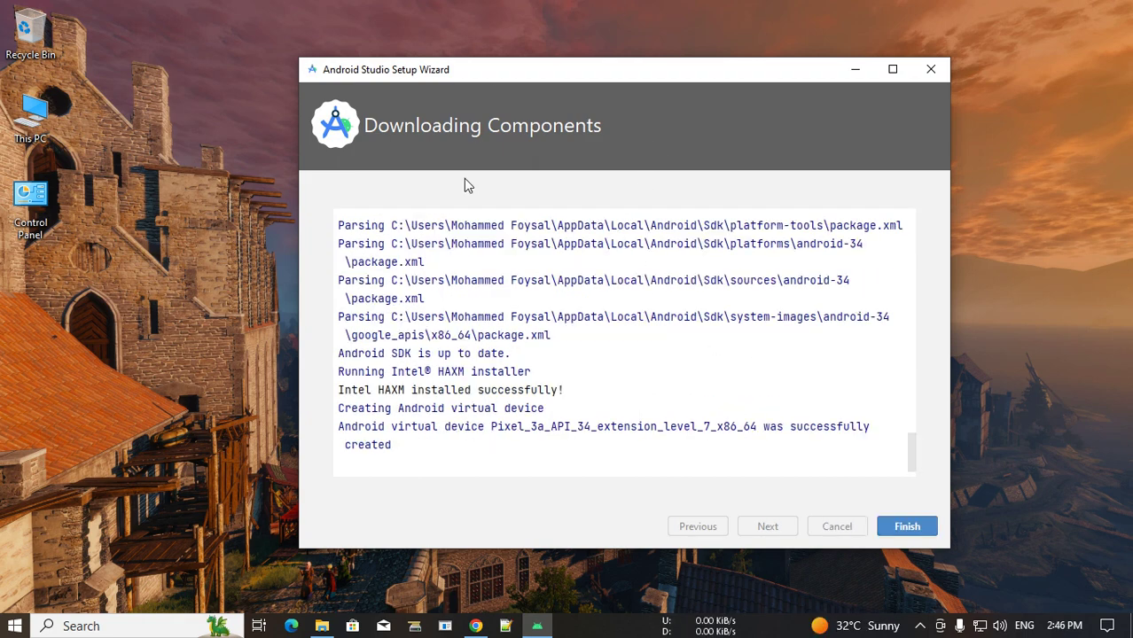
pyautogui.scroll(10, 567, 319)
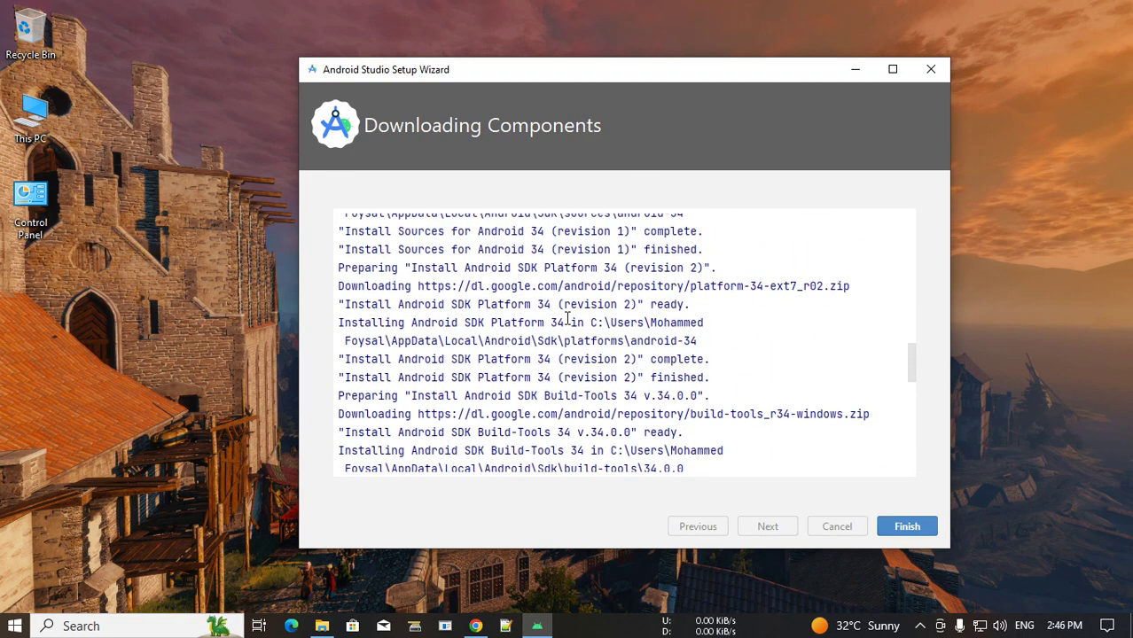
pyautogui.scroll(5, 567, 319)
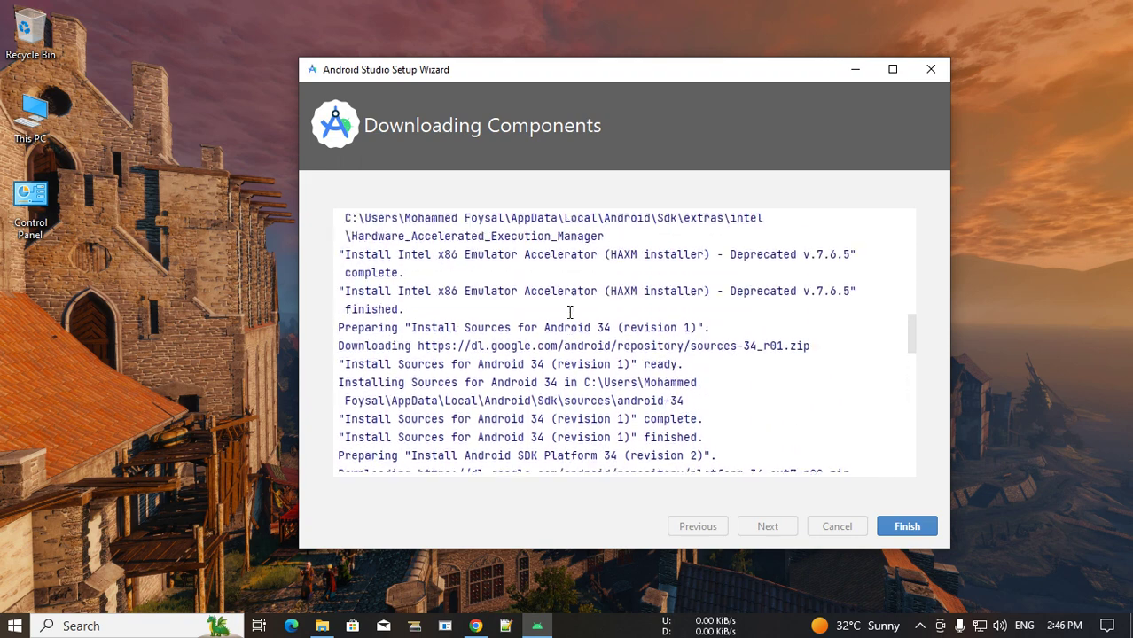
pyautogui.scroll(-10, 780, 338)
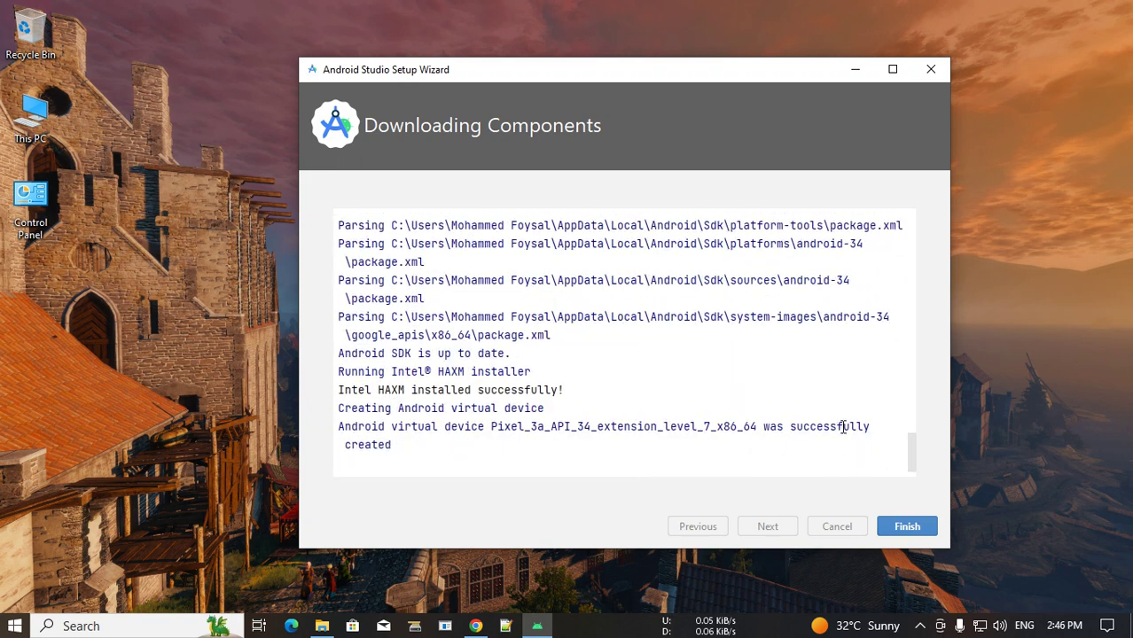
pyautogui.click(897, 525)
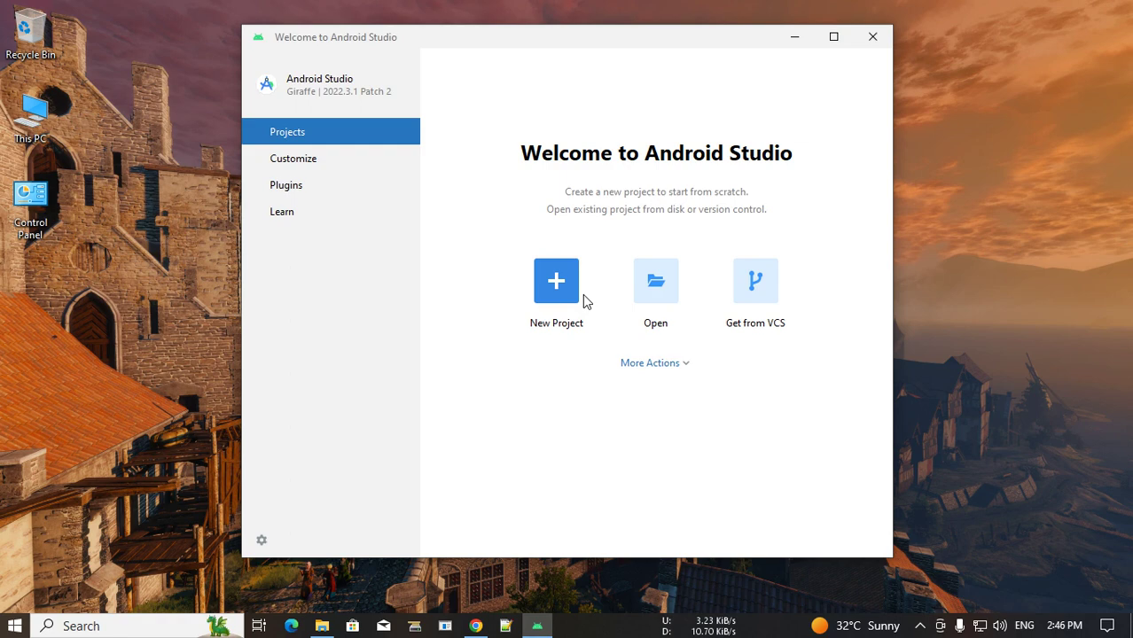
# Step: Start a new Android project from the Empty Views Activity template for Phone and Tablet
pyautogui.click(557, 282)
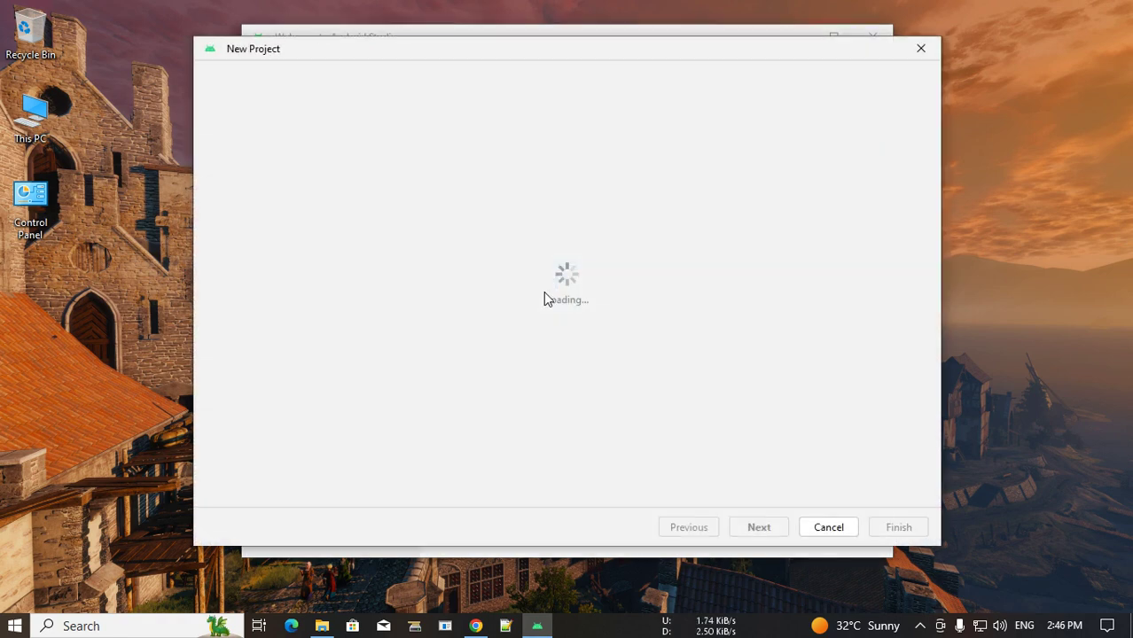
pyautogui.scroll(-2, 656, 297)
pyautogui.click(671, 294)
pyautogui.click(755, 526)
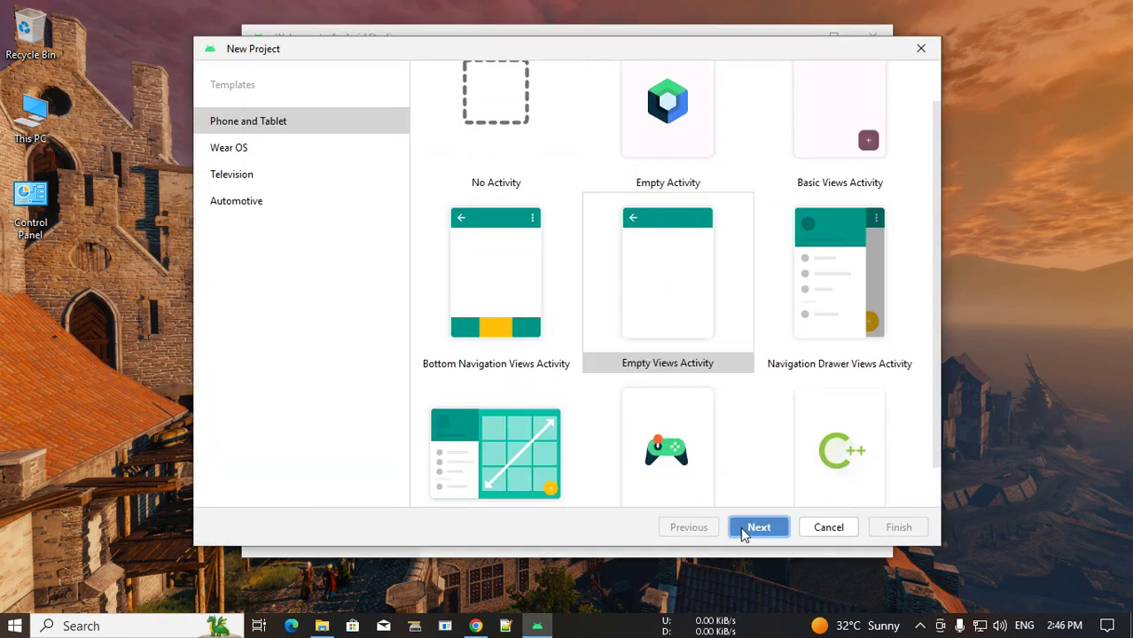
# Step: Set the project language to Java and minimum SDK to API 18 ("Jelly Bean"; Android 4.3), keeping Kotlin DSL (build.gradle.kts) as build configuration language
pyautogui.click(480, 275)
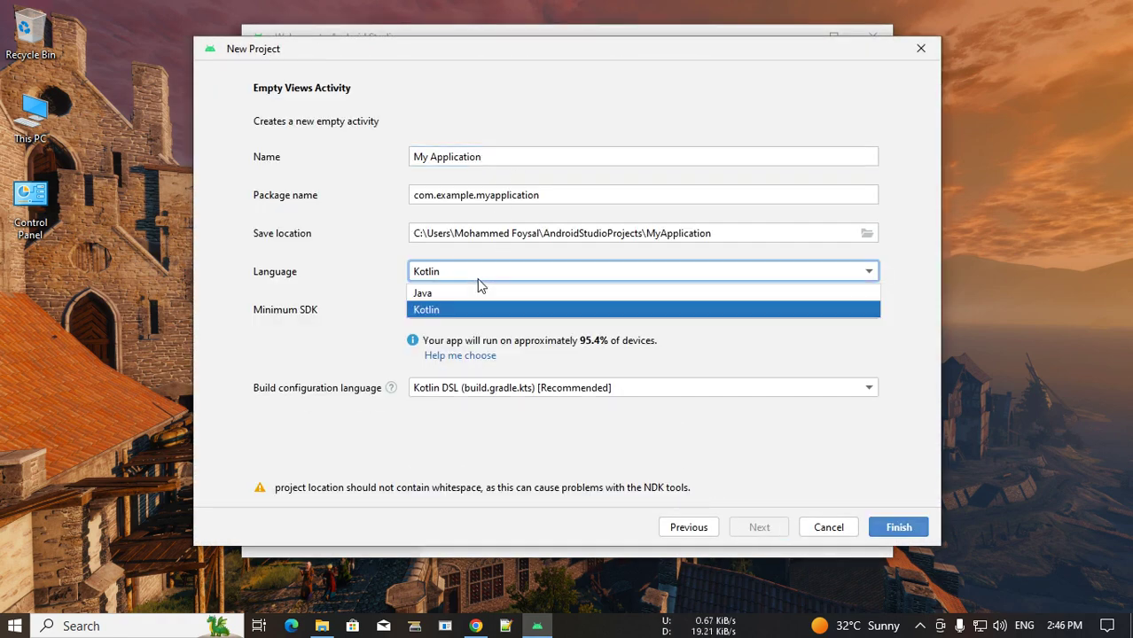
pyautogui.click(452, 291)
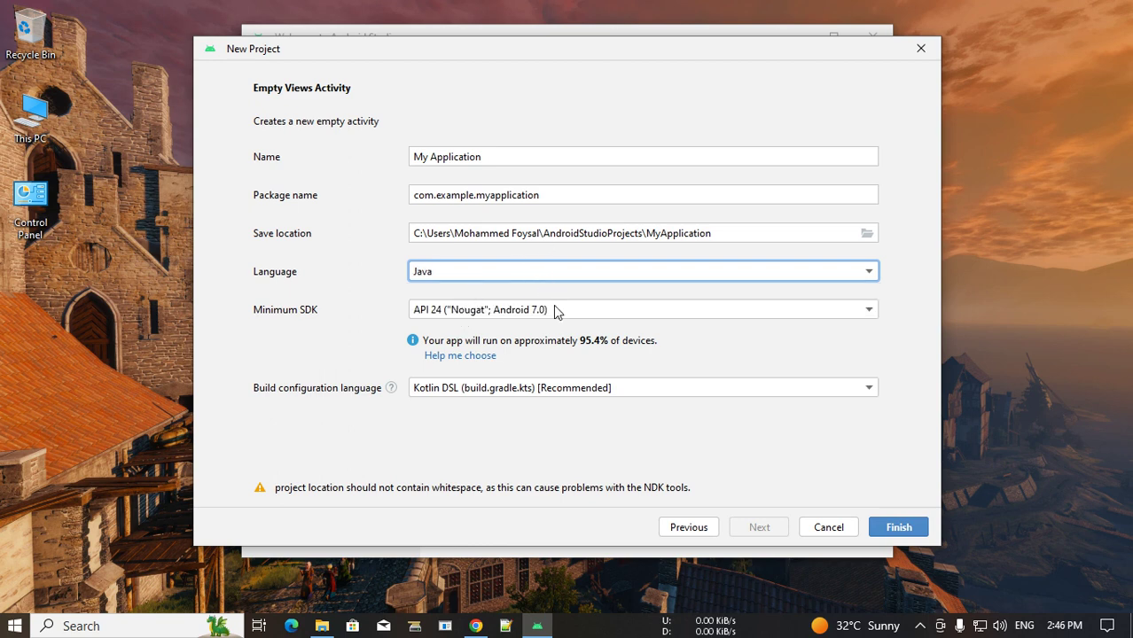
pyautogui.click(545, 312)
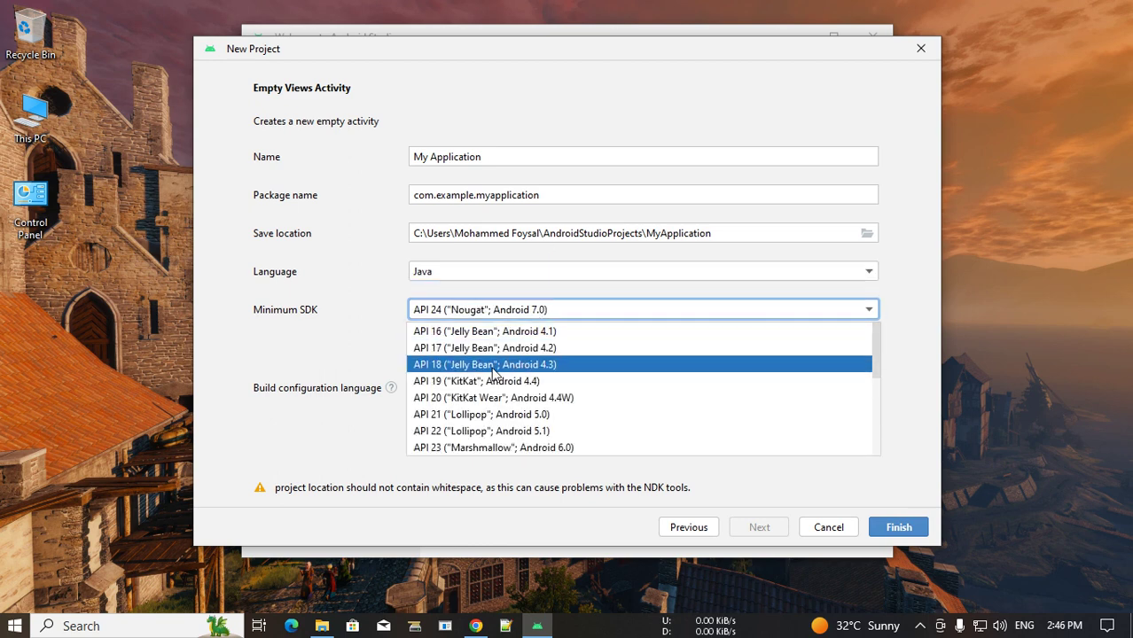
pyautogui.click(493, 366)
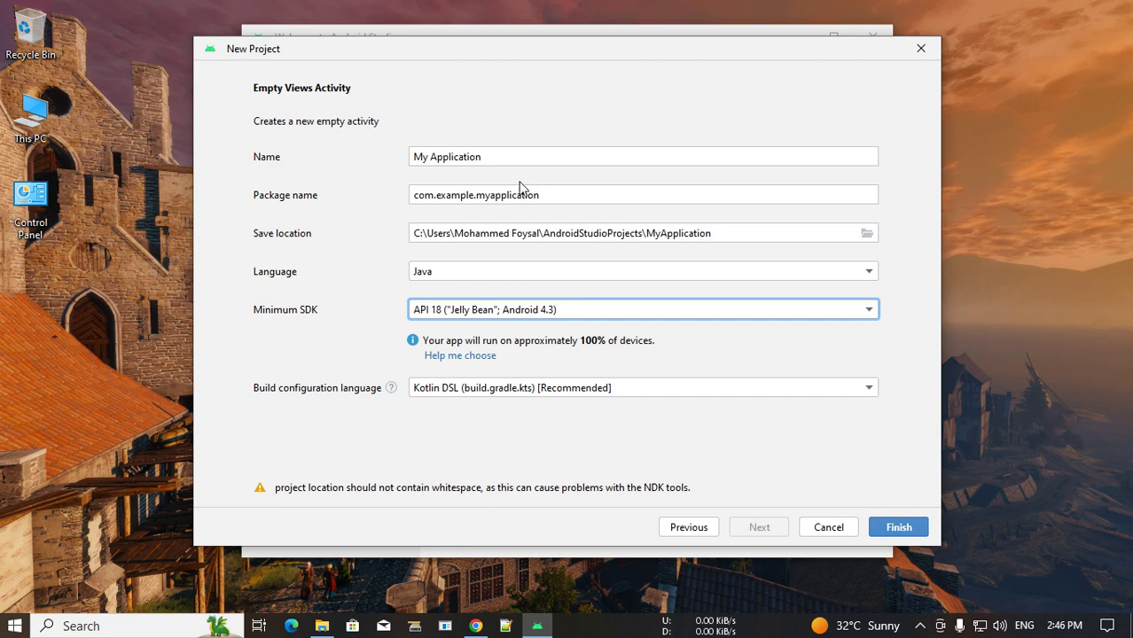
pyautogui.click(537, 390)
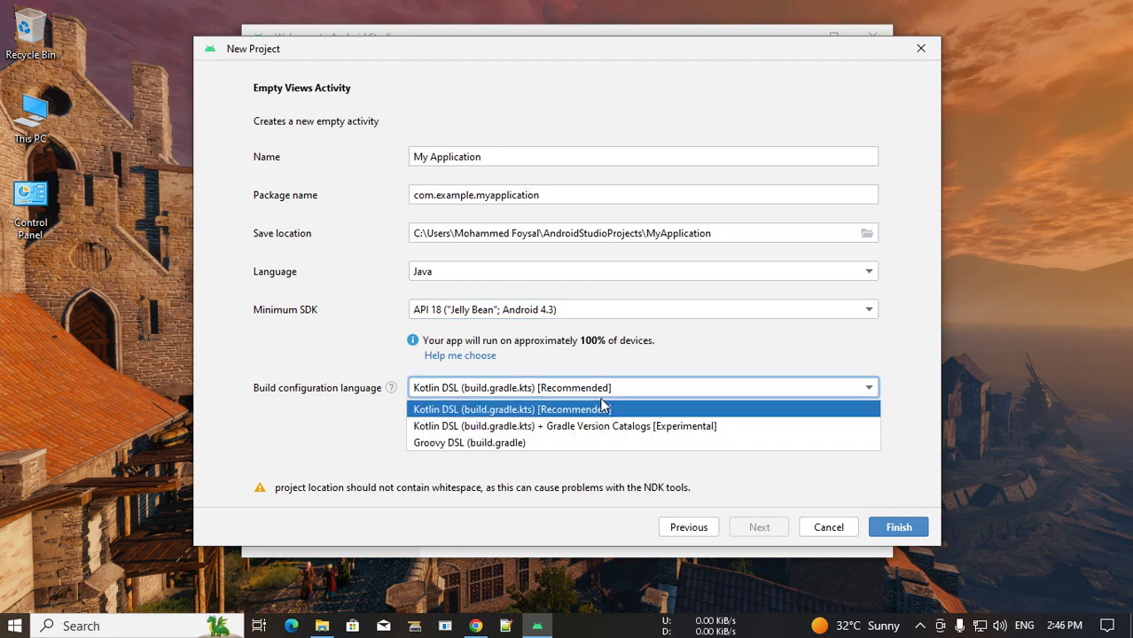
pyautogui.click(602, 406)
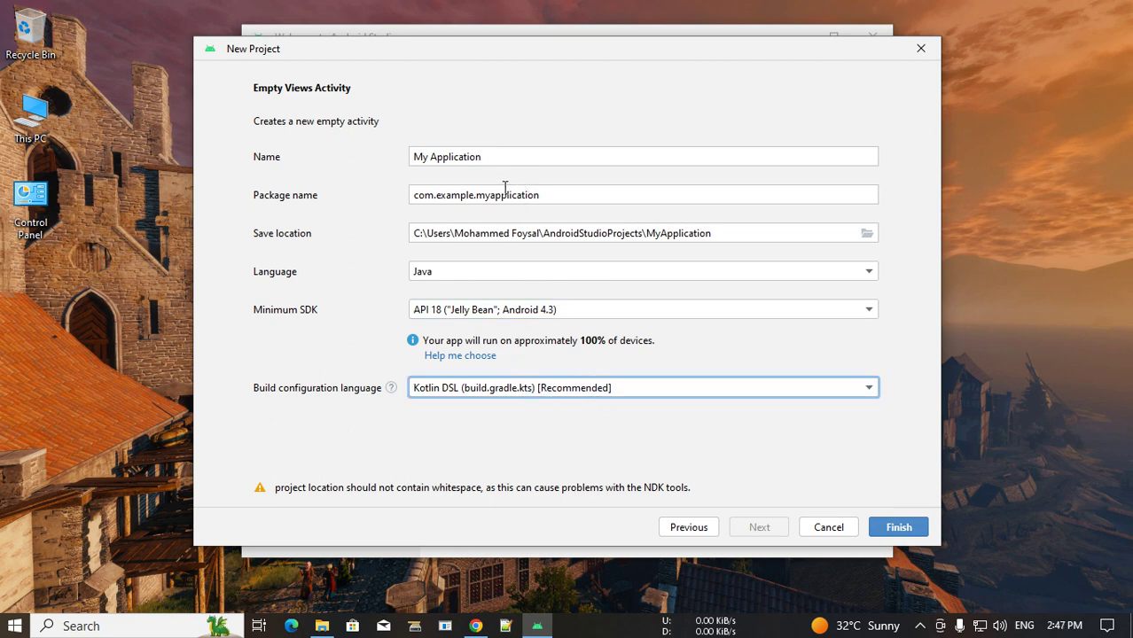
# Step: Replace the new project's package name with com.newdev.foysaltech
pyautogui.click(457, 196)
pyautogui.hotkey('ctrl', 'a')
pyautogui.click(458, 196)
pyautogui.moveTo(437, 196); pyautogui.dragTo(575, 197)
pyautogui.click(484, 194)
pyautogui.click(596, 196)
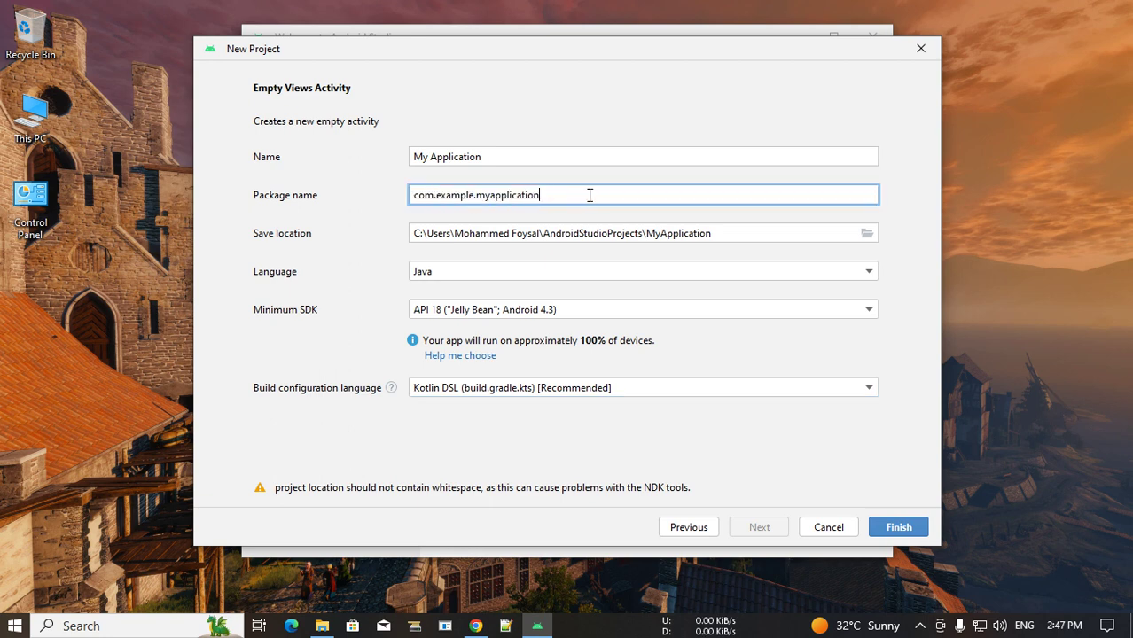
pyautogui.moveTo(476, 195); pyautogui.dragTo(434, 195)
pyautogui.press('BackSpace')
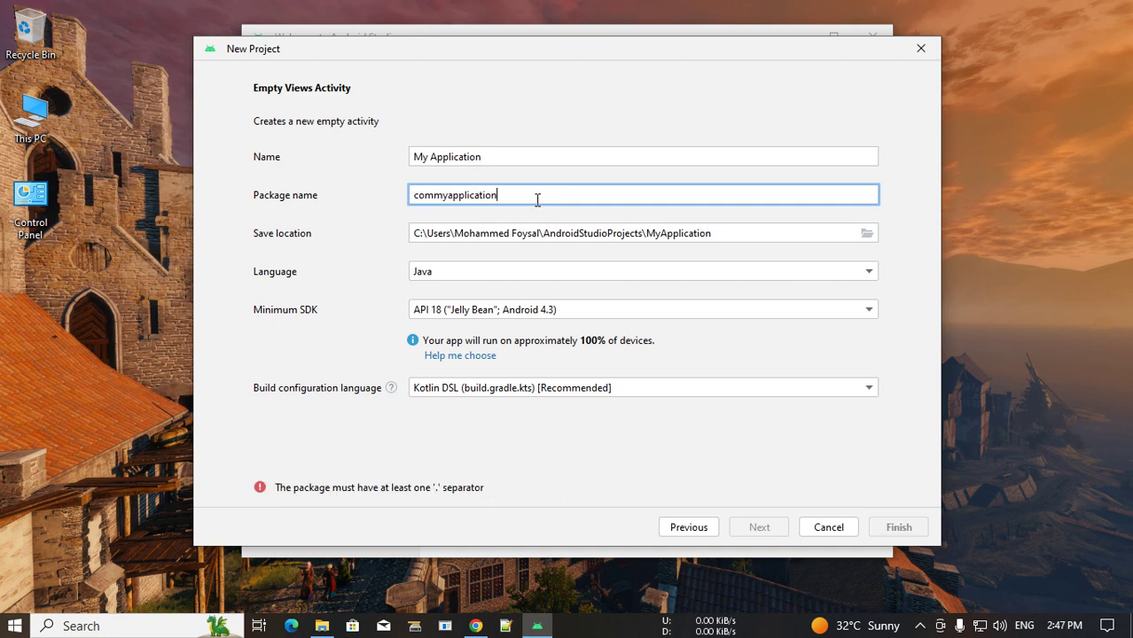
pyautogui.moveTo(519, 195); pyautogui.dragTo(434, 196)
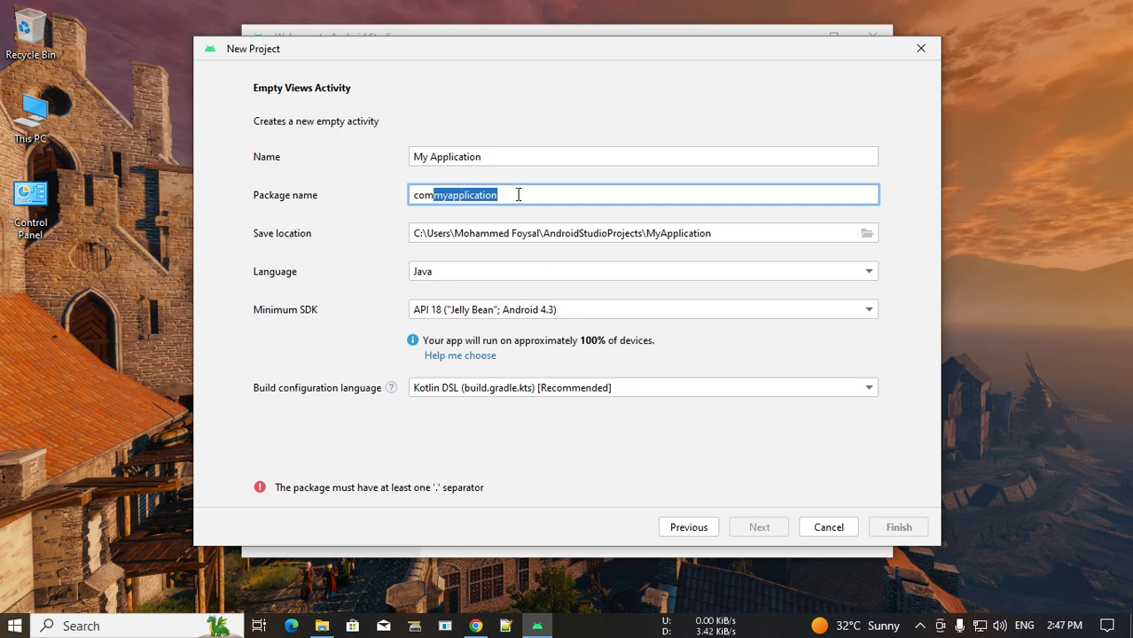
pyautogui.press('BackSpace')
pyautogui.write('.')
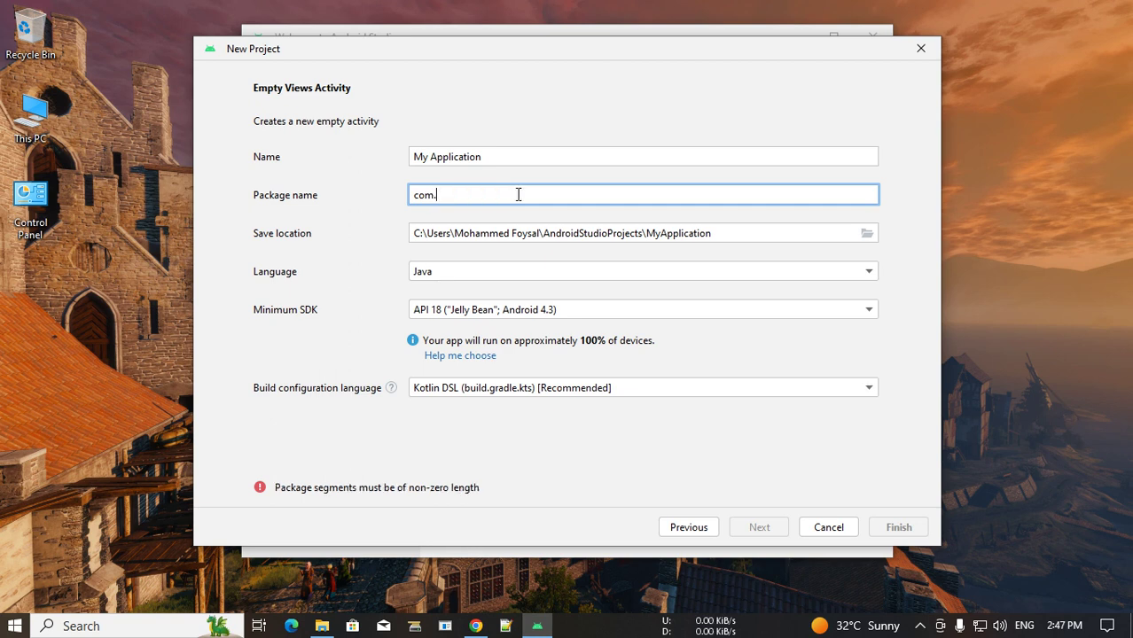
pyautogui.write('new')
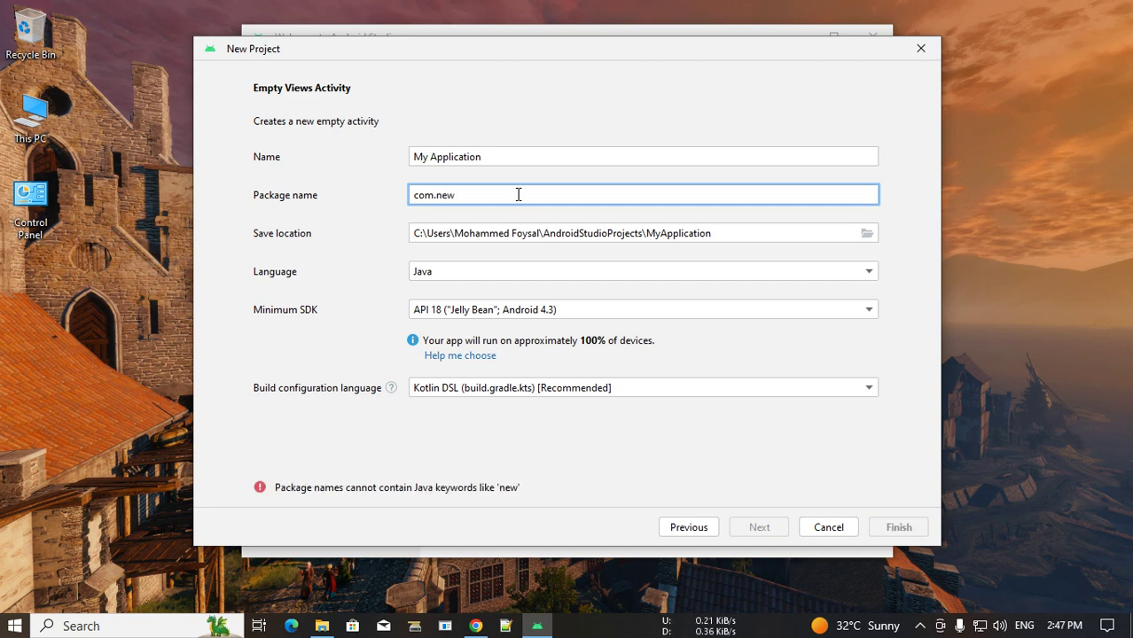
pyautogui.write('dev.foysaltech')
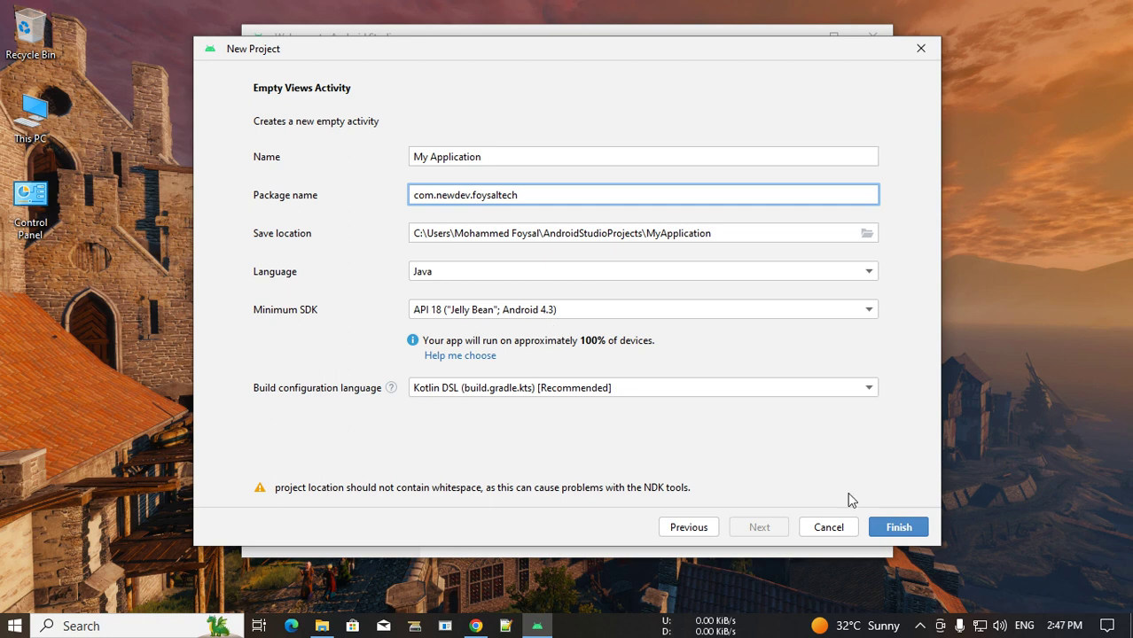
# Step: Create the project with Android SDK Platform 33 installed, and allow adb.exe through the Windows firewall on private networks
pyautogui.click(898, 530)
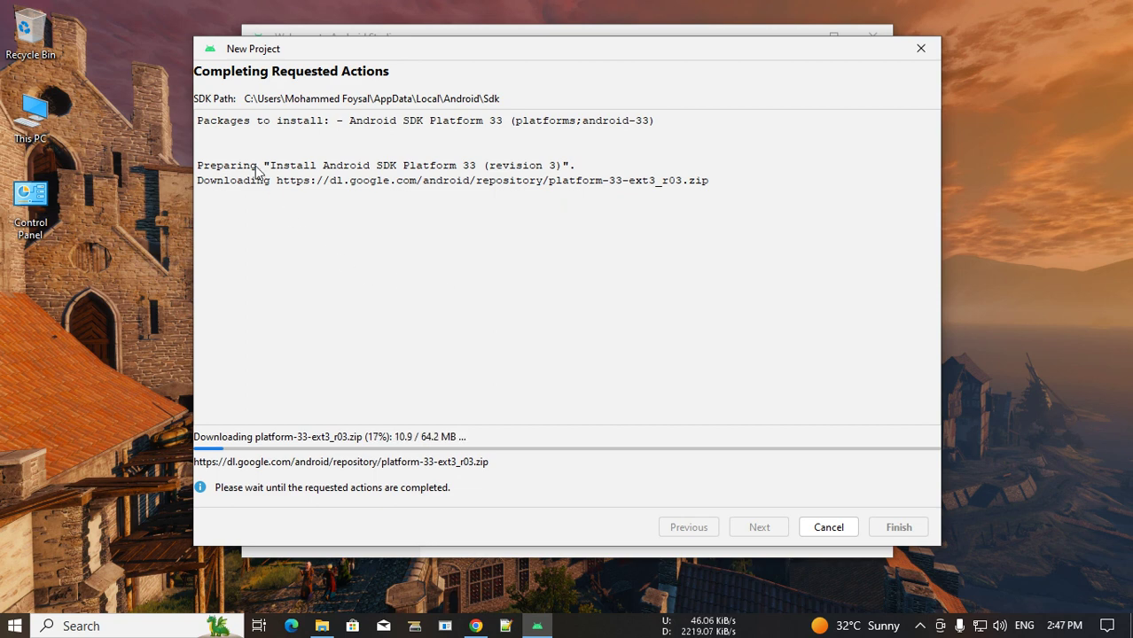
pyautogui.moveTo(193, 37); pyautogui.dragTo(195, 78)
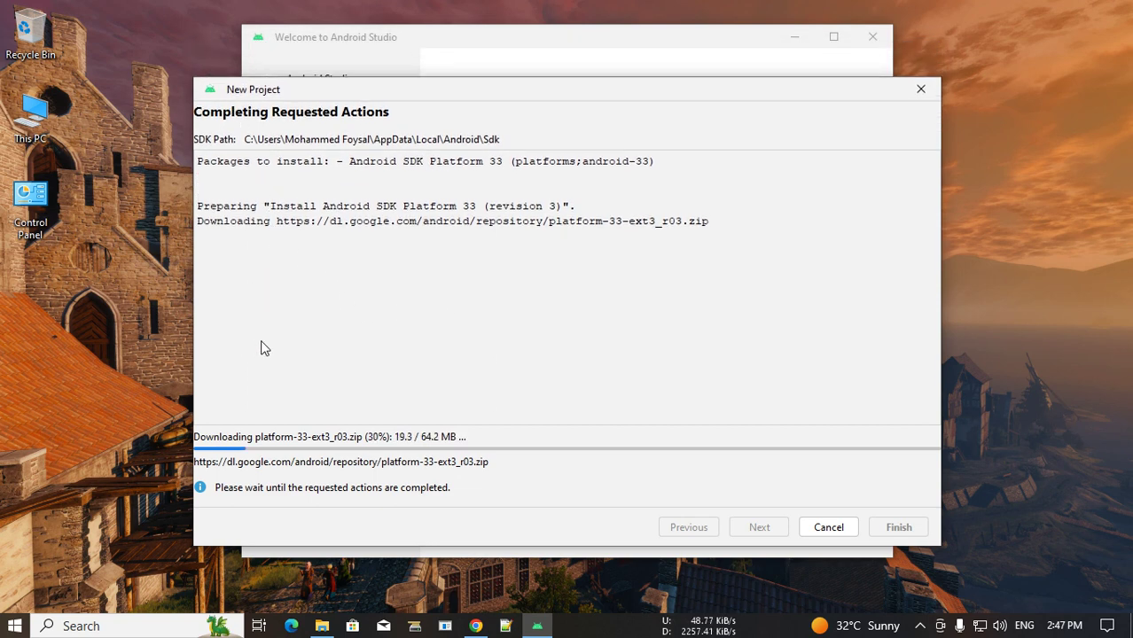
pyautogui.moveTo(193, 336); pyautogui.dragTo(369, 350)
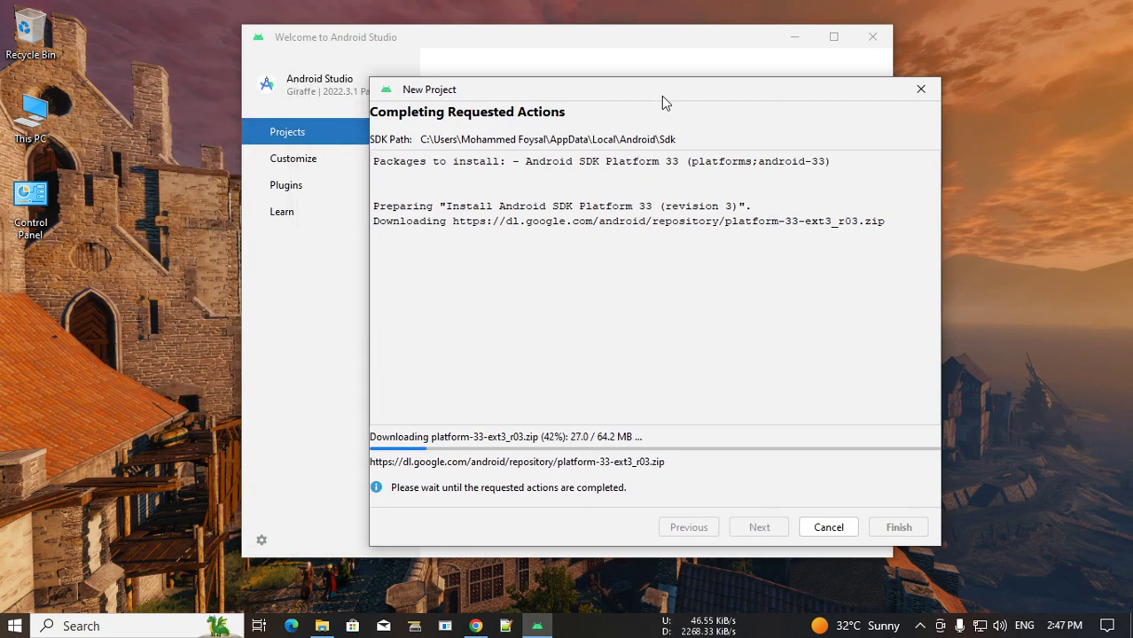
pyautogui.moveTo(661, 94); pyautogui.dragTo(583, 78)
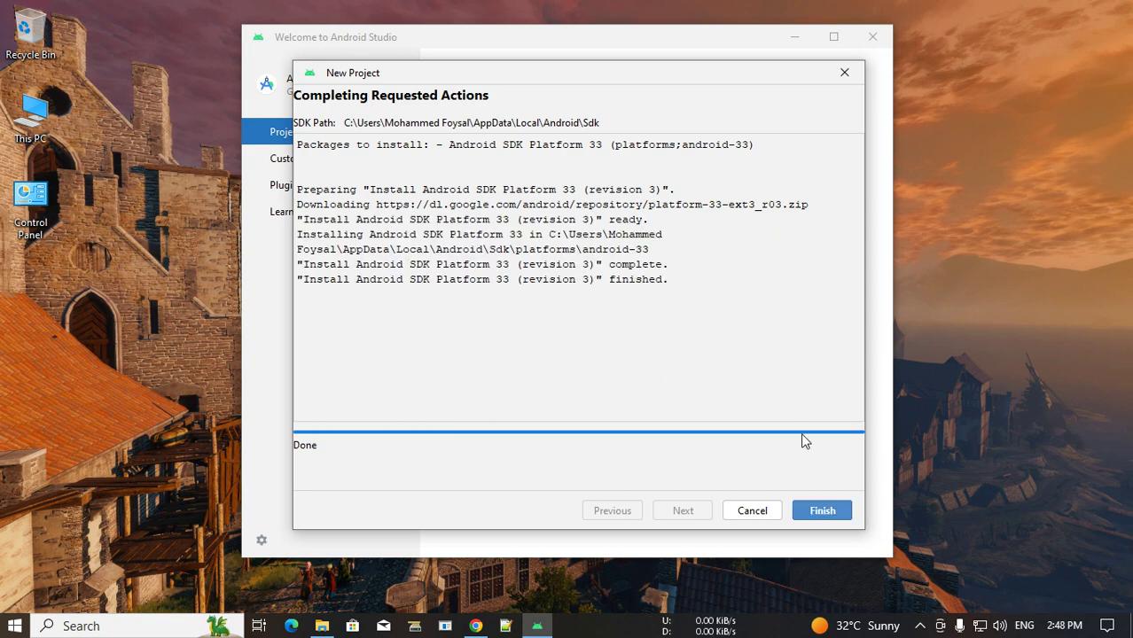
pyautogui.click(833, 516)
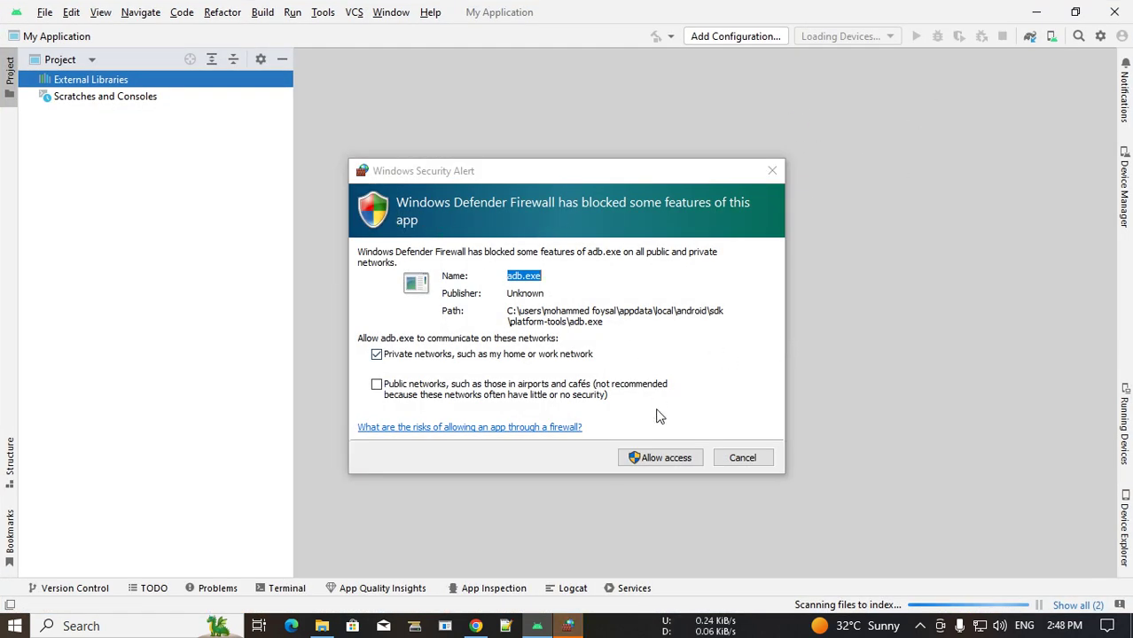
pyautogui.click(660, 459)
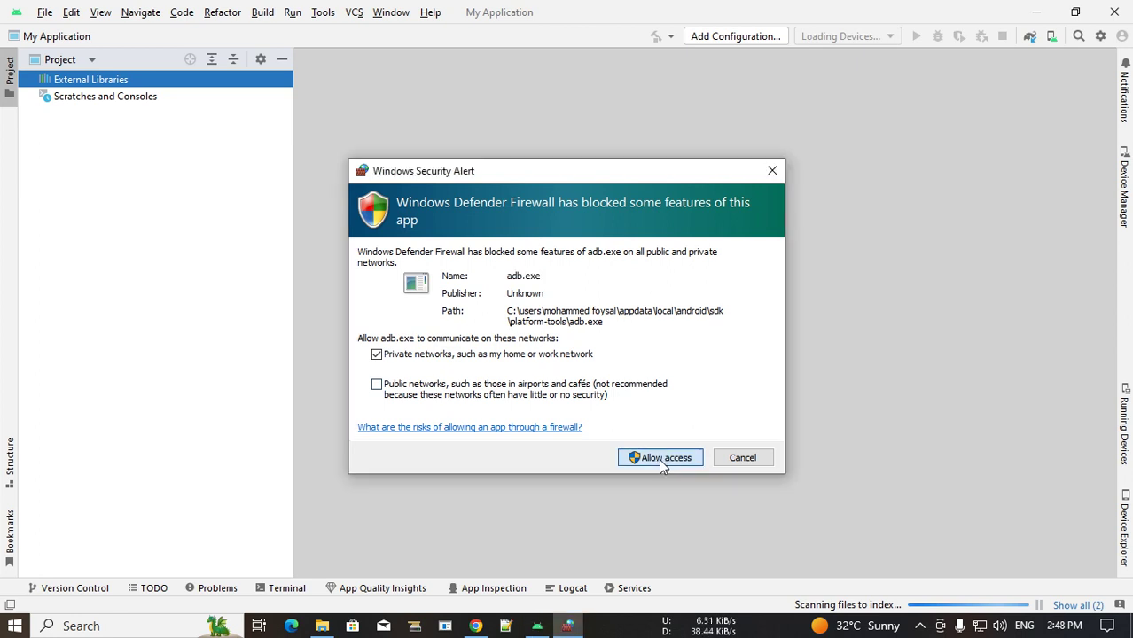
pyautogui.click(663, 459)
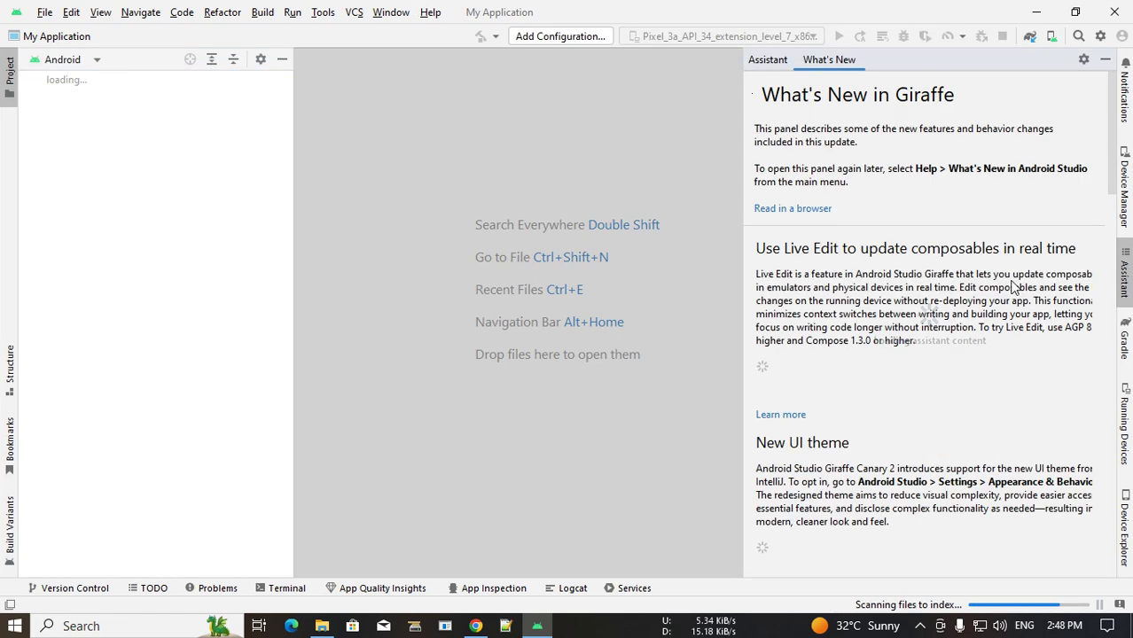
# Step: Hide the What's New assistant and check the background Gradle import task for MyApplication
pyautogui.click(1120, 283)
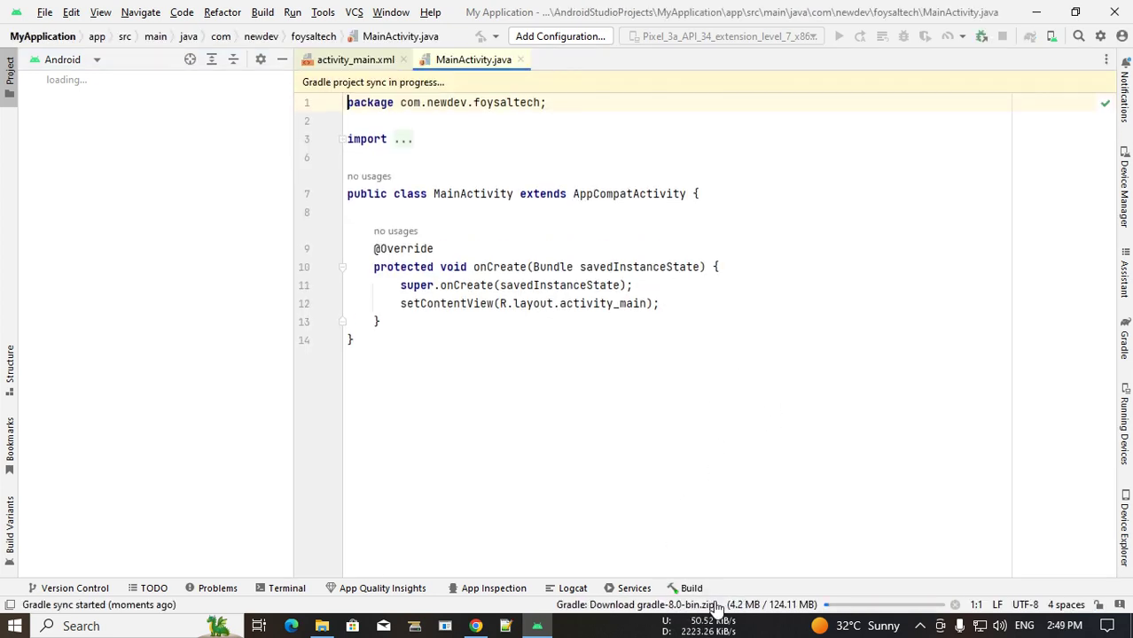
pyautogui.click(773, 610)
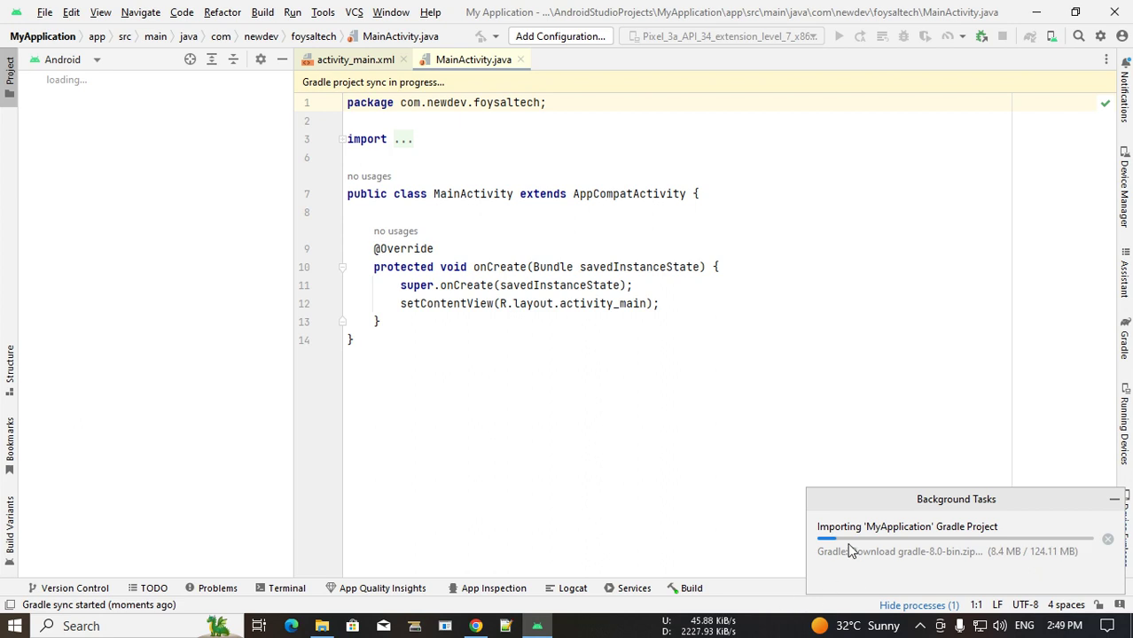
pyautogui.click(1113, 500)
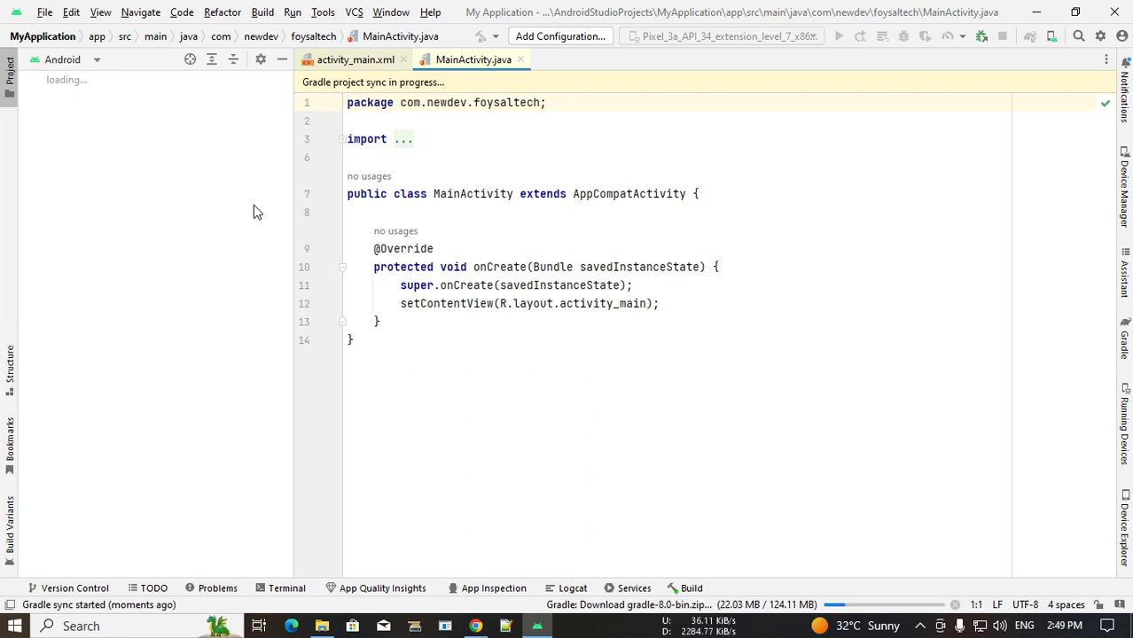
# Step: In the general editor settings, enable changing the font size with Ctrl+Mouse Wheel in the active editor
pyautogui.click(40, 18)
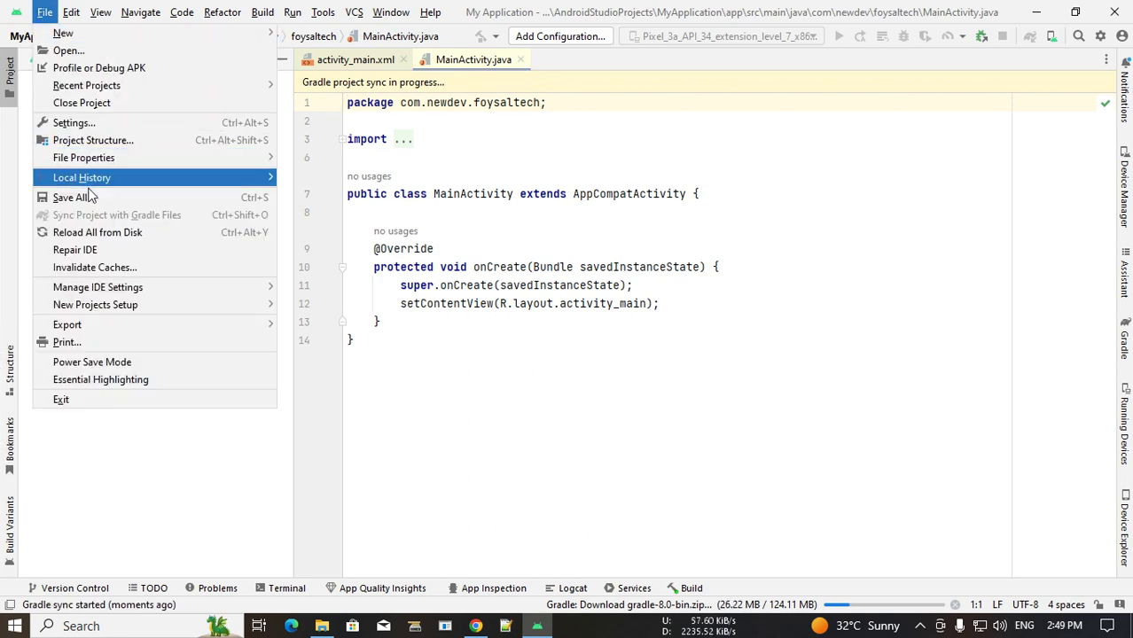
pyautogui.click(82, 126)
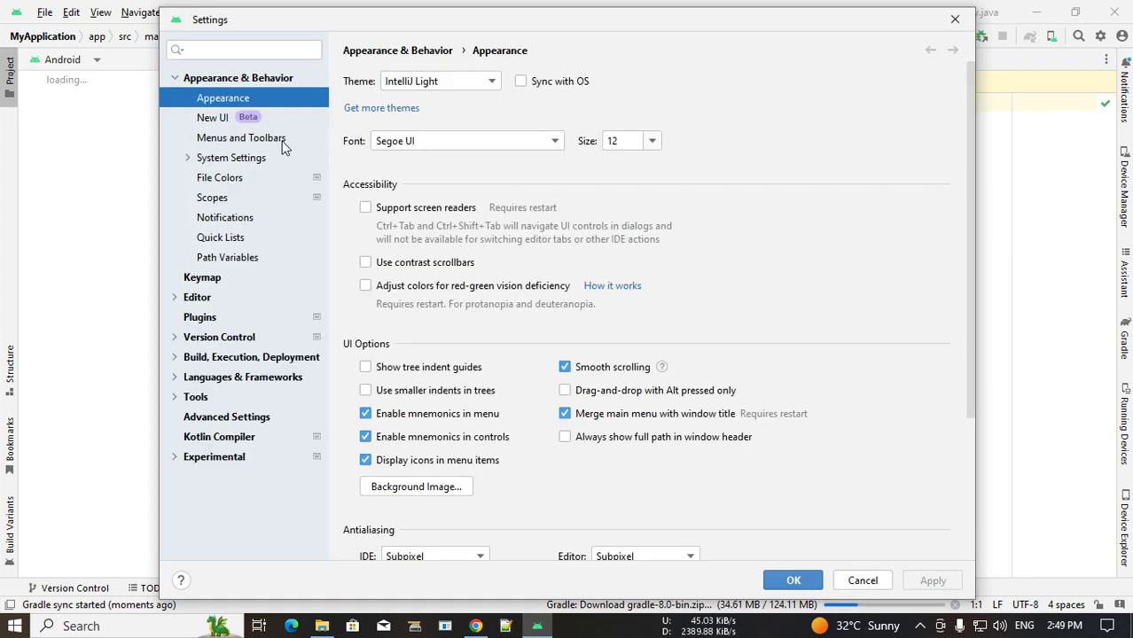
pyautogui.click(177, 297)
pyautogui.click(220, 156)
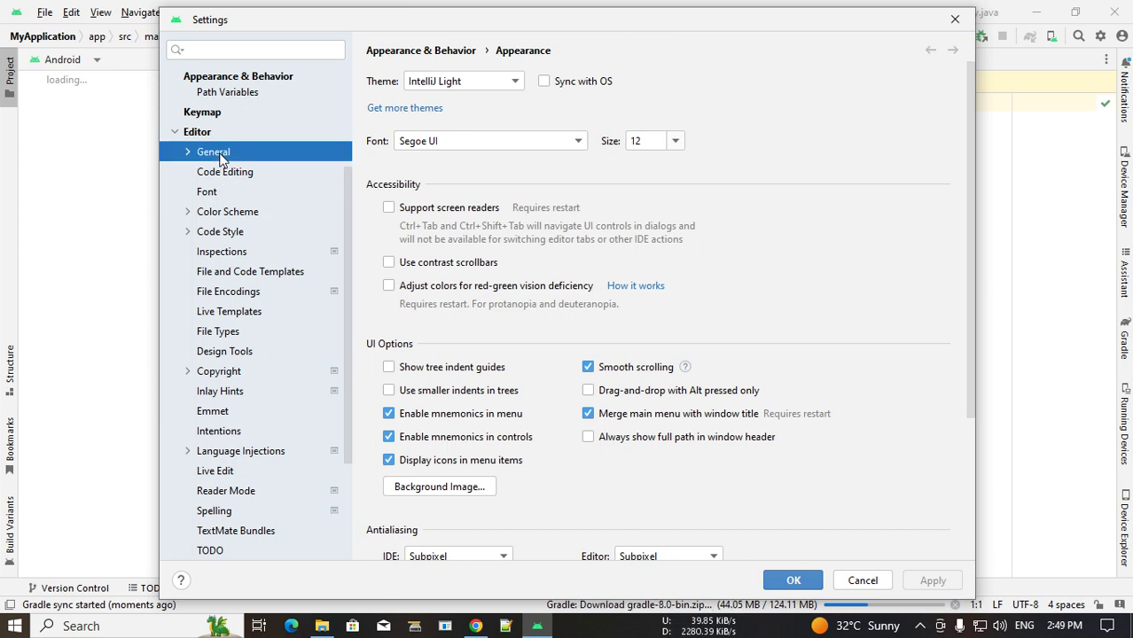
pyautogui.click(389, 102)
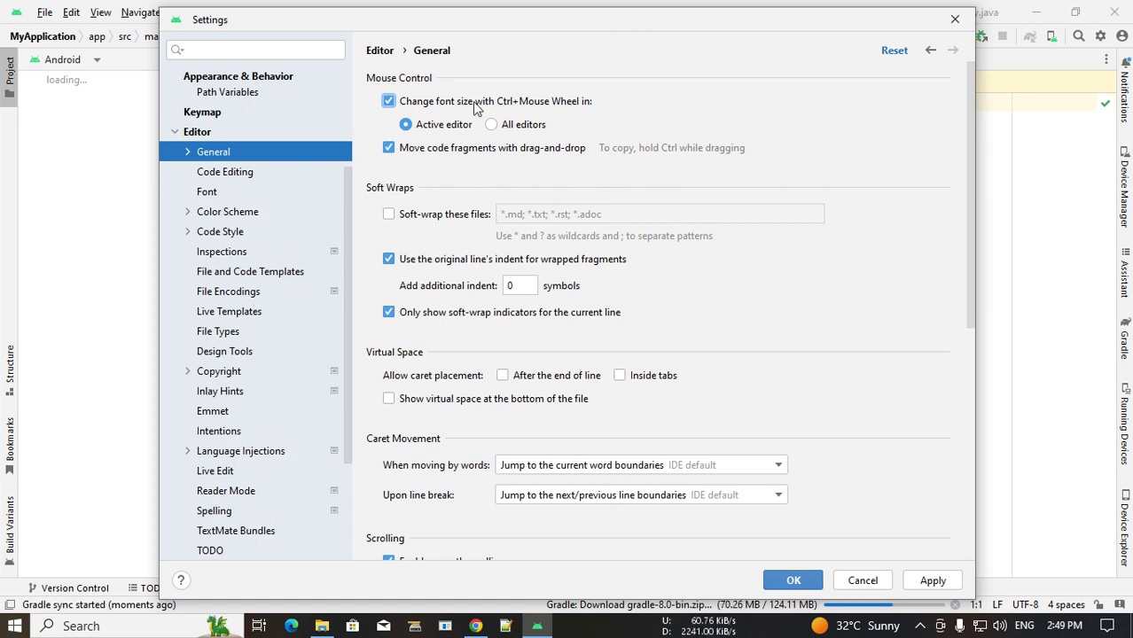
# Step: Set the code editor's font size to 16 in the editor font settings
pyautogui.click(263, 176)
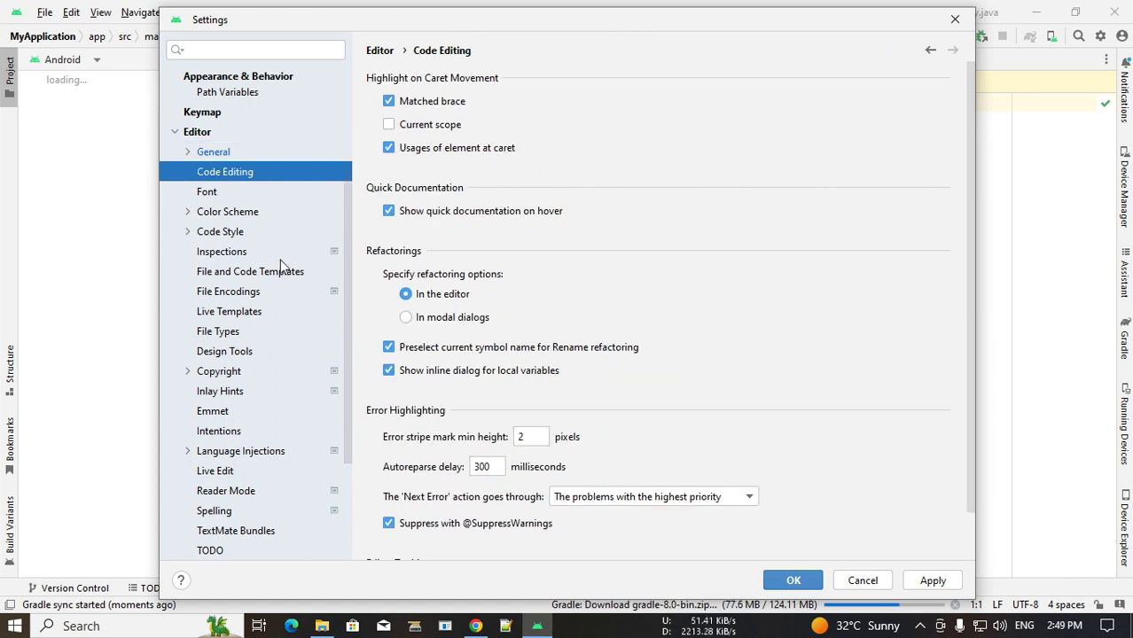
pyautogui.click(234, 194)
pyautogui.click(401, 111)
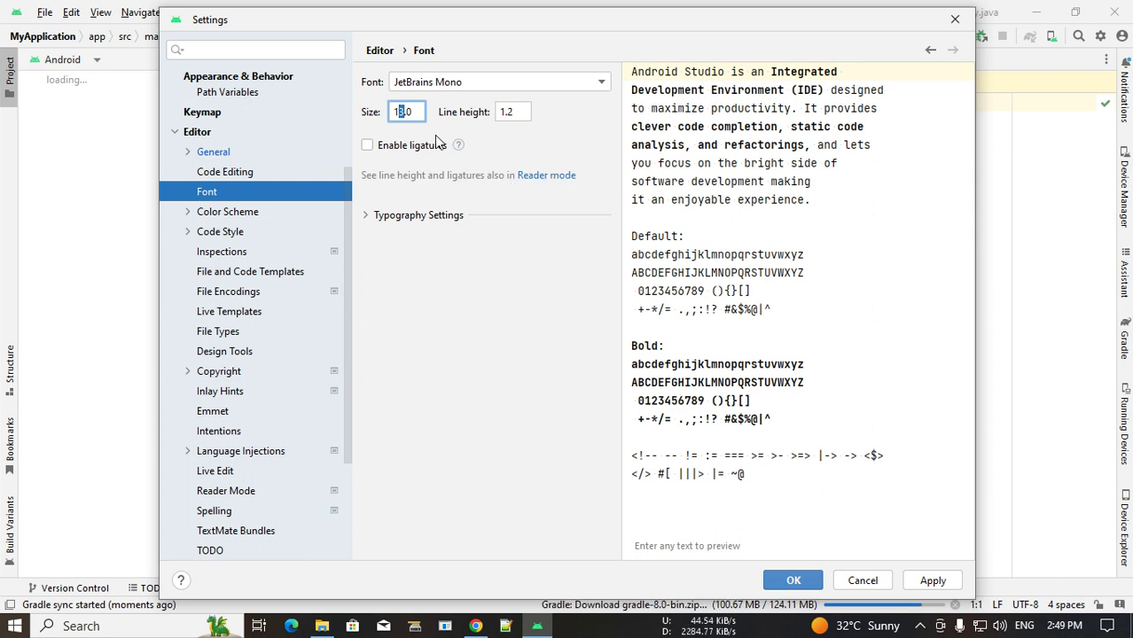
pyautogui.write('6')
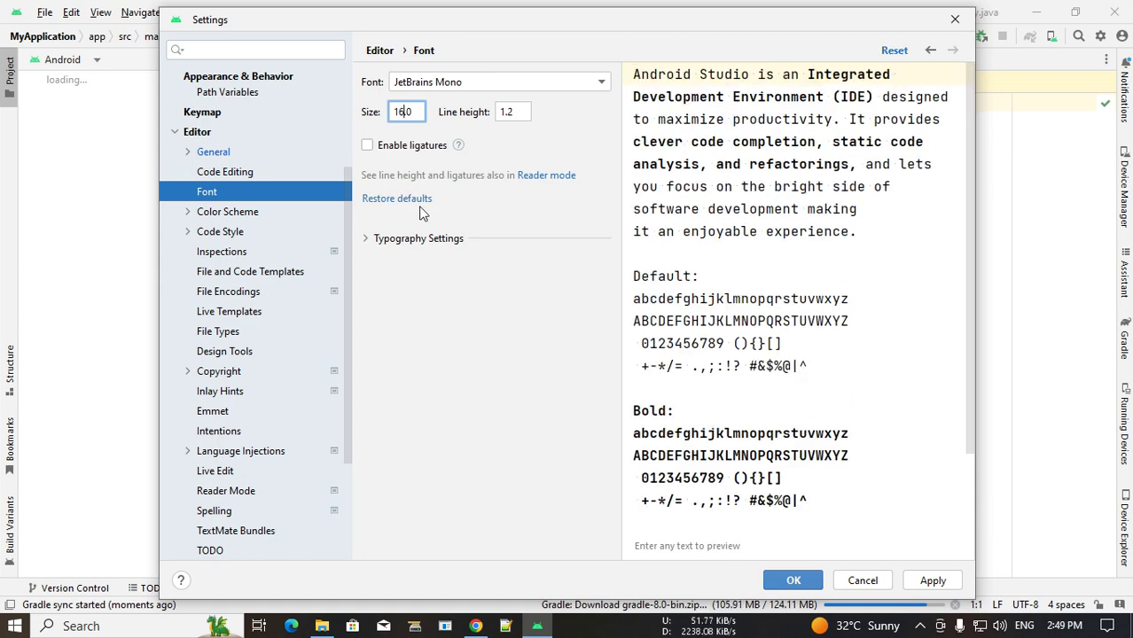
# Step: Examine the editor's Code Editing options and the font preview, and look through the available settings categories
pyautogui.click(252, 171)
pyautogui.click(235, 191)
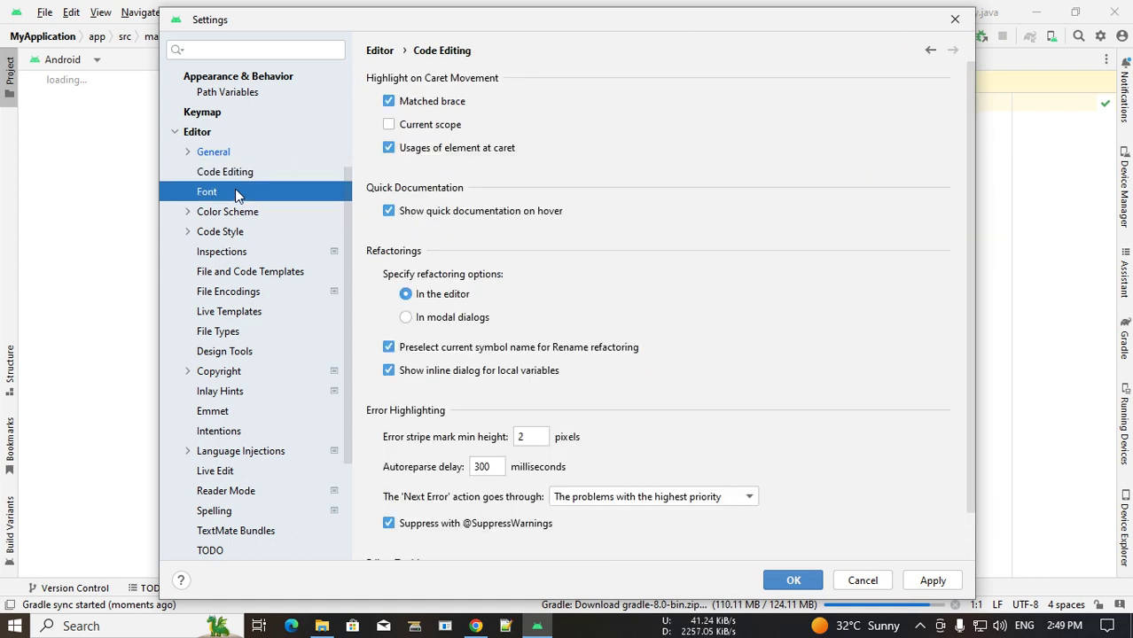
pyautogui.scroll(-3, 732, 118)
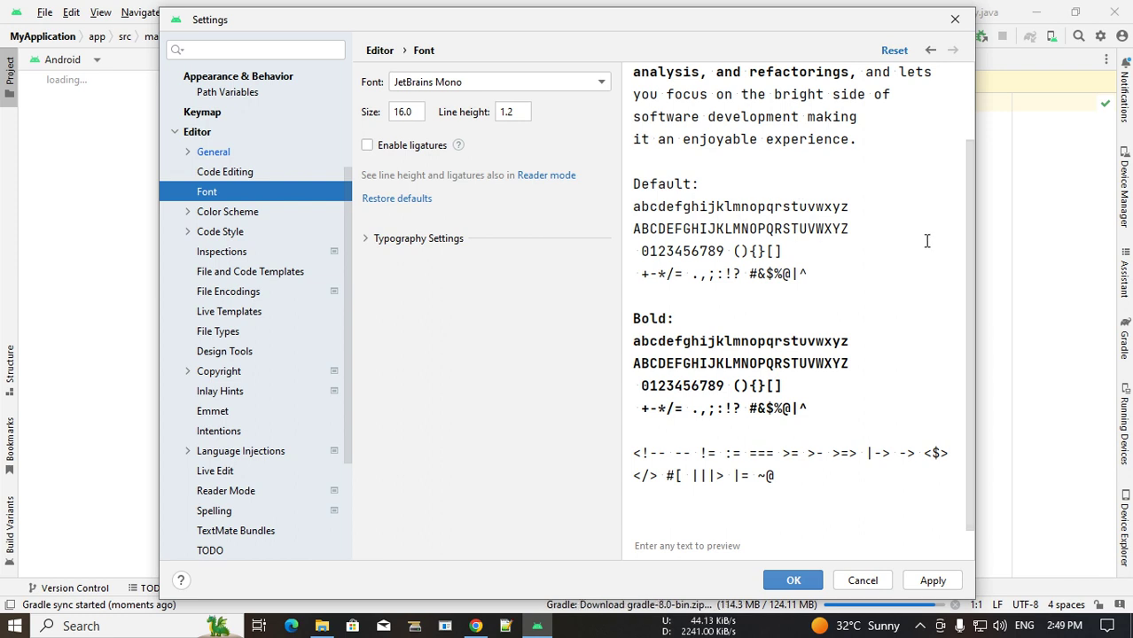
pyautogui.moveTo(978, 219); pyautogui.dragTo(1005, 219)
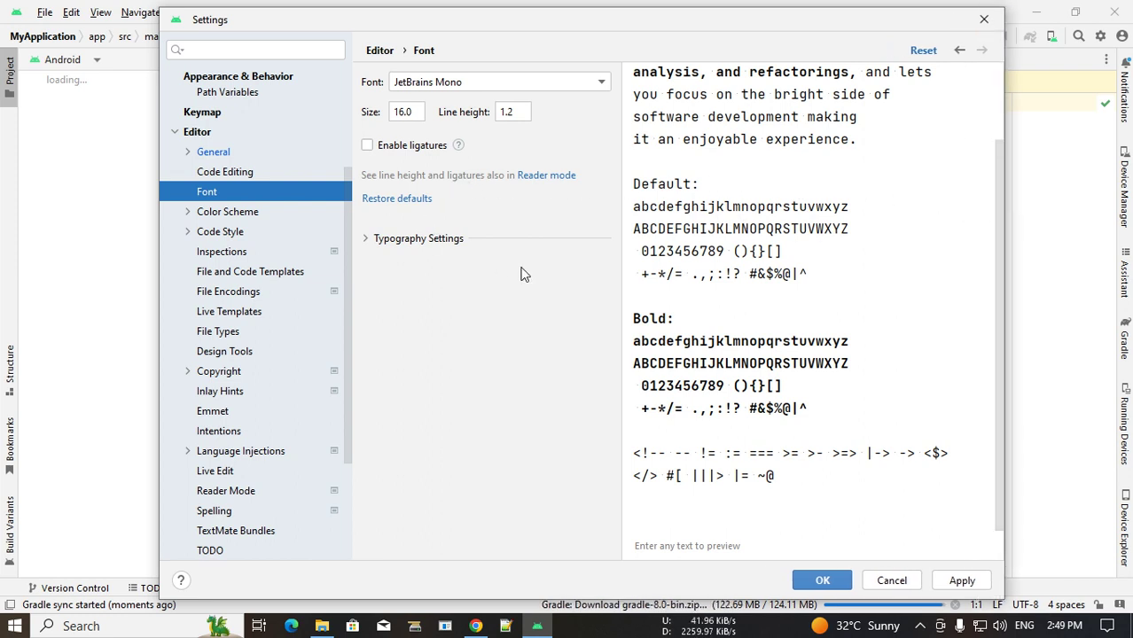
pyautogui.scroll(1, 302, 160)
pyautogui.scroll(3, 301, 160)
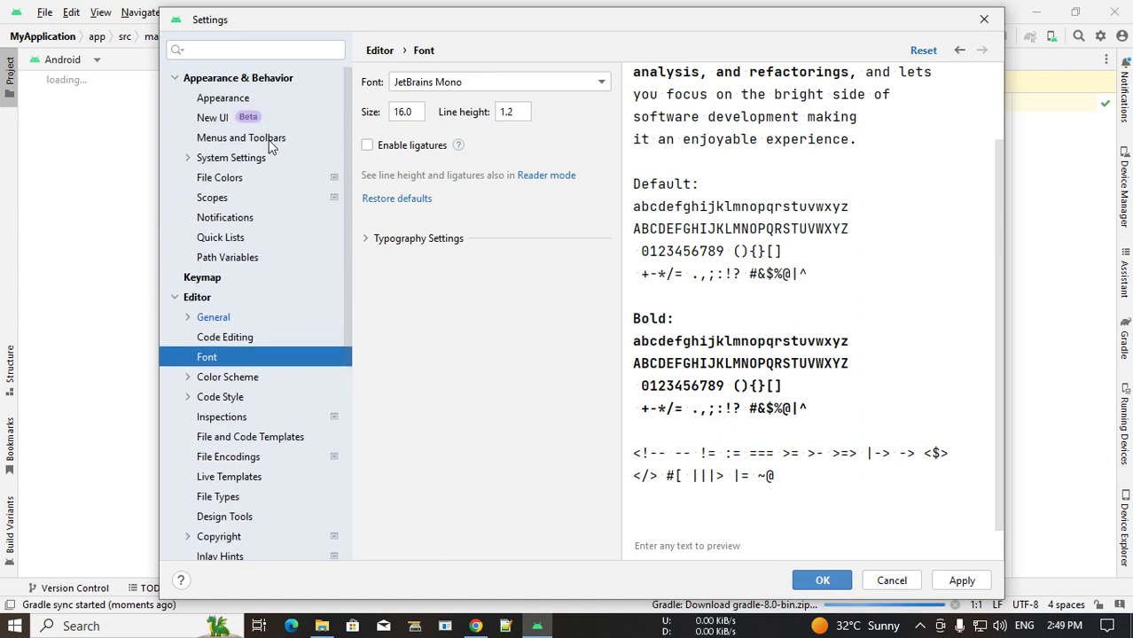
pyautogui.scroll(-4, 215, 307)
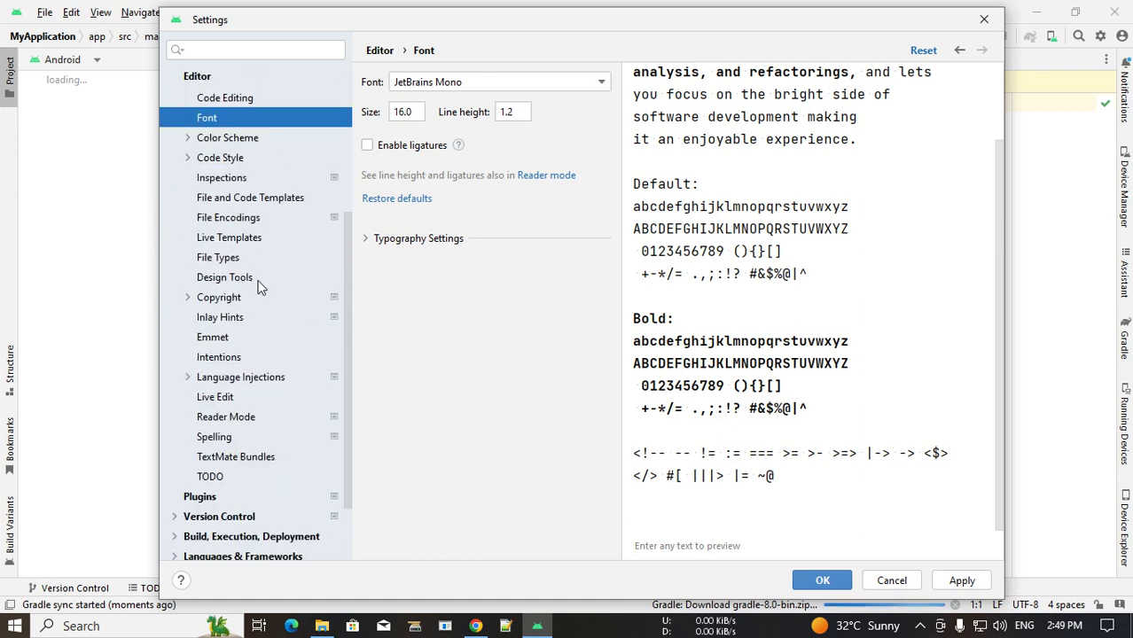
pyautogui.click(230, 102)
pyautogui.scroll(4, 250, 166)
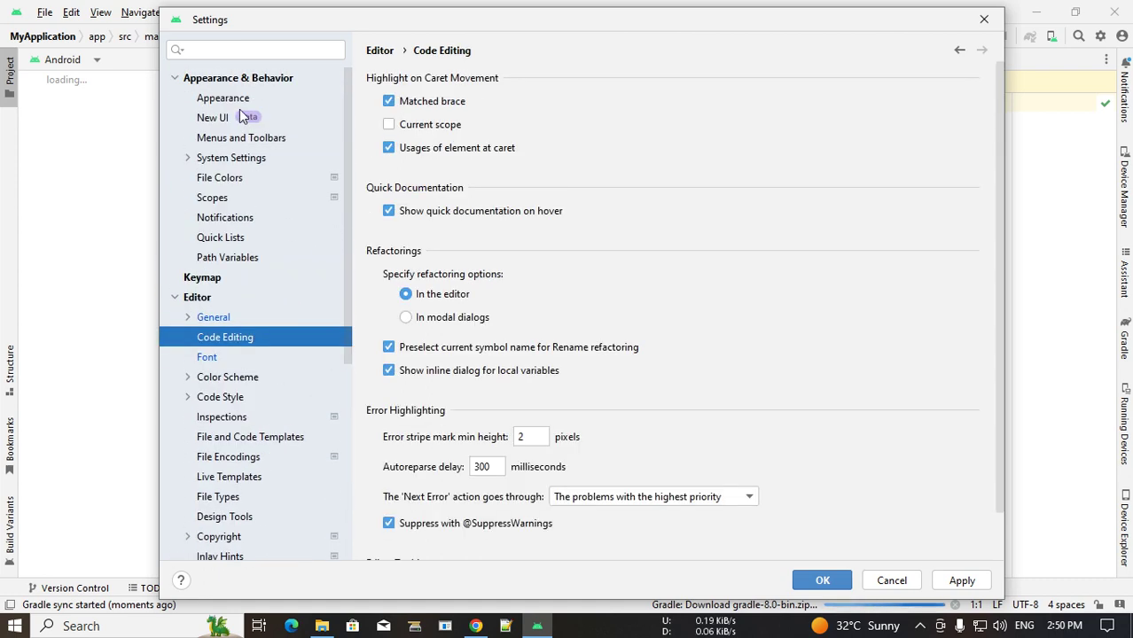
# Step: Set the interface font size to 13 in the appearance settings and save all settings changes
pyautogui.click(239, 99)
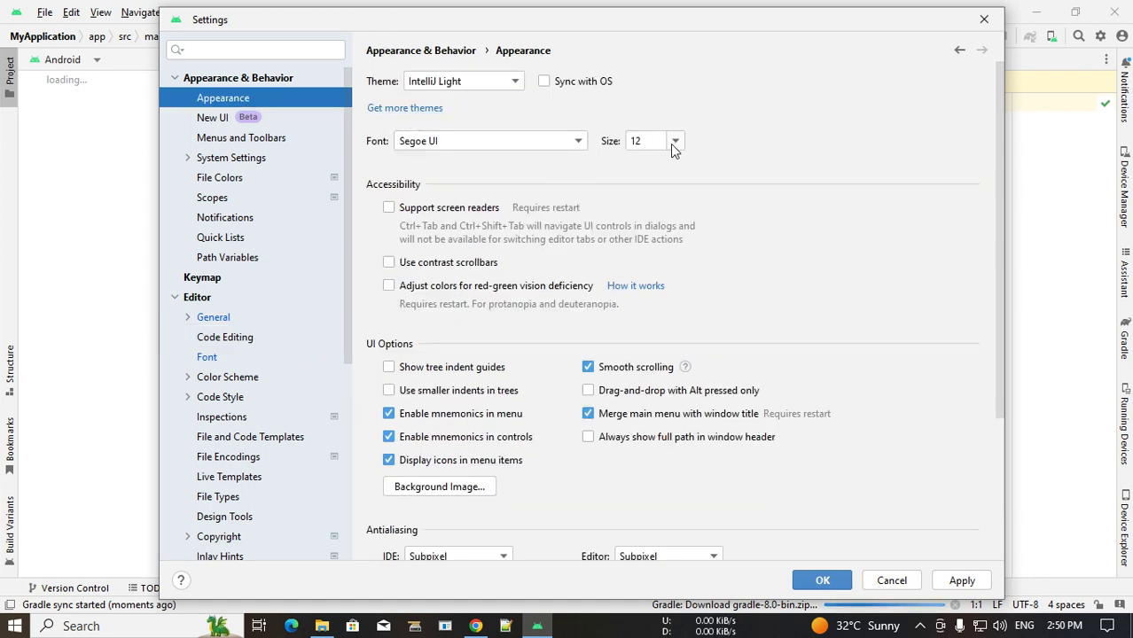
pyautogui.doubleClick(635, 141)
pyautogui.write('3')
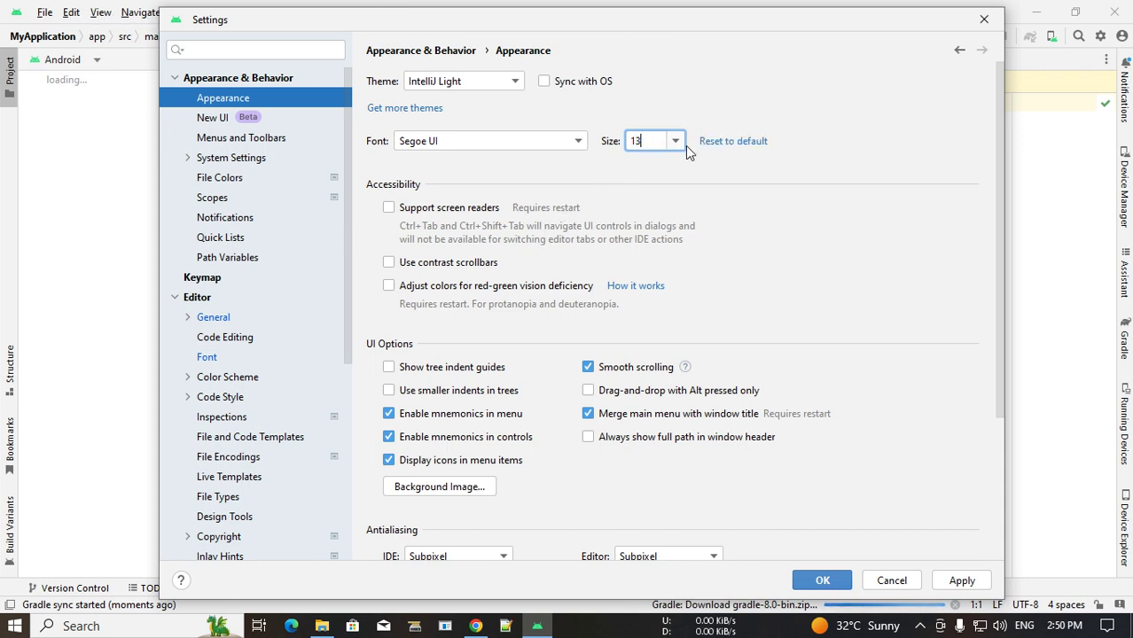
pyautogui.click(828, 580)
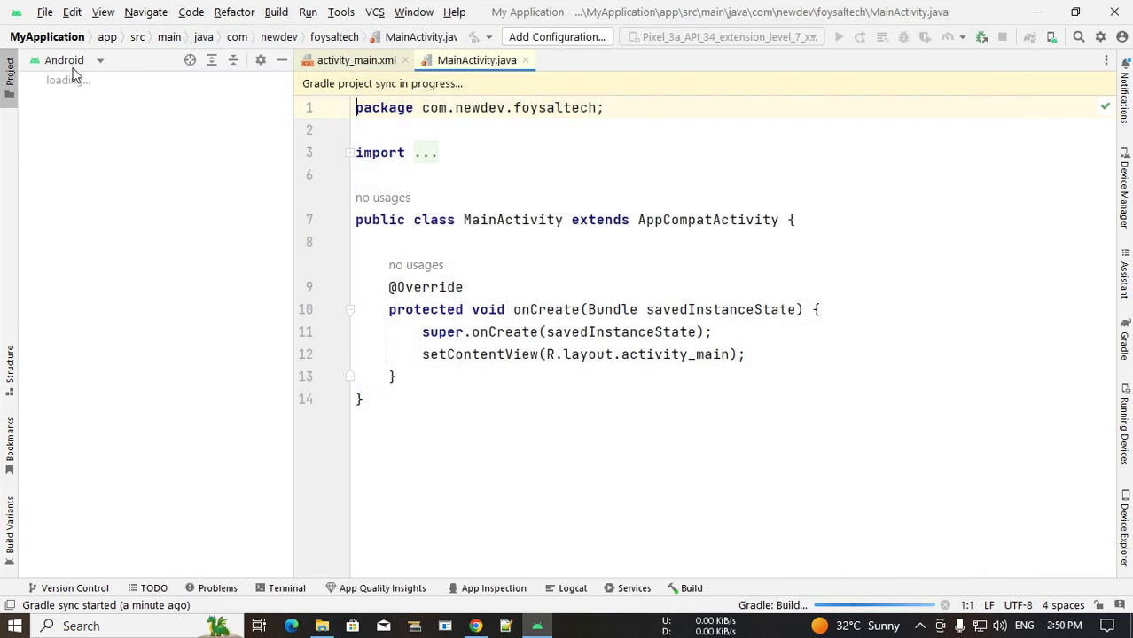
pyautogui.click(45, 12)
pyautogui.click(45, 12)
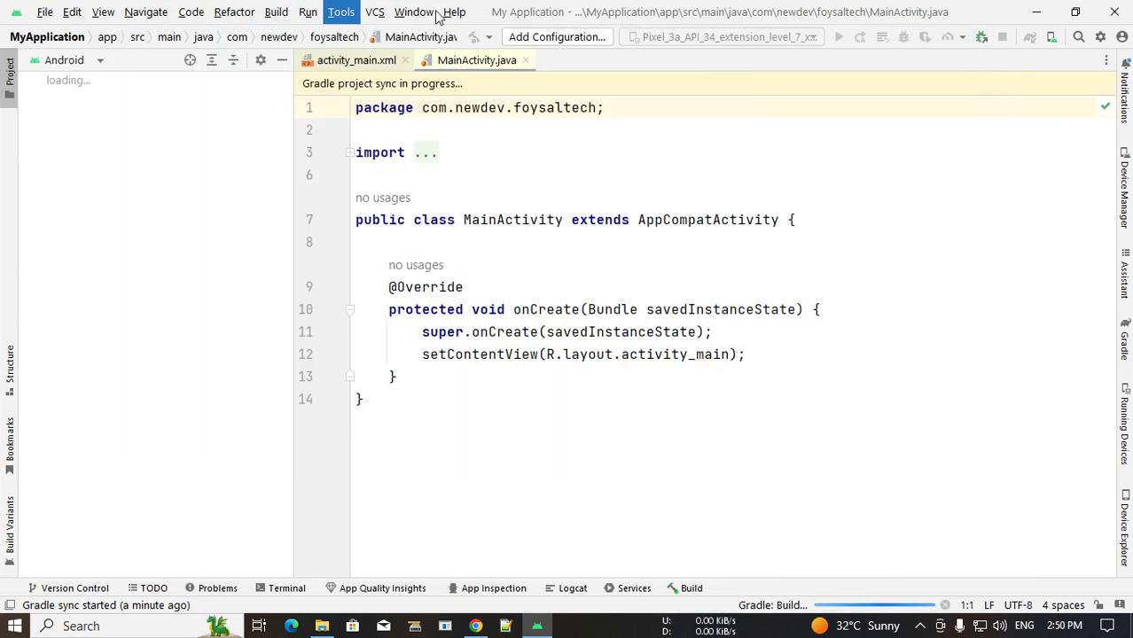
pyautogui.click(413, 11)
pyautogui.click(788, 360)
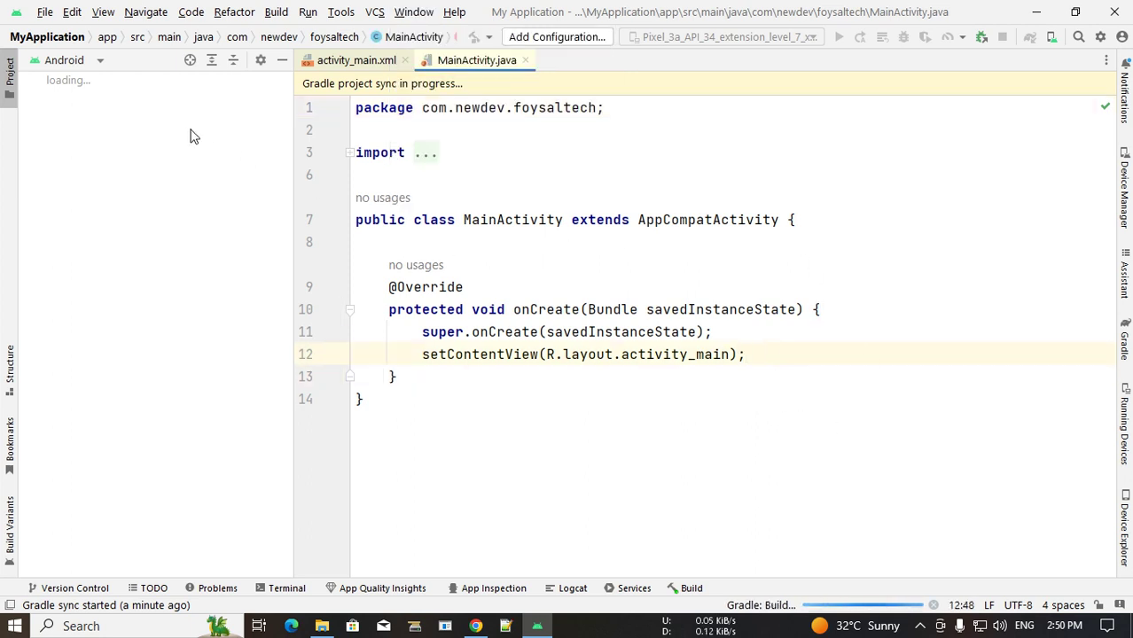
pyautogui.click(44, 12)
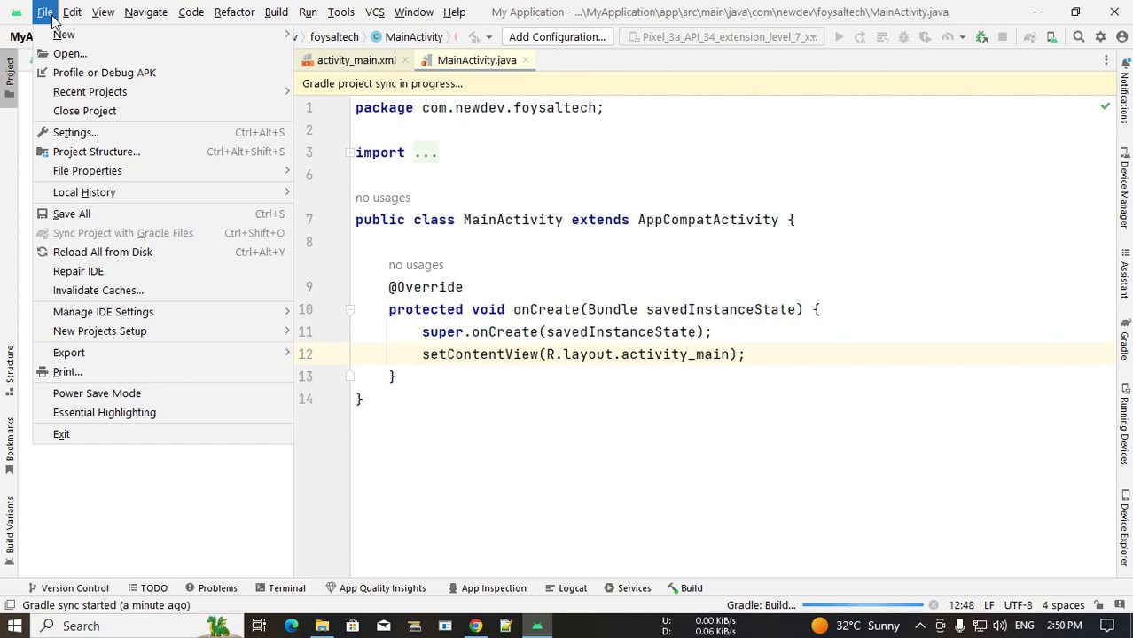
# Step: Test mouse-wheel zooming of the code in MainActivity.java, leaving the text slightly smaller than 16 pt
pyautogui.moveTo(72, 11)
pyautogui.moveTo(89, 173)
pyautogui.click(757, 329)
pyautogui.click(772, 329)
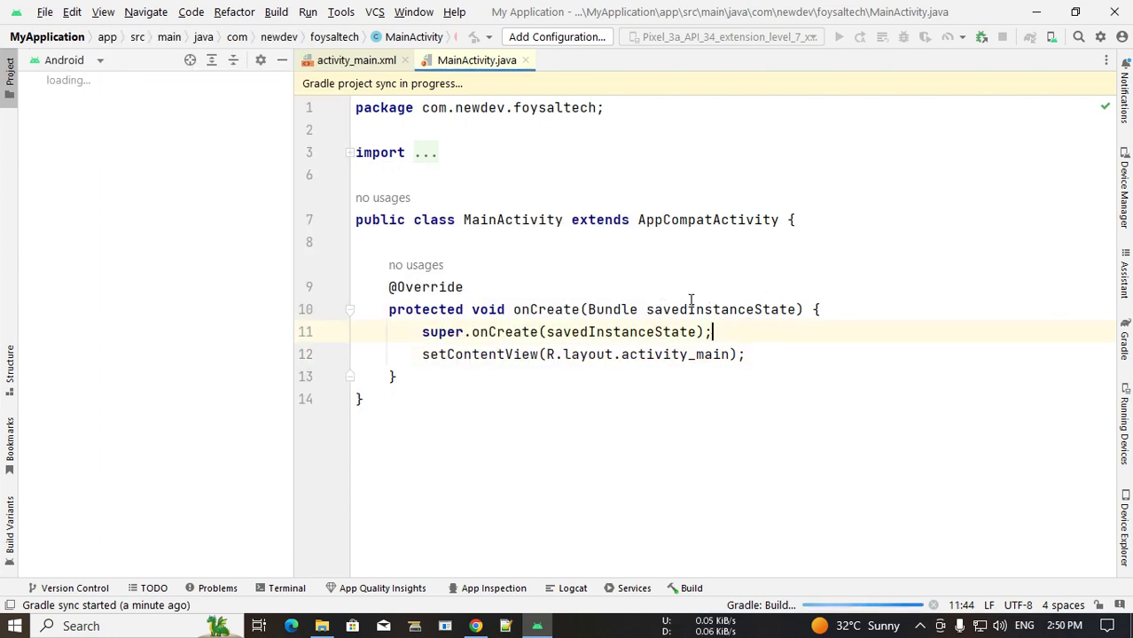
pyautogui.keyDown('ctrl'); pyautogui.scroll(-4, 691, 302); pyautogui.keyUp('ctrl')
pyautogui.scroll(-2, 689, 301)
pyautogui.scroll(-2, 625, 303)
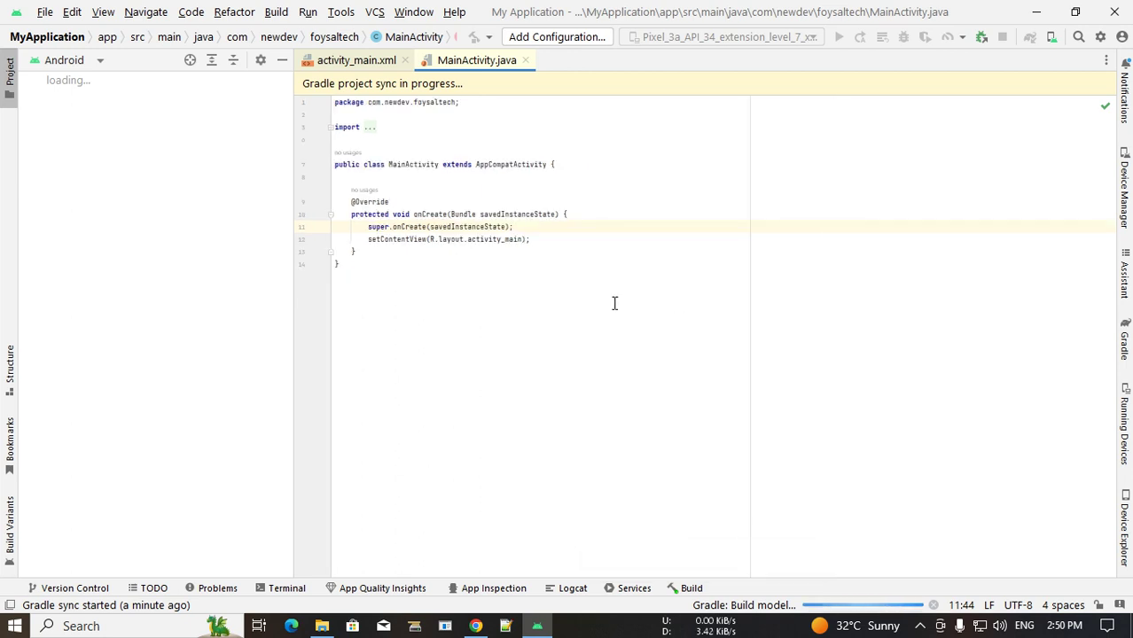
pyautogui.scroll(18, 614, 303)
pyautogui.scroll(3, 701, 325)
pyautogui.scroll(-13, 733, 333)
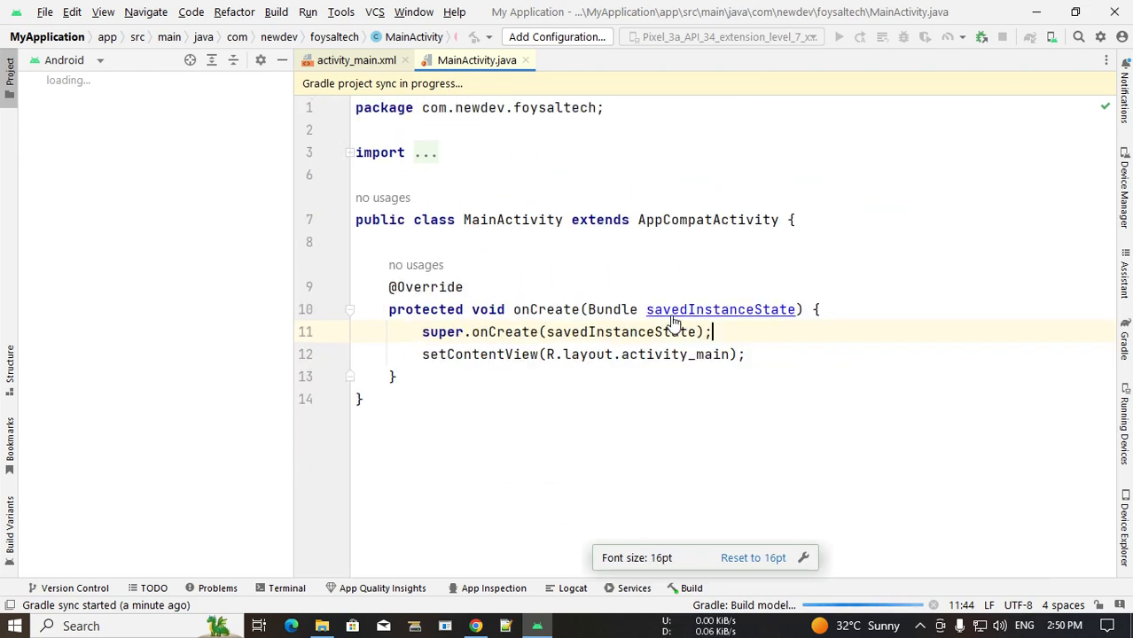
pyautogui.scroll(-1, 674, 325)
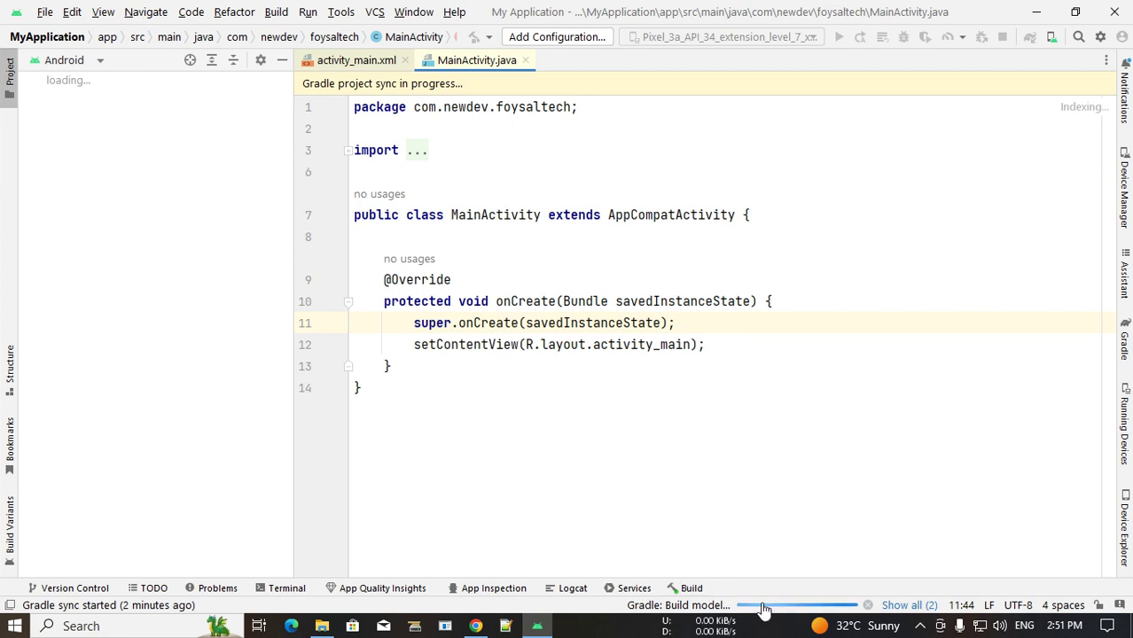
# Step: Rename the existing Pixel 3a API 34 virtual device as Foysal Tech in its device configuration
pyautogui.click(1051, 36)
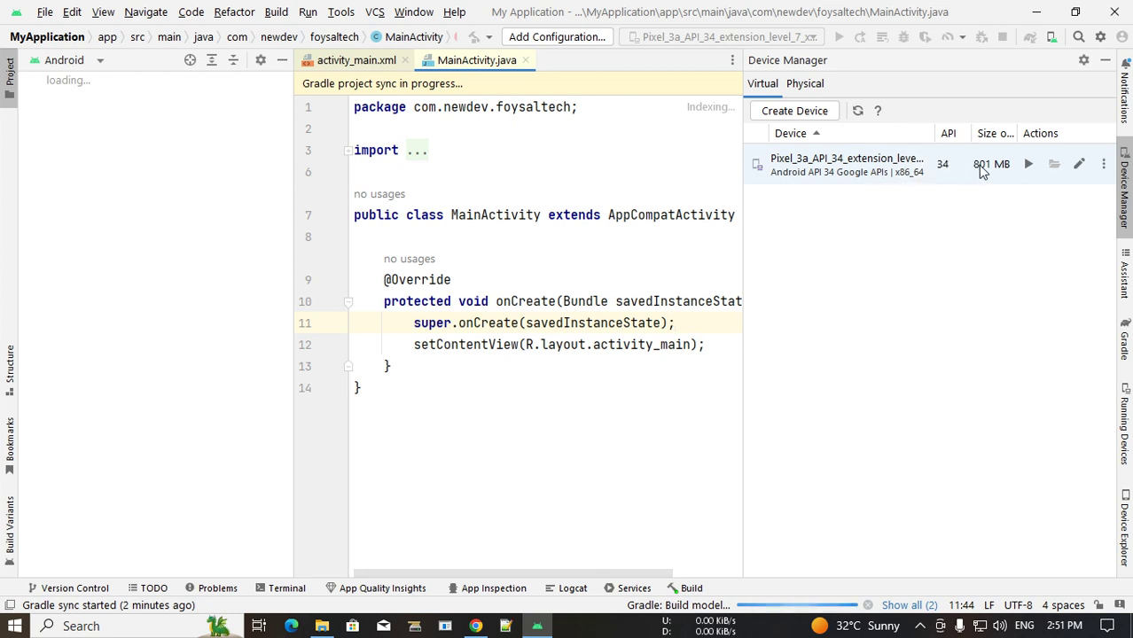
pyautogui.click(882, 173)
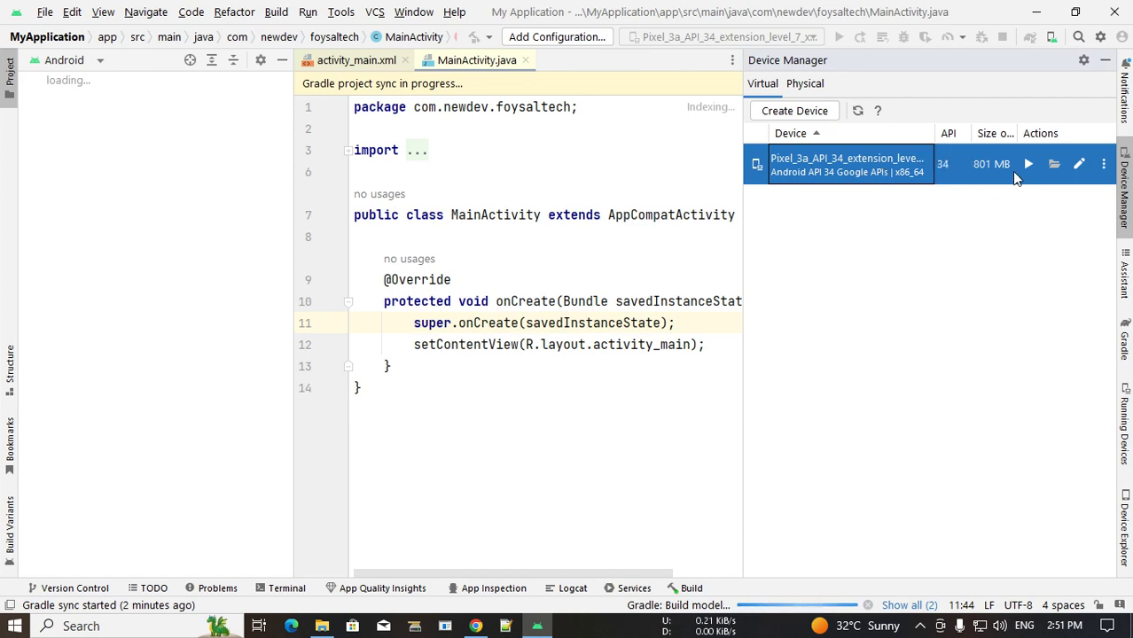
pyautogui.click(1073, 167)
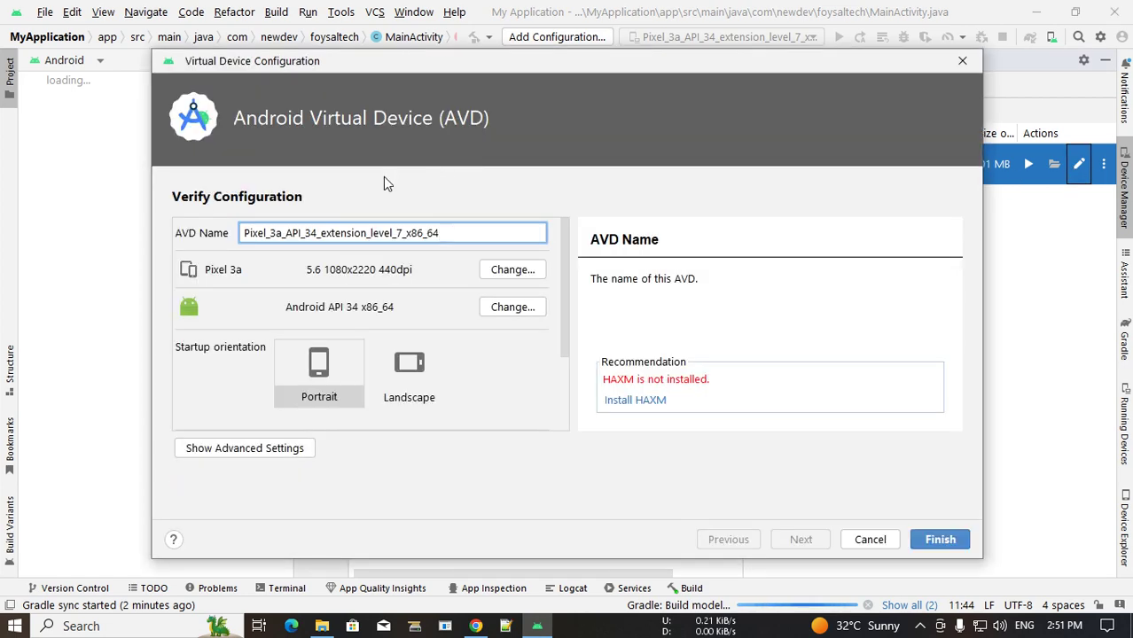
pyautogui.moveTo(466, 232); pyautogui.dragTo(167, 230)
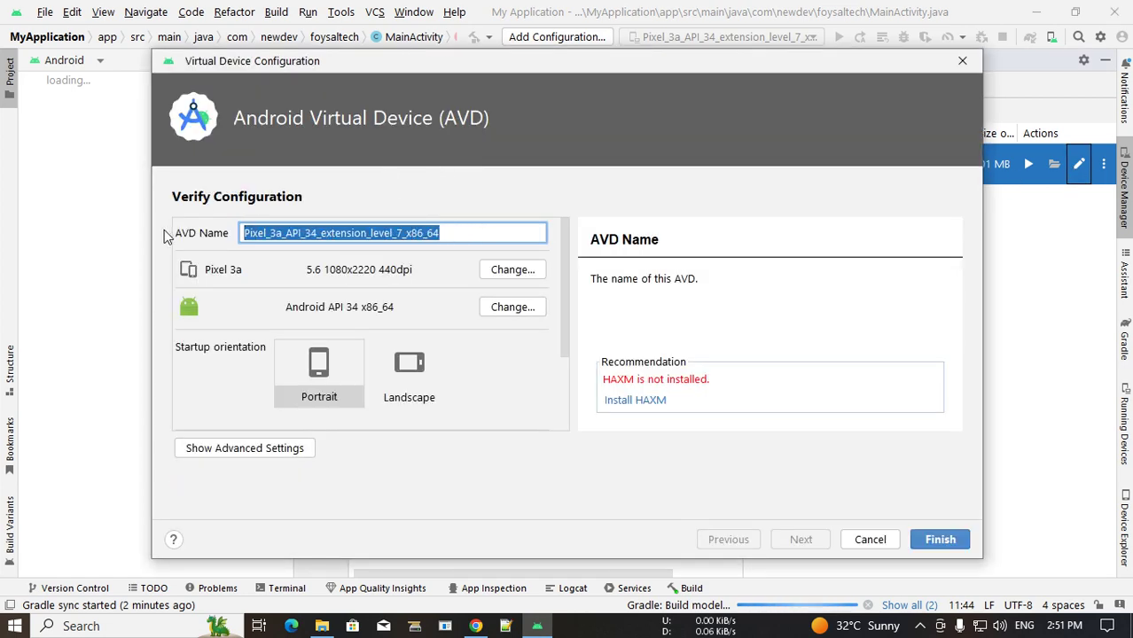
pyautogui.write('Foysal Tech')
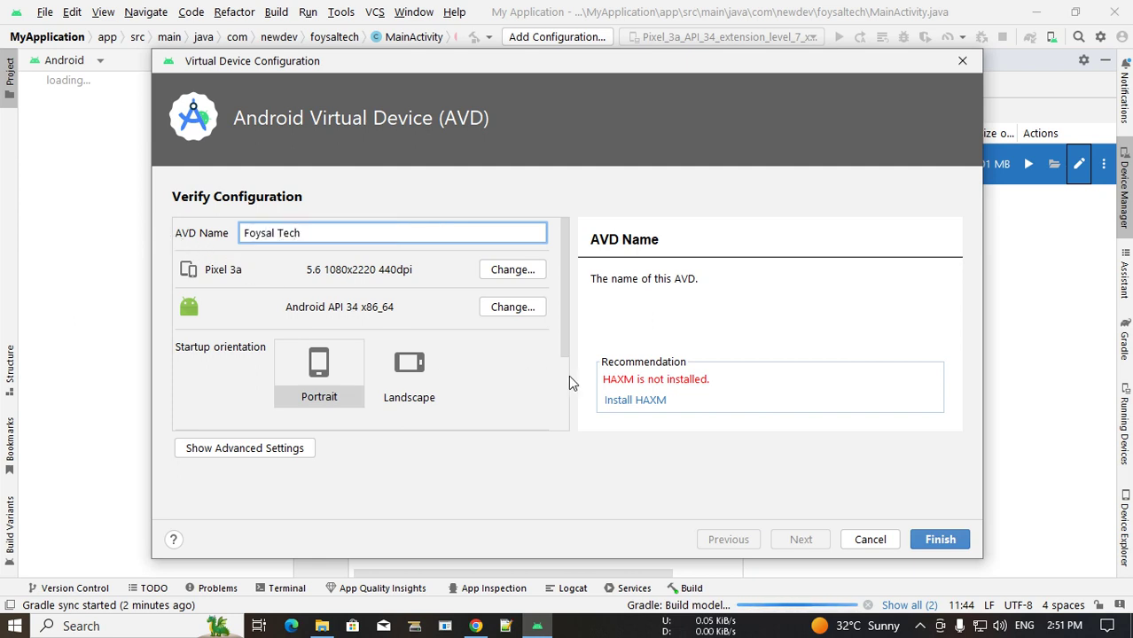
pyautogui.click(940, 540)
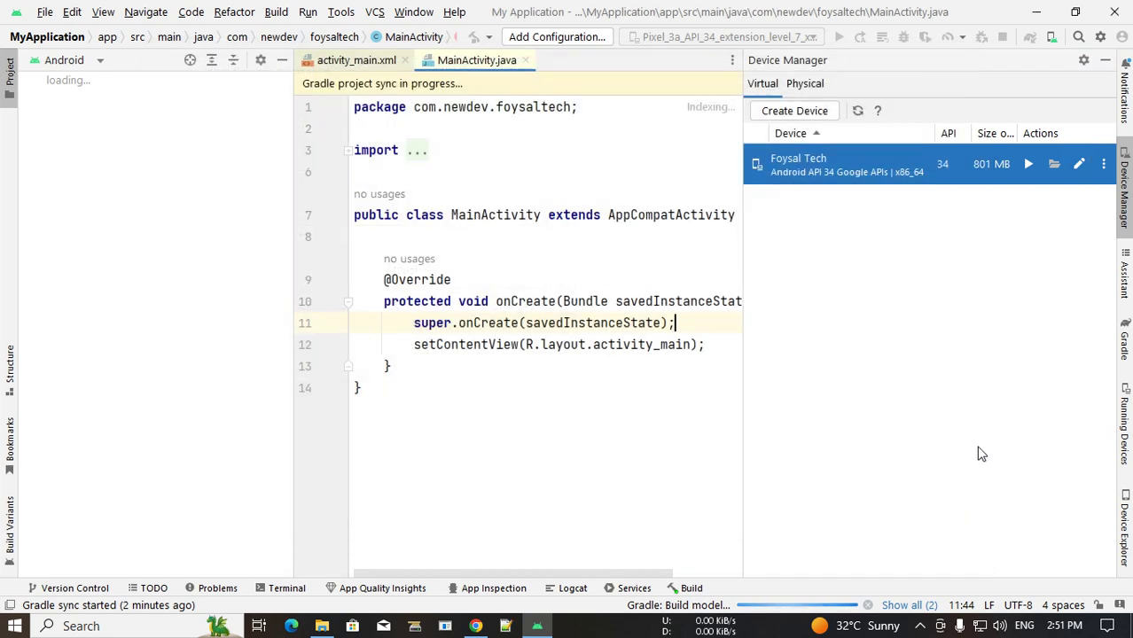
# Step: Try to install HAXM from the Foysal Tech device's configuration, with a RAM allocation of 4,000 MiB
pyautogui.click(1078, 165)
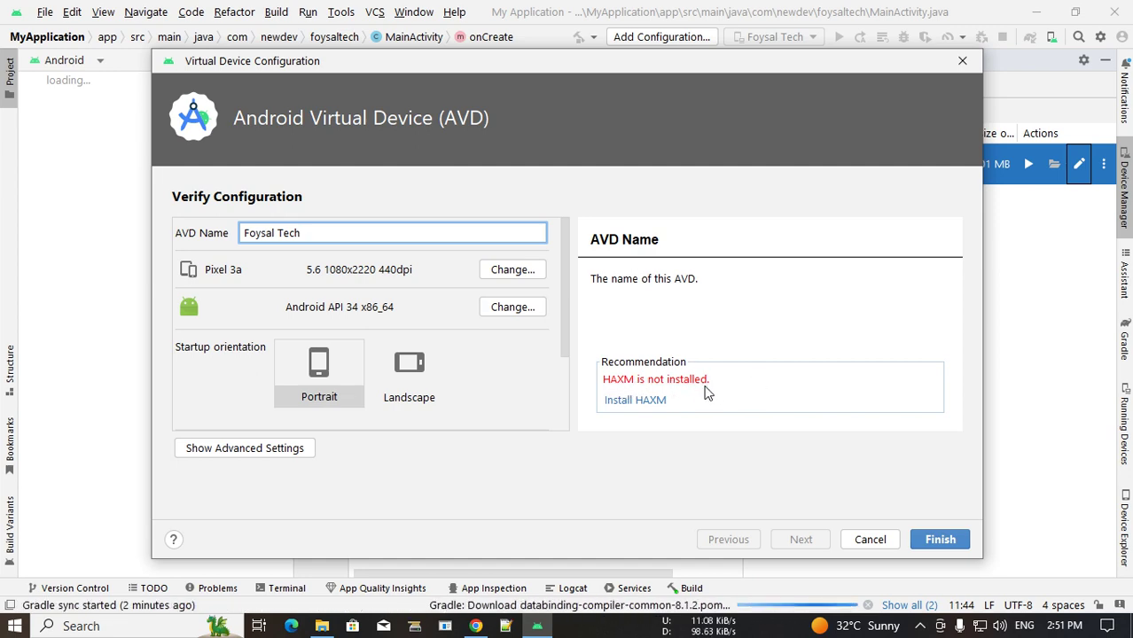
pyautogui.click(661, 401)
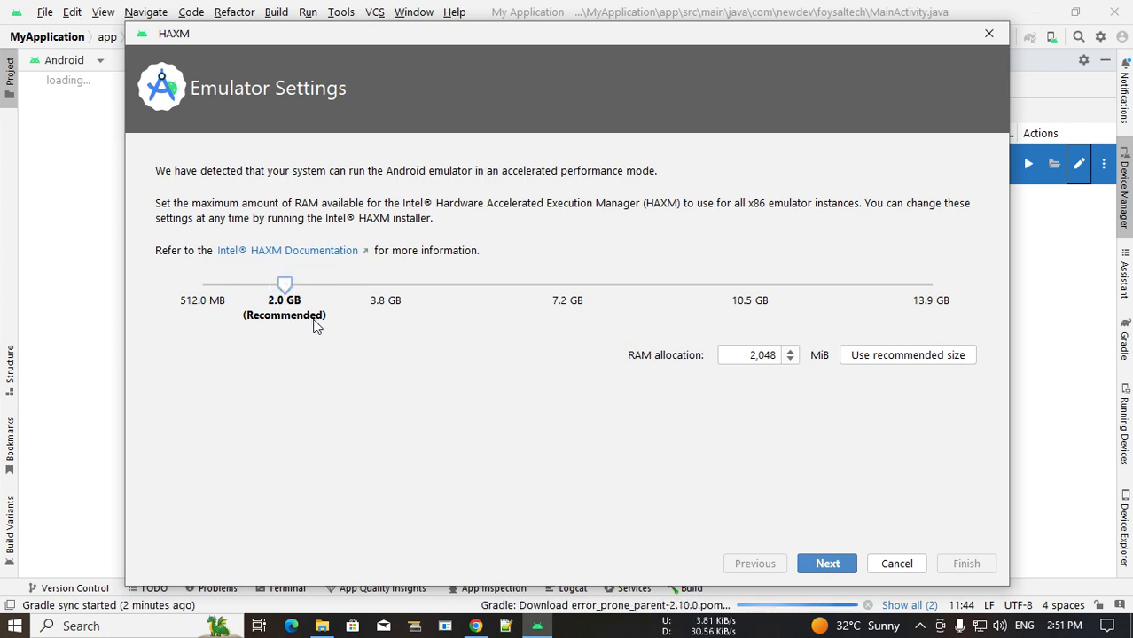
pyautogui.moveTo(285, 290); pyautogui.dragTo(394, 295)
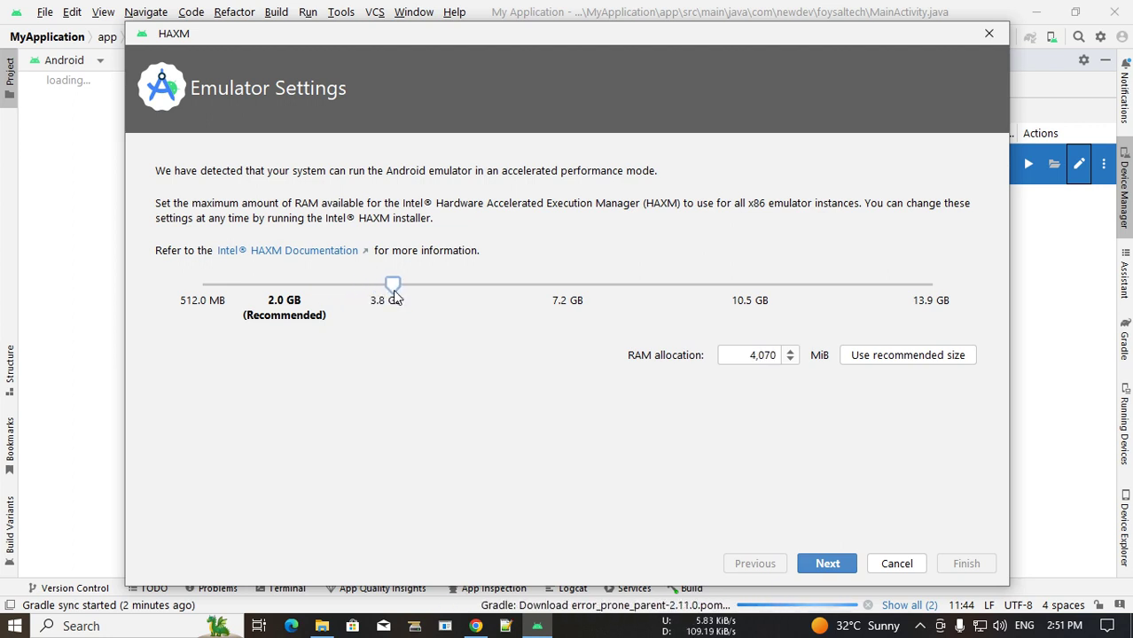
pyautogui.click(881, 357)
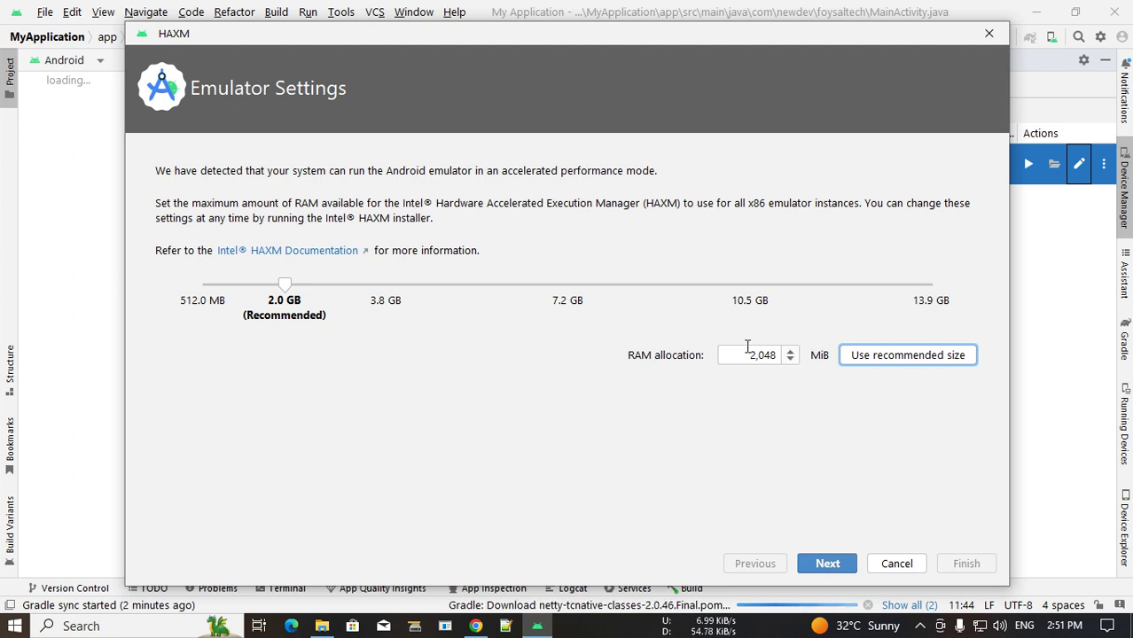
pyautogui.moveTo(287, 289); pyautogui.dragTo(390, 290)
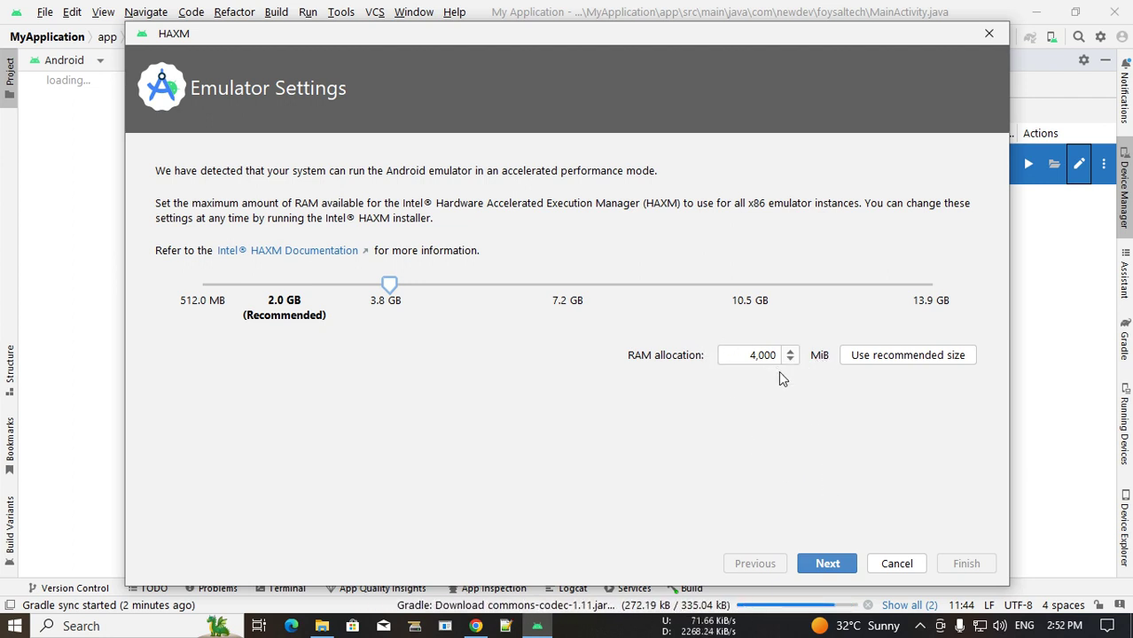
pyautogui.click(824, 566)
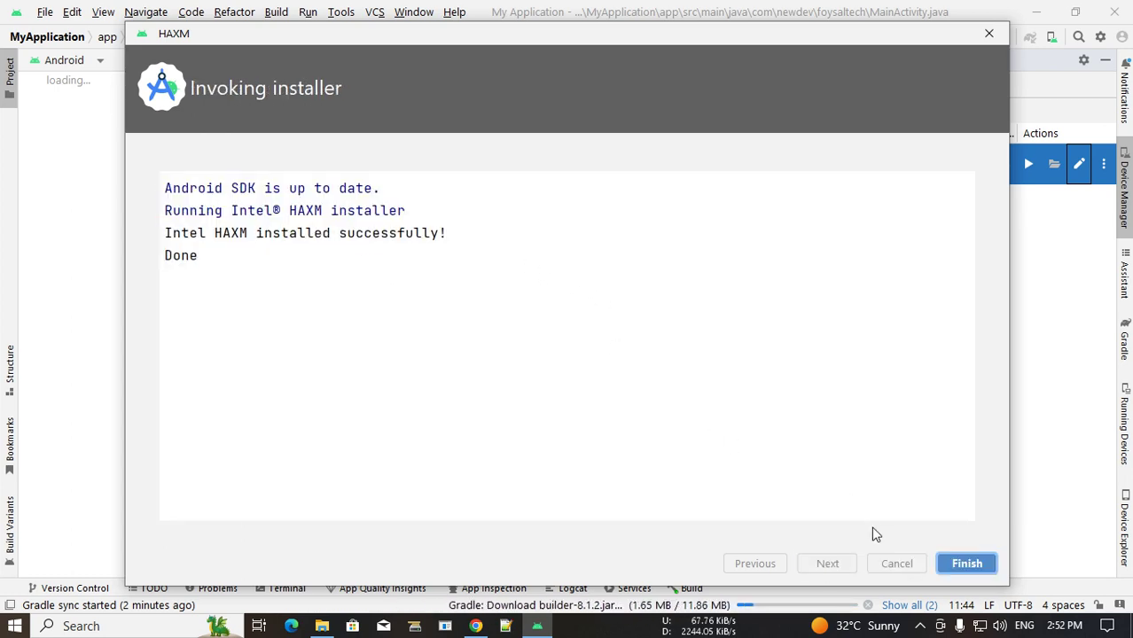
pyautogui.click(965, 563)
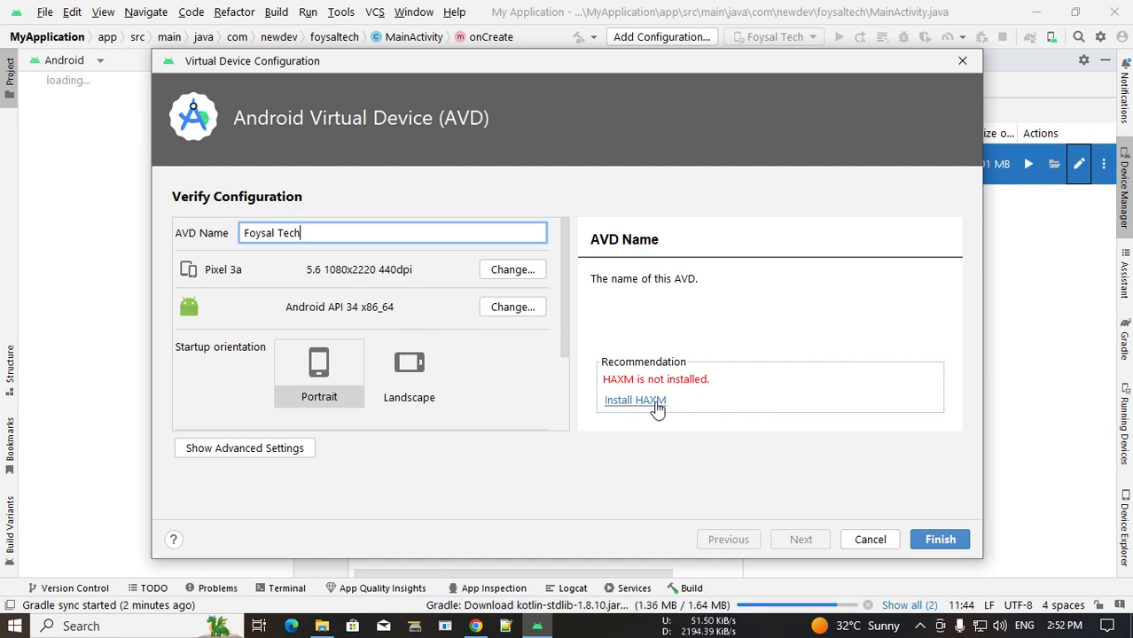
pyautogui.click(962, 60)
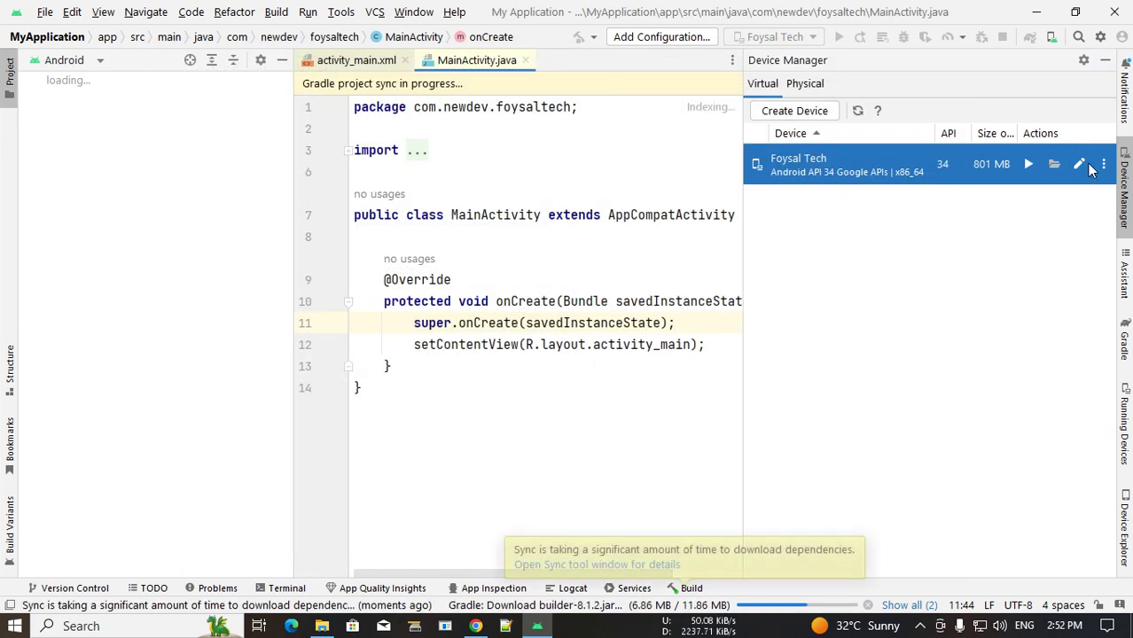
pyautogui.click(1079, 165)
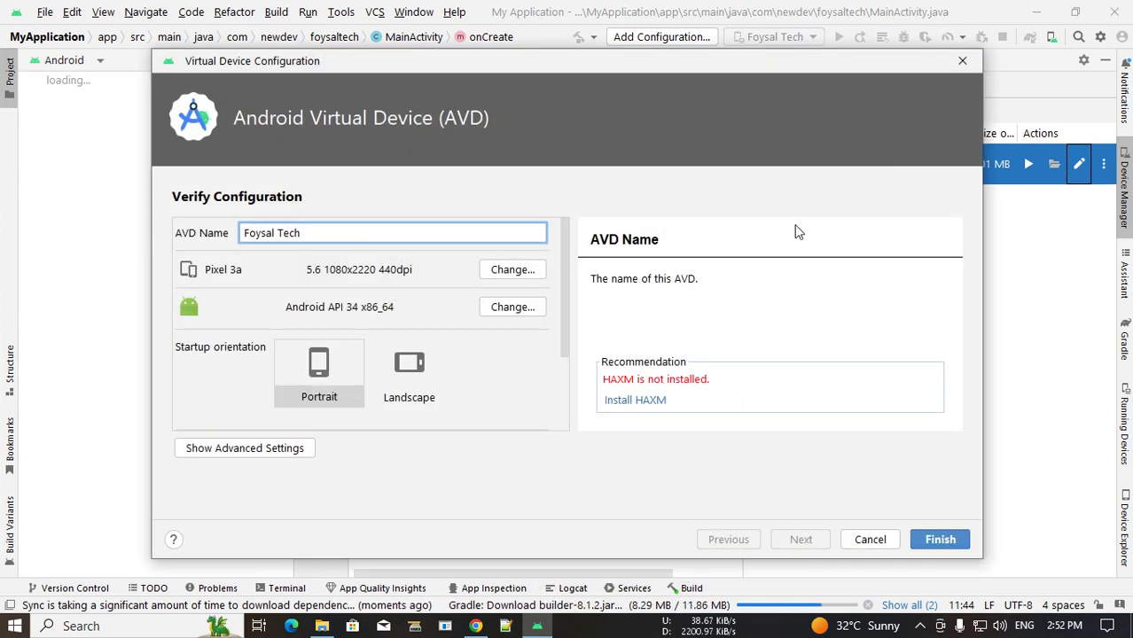
pyautogui.click(653, 401)
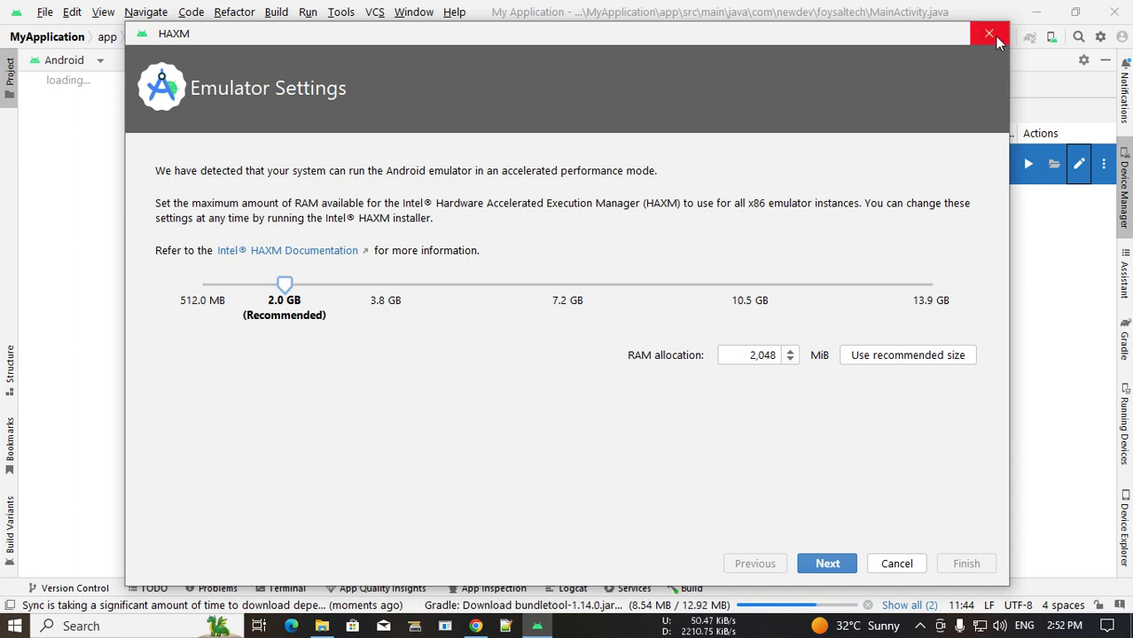
pyautogui.click(990, 34)
pyautogui.click(891, 541)
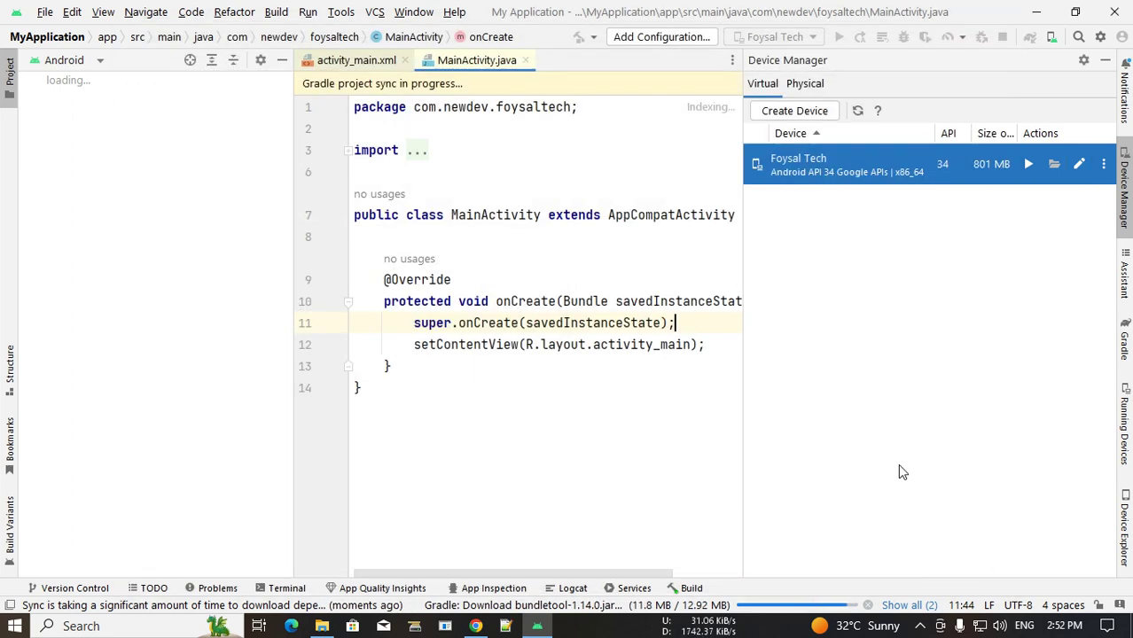
# Step: Switch to File Explorer and open the haxm-windows_v7_6_5 folder in Software\Android Studio on Local Disk (D:)
pyautogui.click(1036, 12)
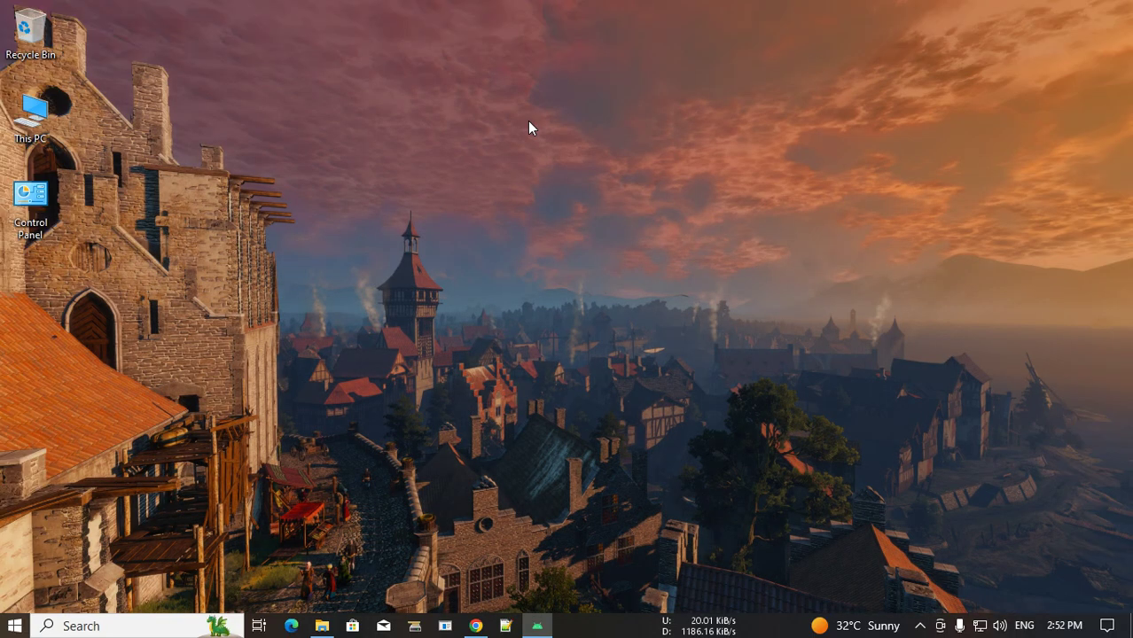
pyautogui.doubleClick(40, 117)
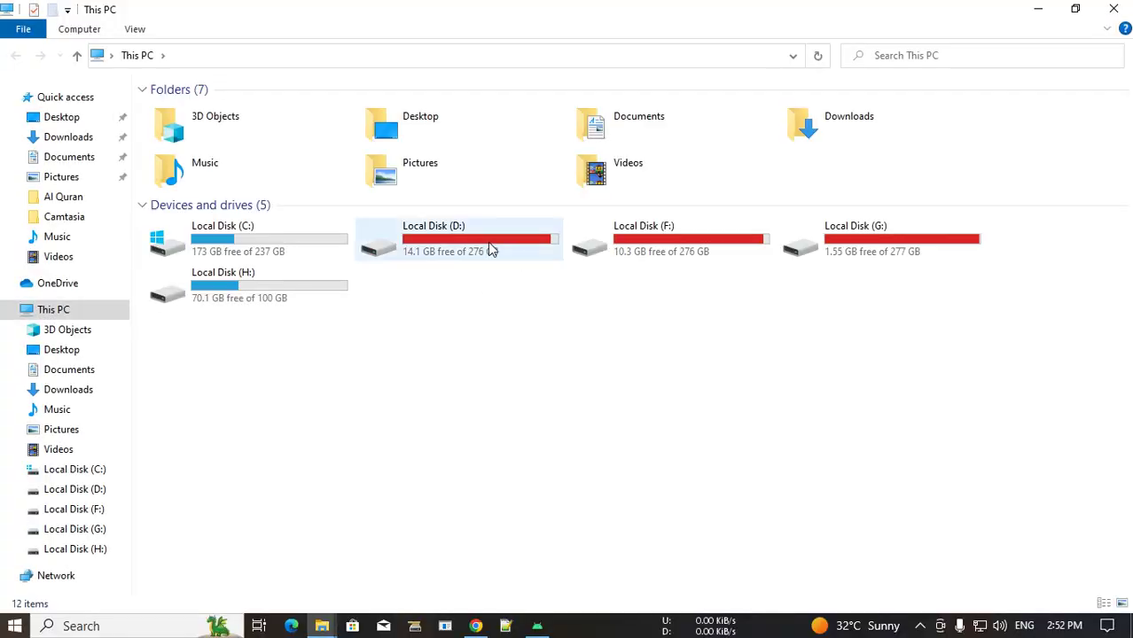
pyautogui.doubleClick(498, 252)
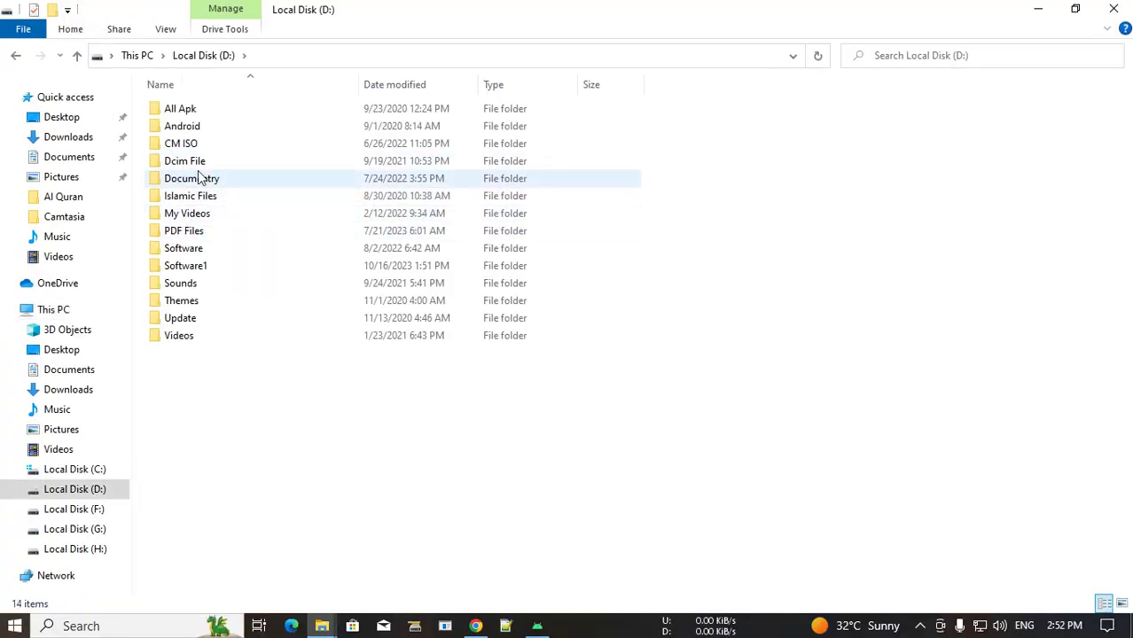
pyautogui.doubleClick(193, 128)
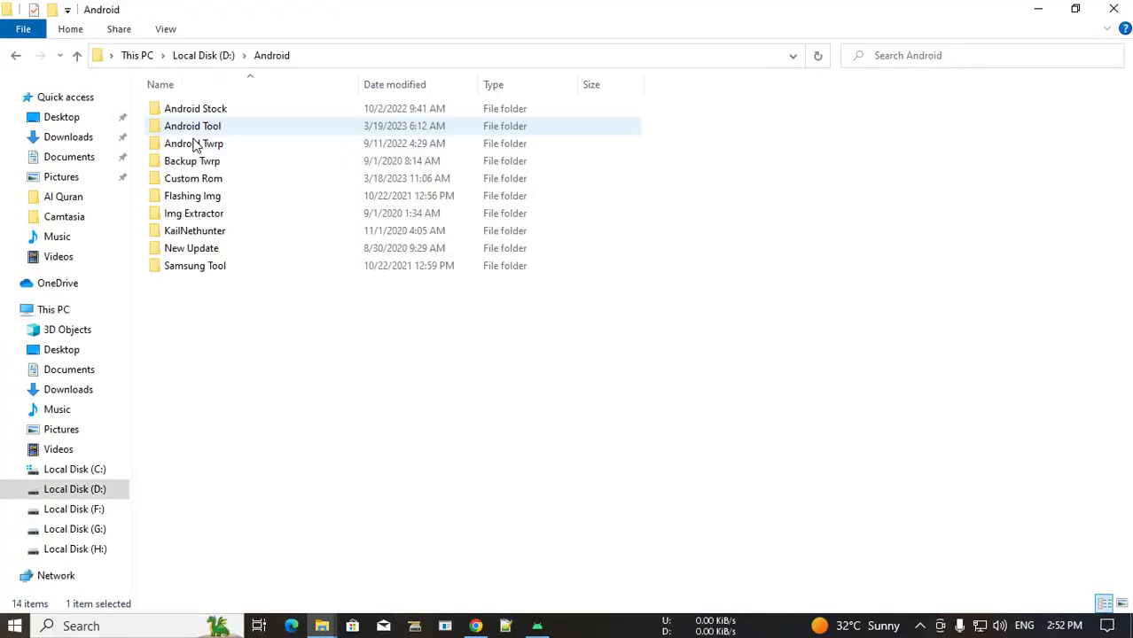
pyautogui.click(15, 56)
pyautogui.doubleClick(193, 249)
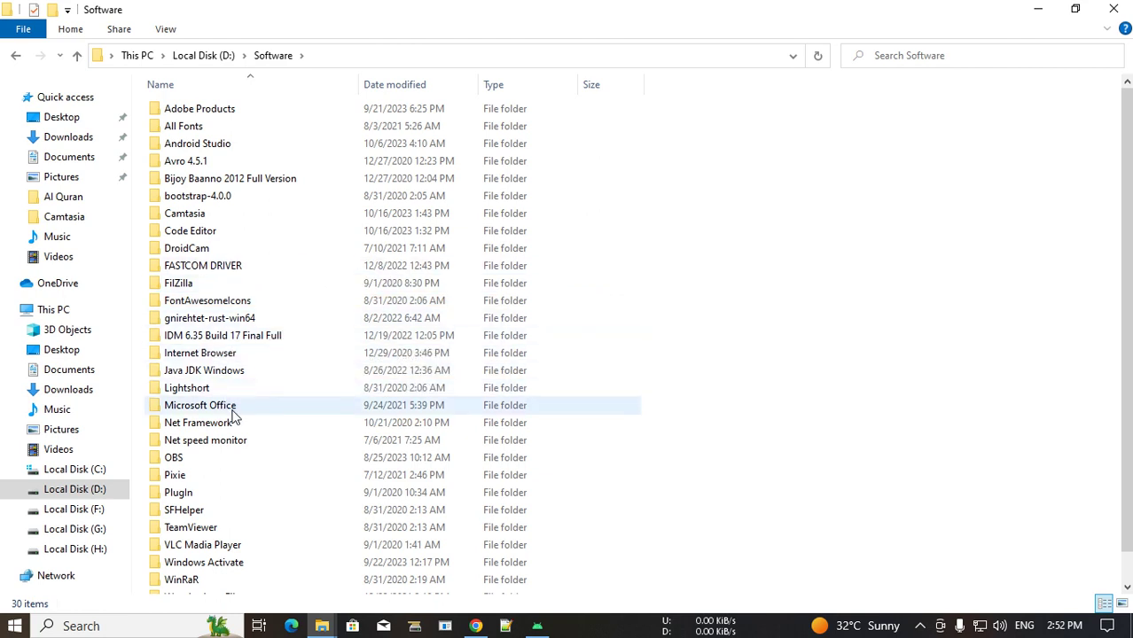
pyautogui.doubleClick(209, 151)
pyautogui.doubleClick(218, 112)
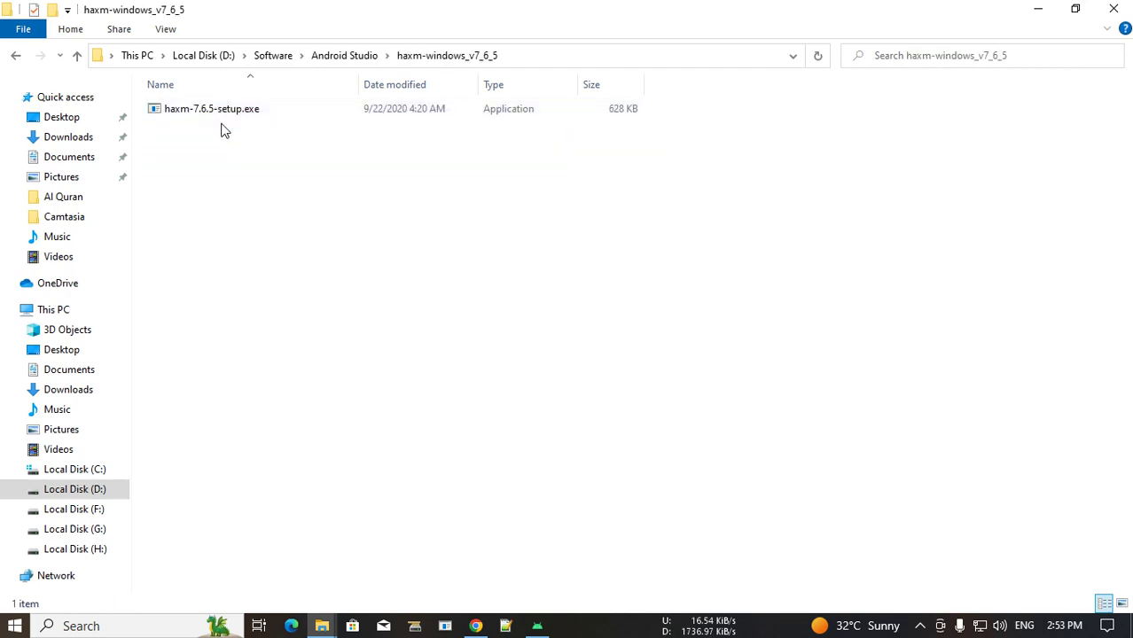
# Step: Install Intel HAXM by running haxm-7.6.5-setup.exe to completion, and close the folder window
pyautogui.click(213, 115)
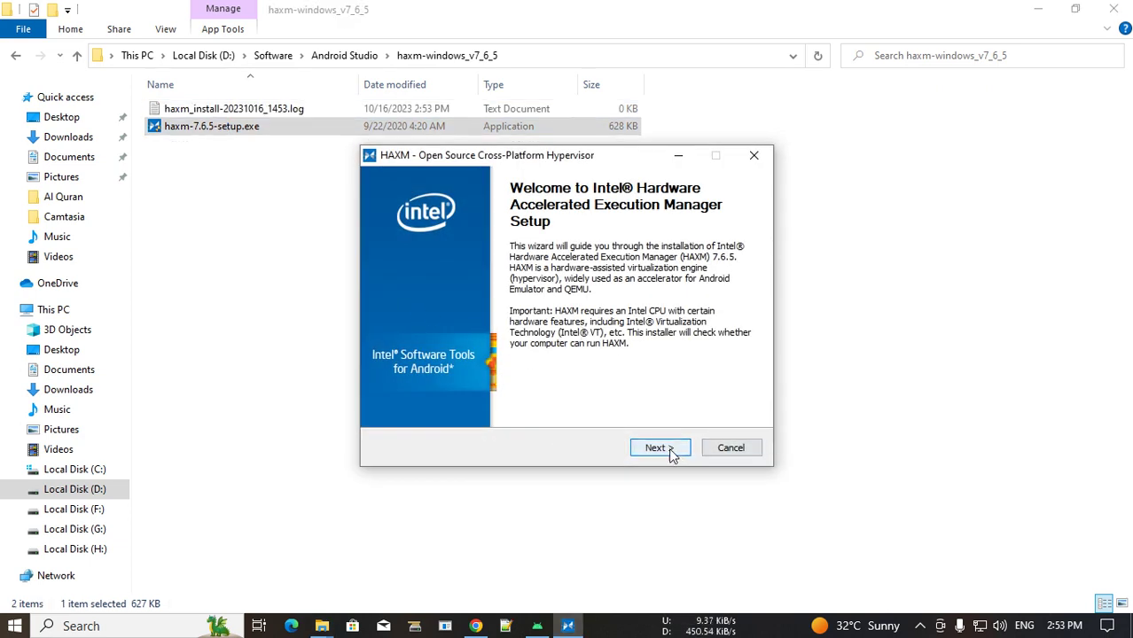
pyautogui.click(660, 449)
pyautogui.click(658, 446)
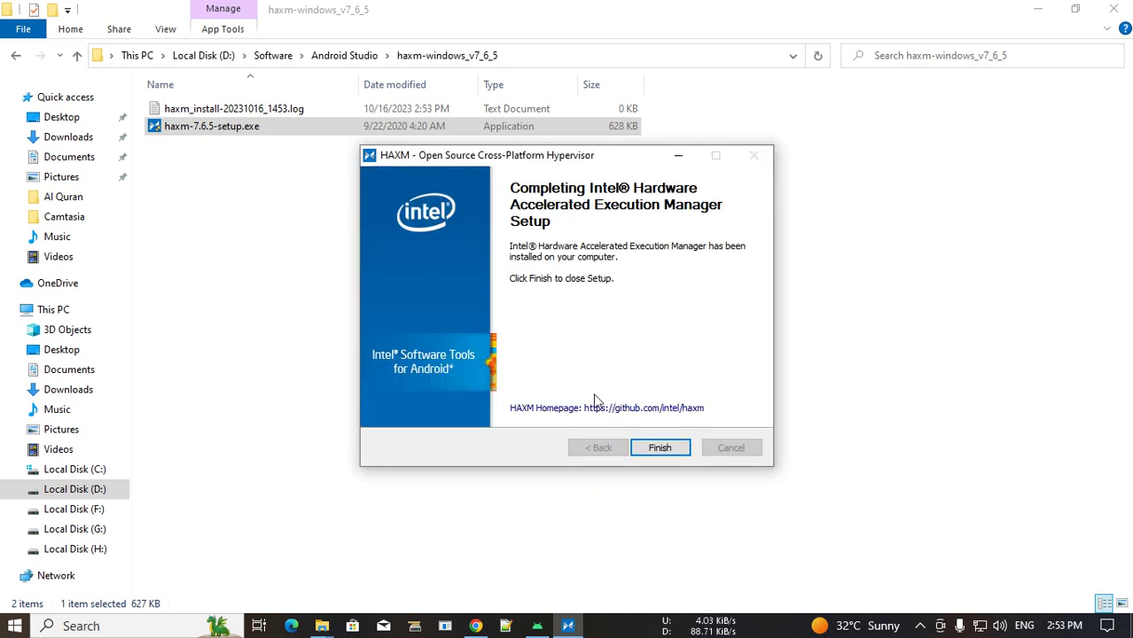
pyautogui.click(661, 448)
pyautogui.rightClick(440, 229)
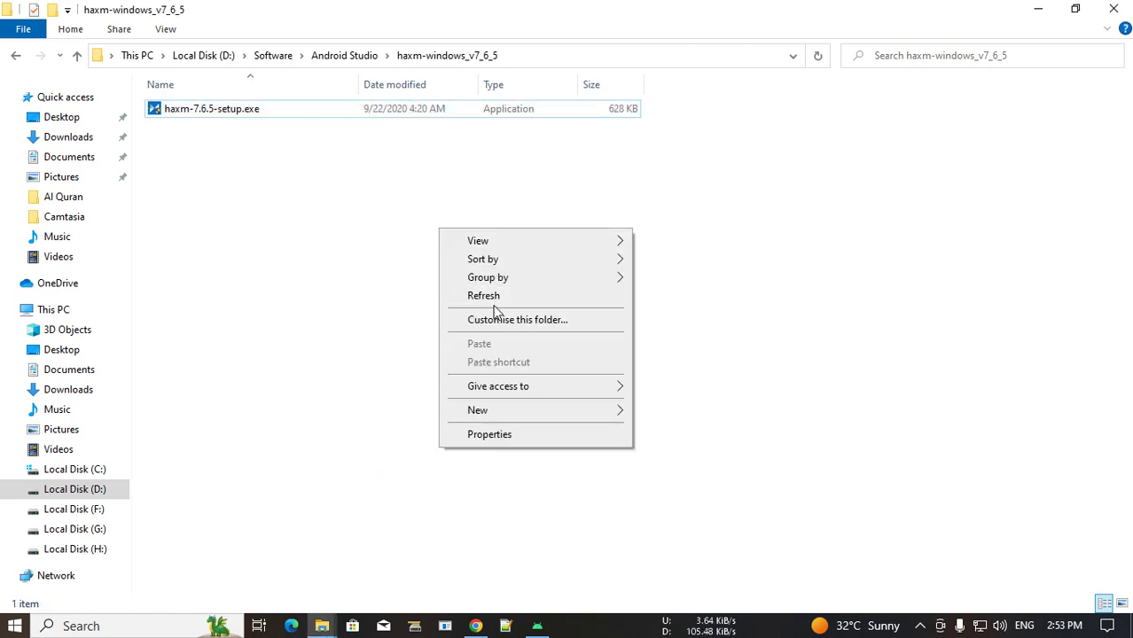
pyautogui.click(487, 297)
pyautogui.click(1113, 9)
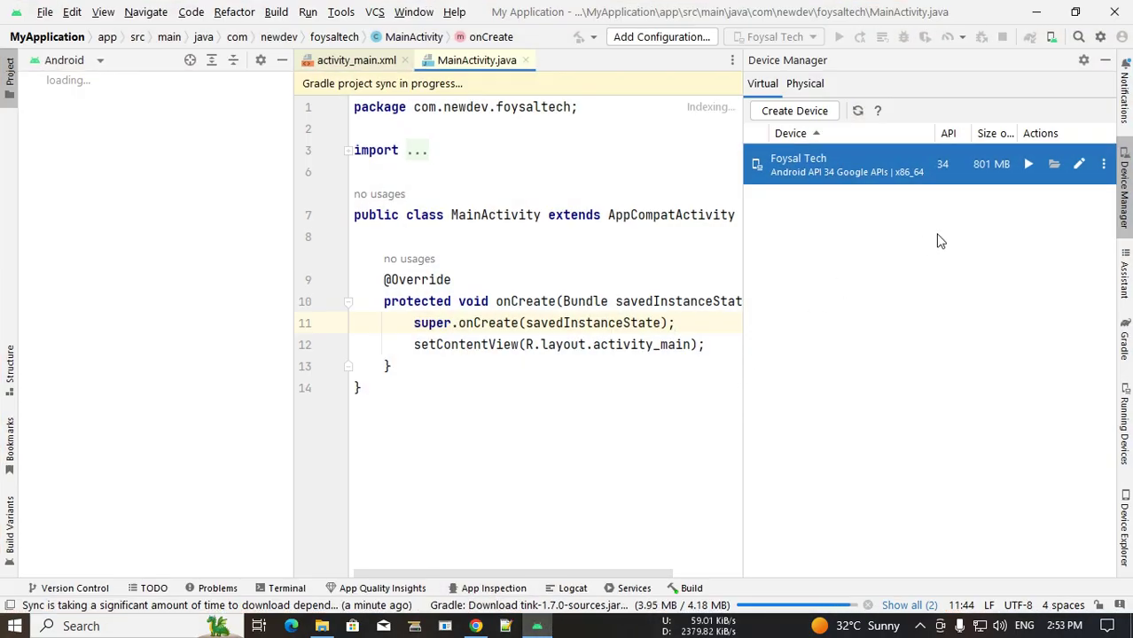
# Step: Recheck the Foysal Tech device's configuration and launch the device in an enlarged emulator view
pyautogui.click(1078, 164)
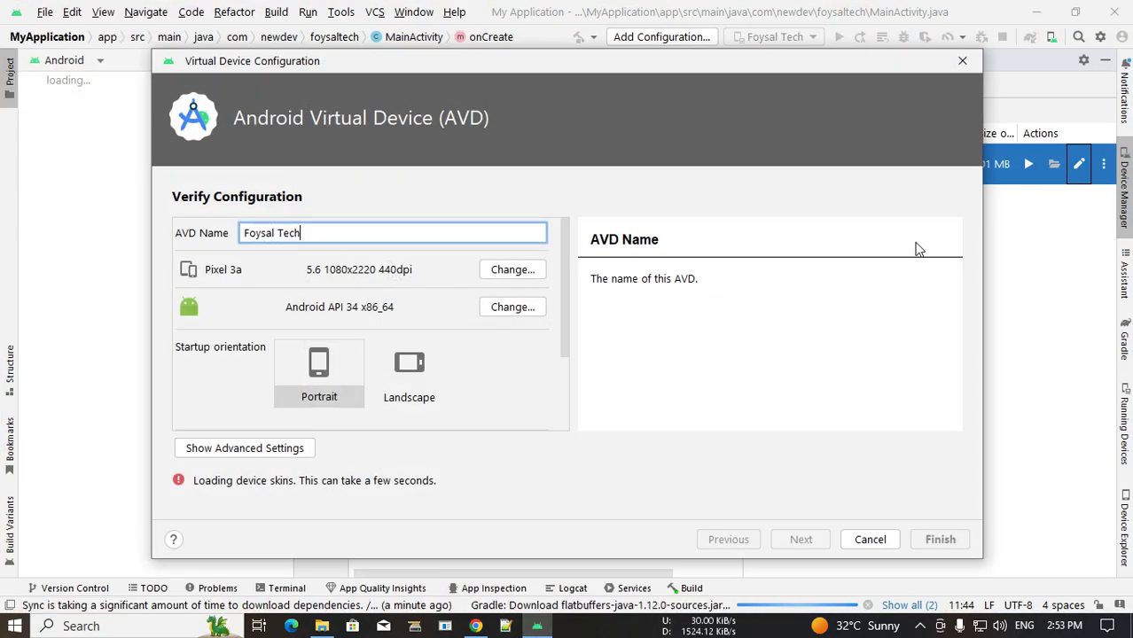
pyautogui.click(962, 63)
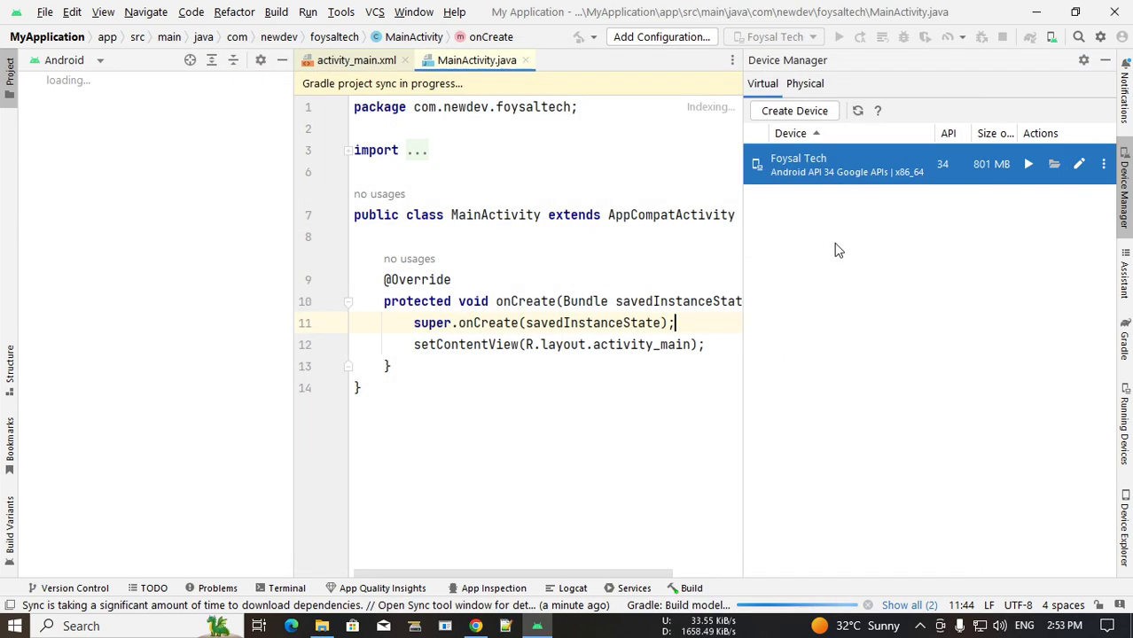
pyautogui.click(1029, 164)
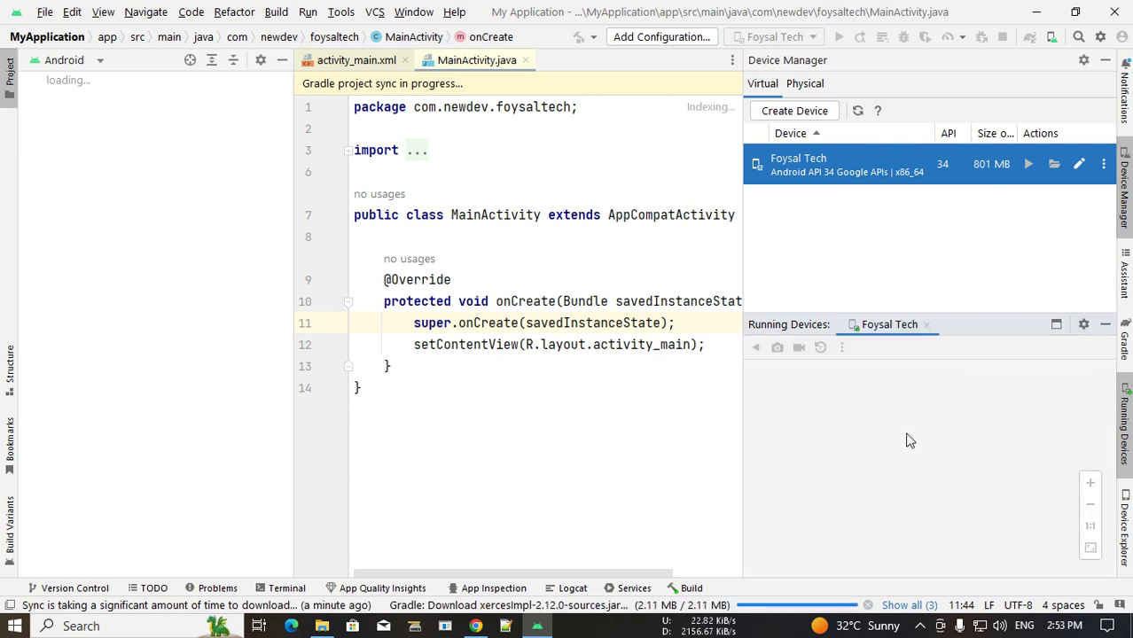
pyautogui.moveTo(968, 310); pyautogui.dragTo(964, 195)
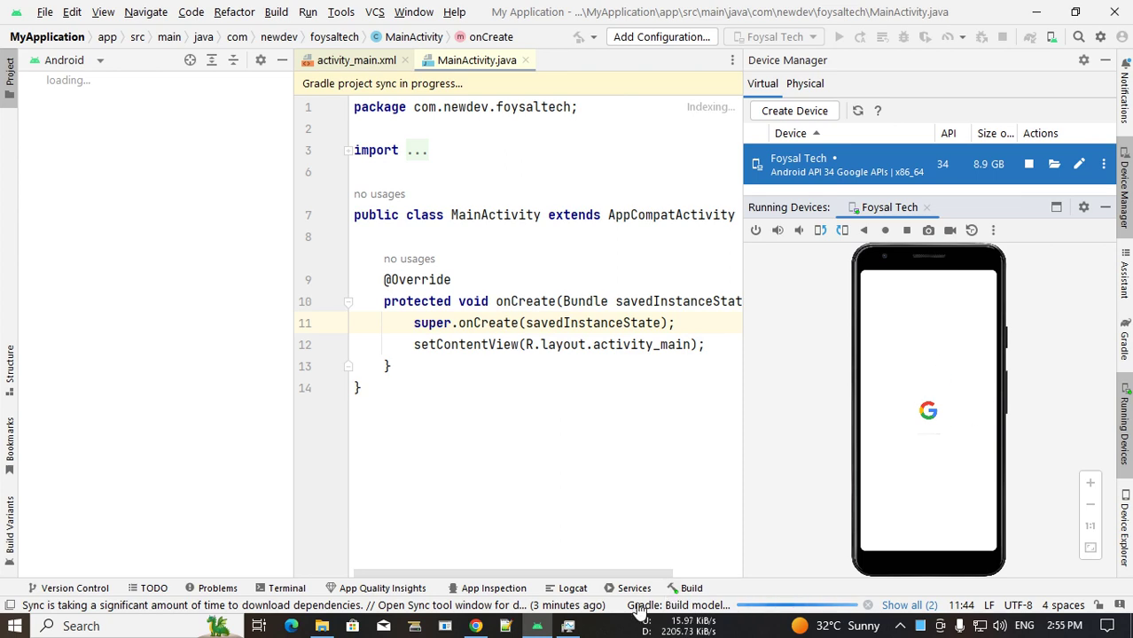
# Step: Open Task Manager over the code editor, examine the computer's CPU and memory performance graphs, and minimize it to return to Android Studio
pyautogui.rightClick(619, 627)
pyautogui.click(671, 542)
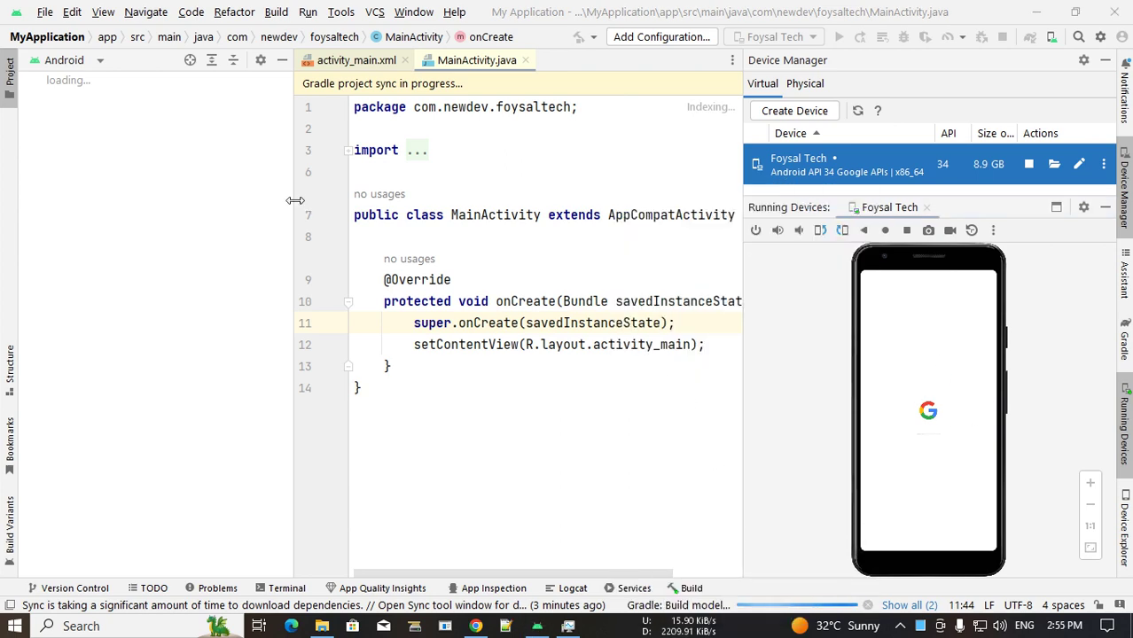
pyautogui.moveTo(196, 88); pyautogui.dragTo(648, 91)
pyautogui.click(599, 219)
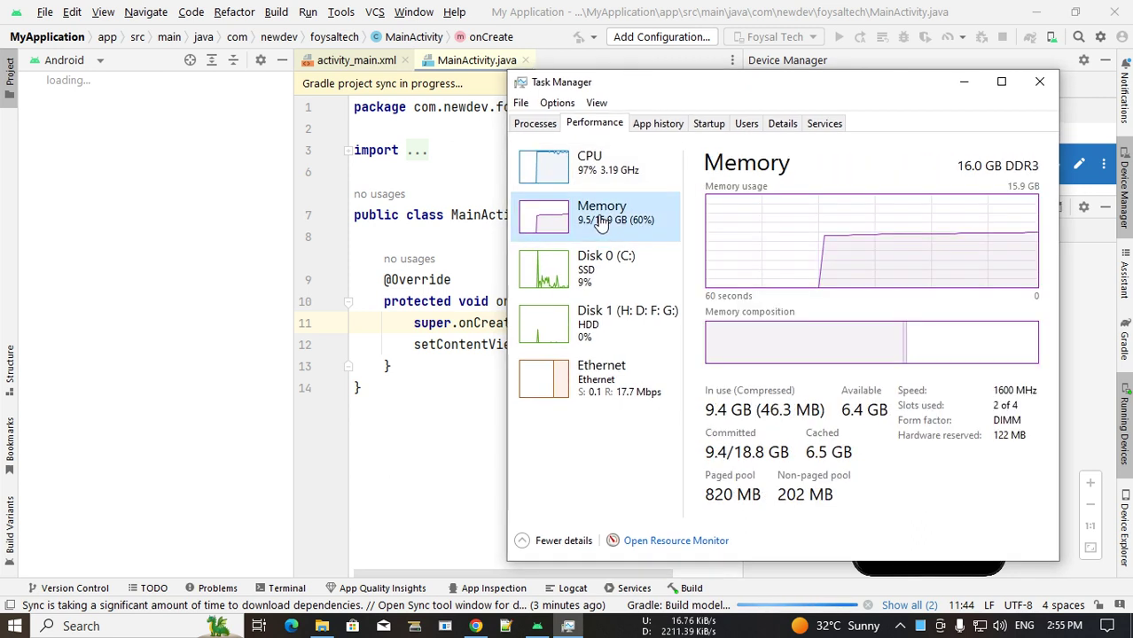
pyautogui.click(621, 179)
pyautogui.click(608, 207)
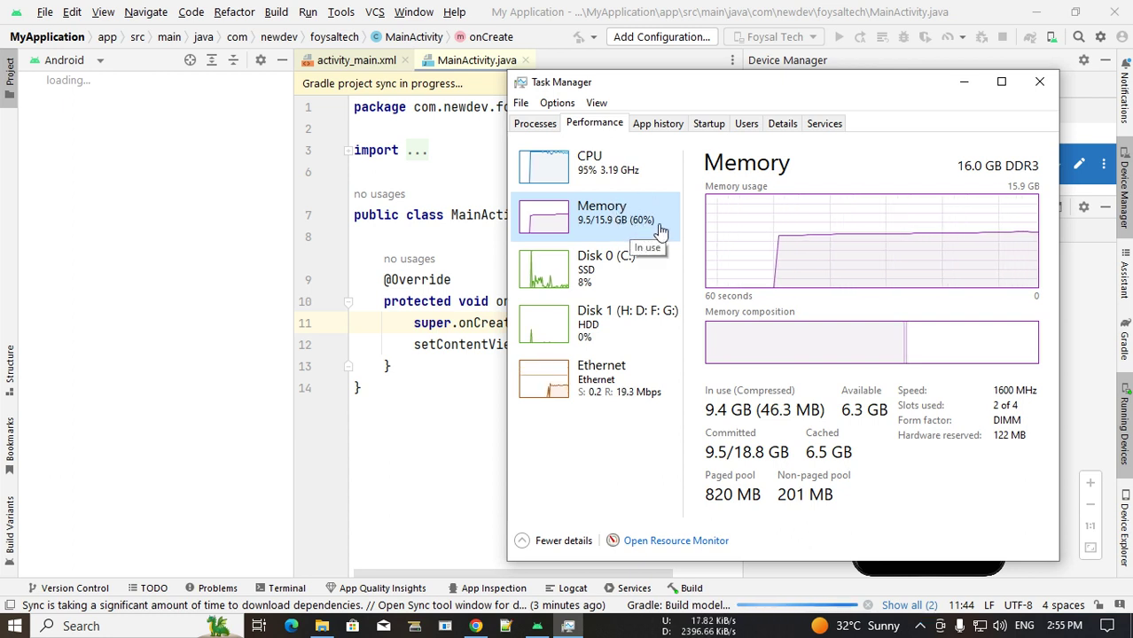
pyautogui.click(532, 170)
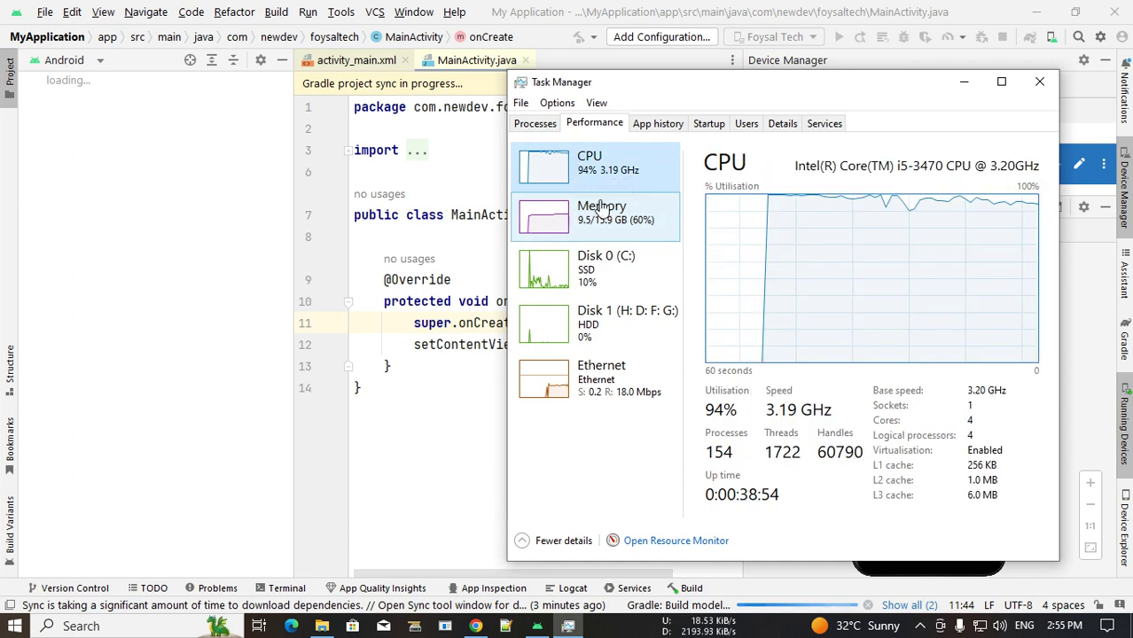
pyautogui.click(542, 209)
pyautogui.click(963, 82)
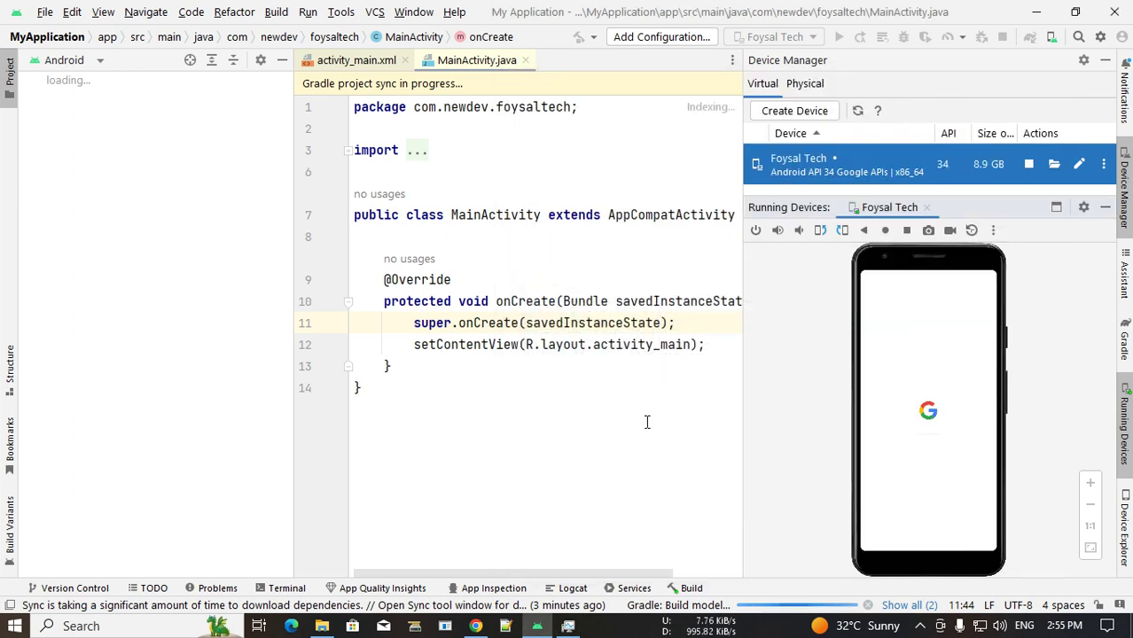
pyautogui.rightClick(634, 629)
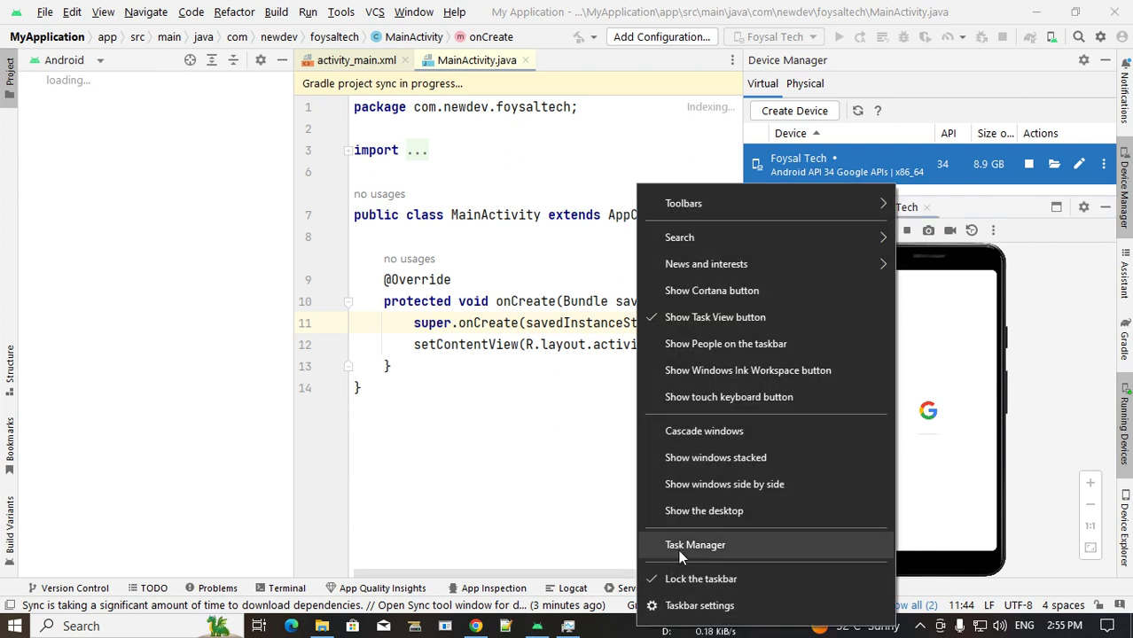
pyautogui.press('Escape')
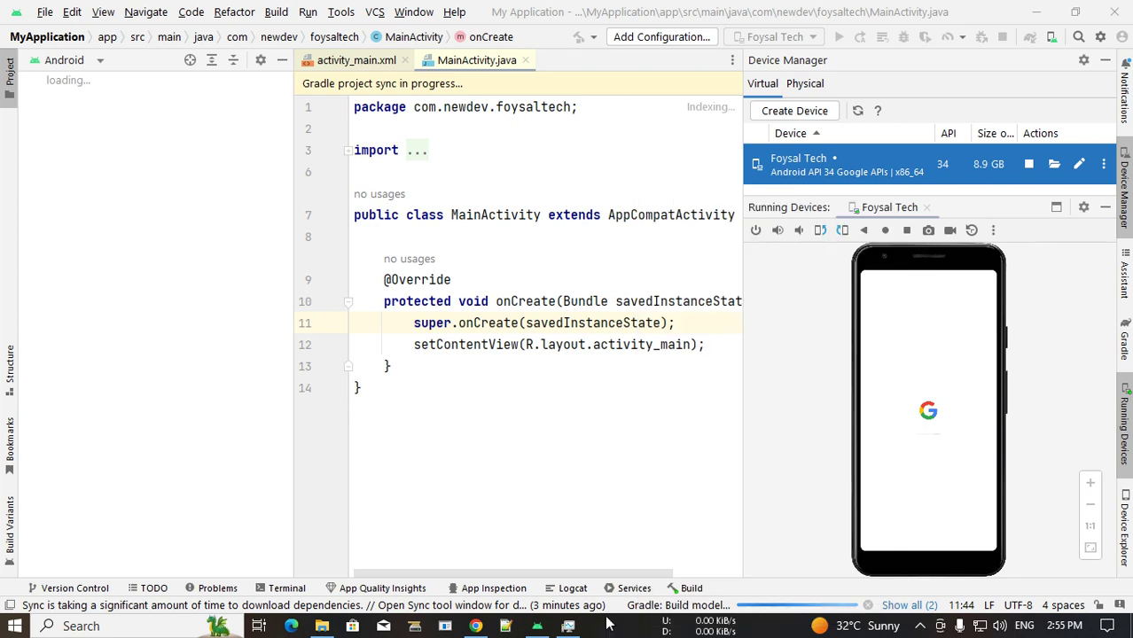